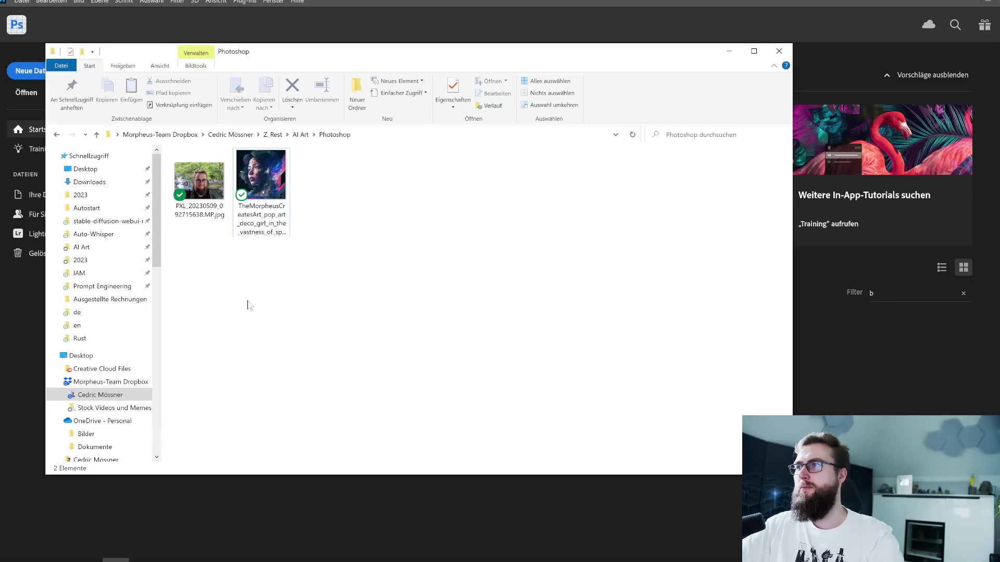
- Drag PXL_20230509_092715638.MP.jpg from the Explorer folder onto Photoshop to open it
{"action": "left_click", "coordinate": [200, 187]}
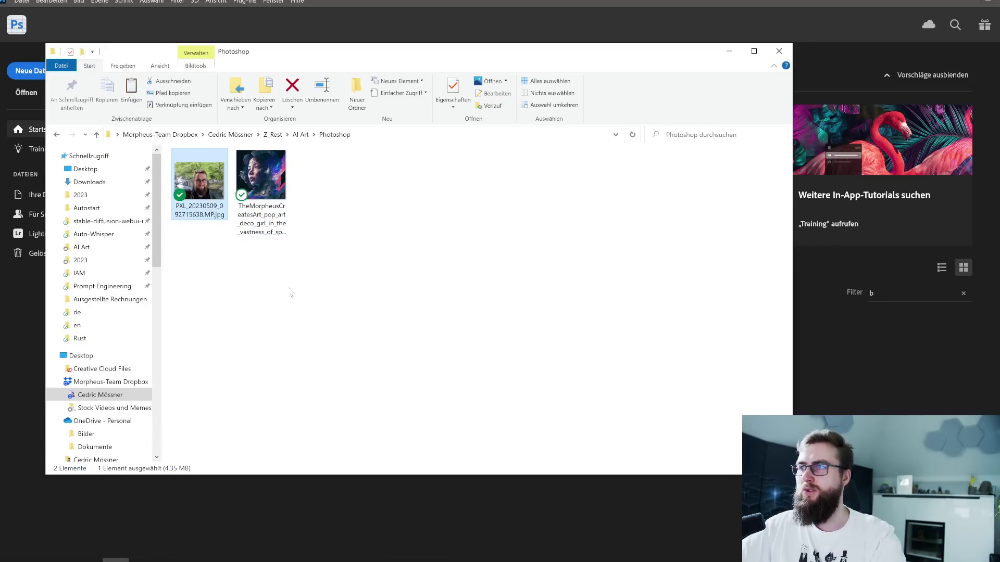
{"action": "left_click", "coordinate": [261, 237]}
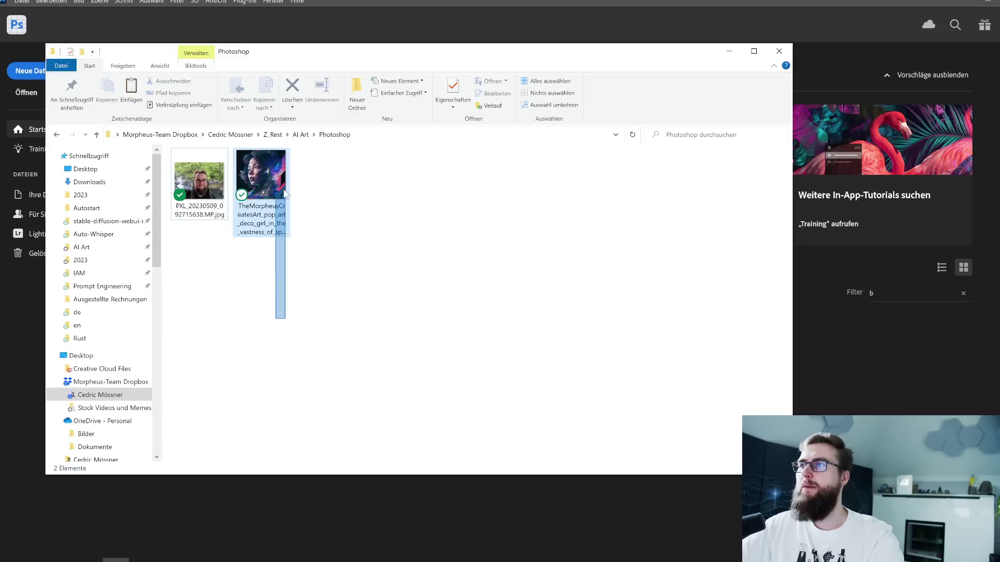
{"action": "left_click", "coordinate": [397, 317]}
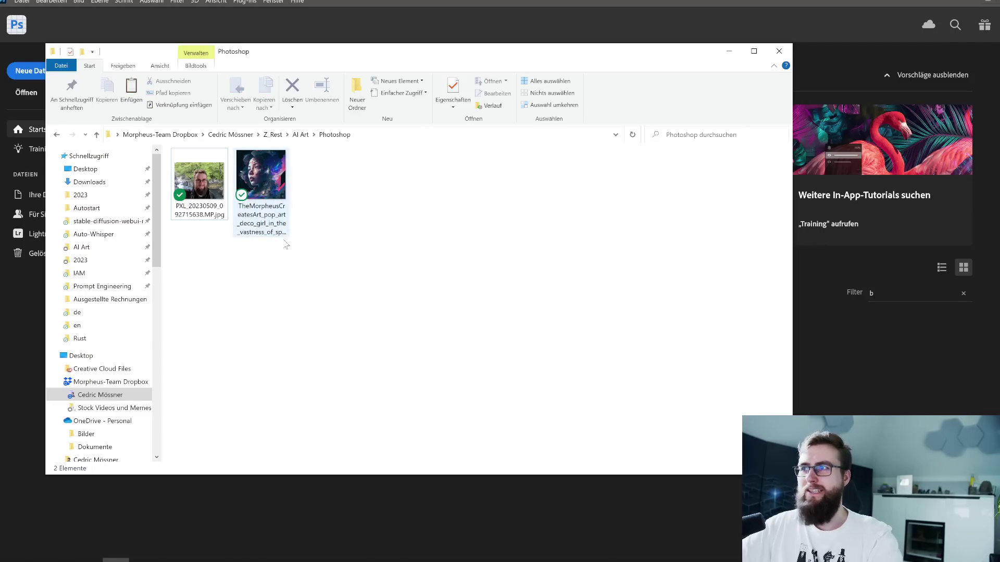
{"action": "key", "text": "Left"}
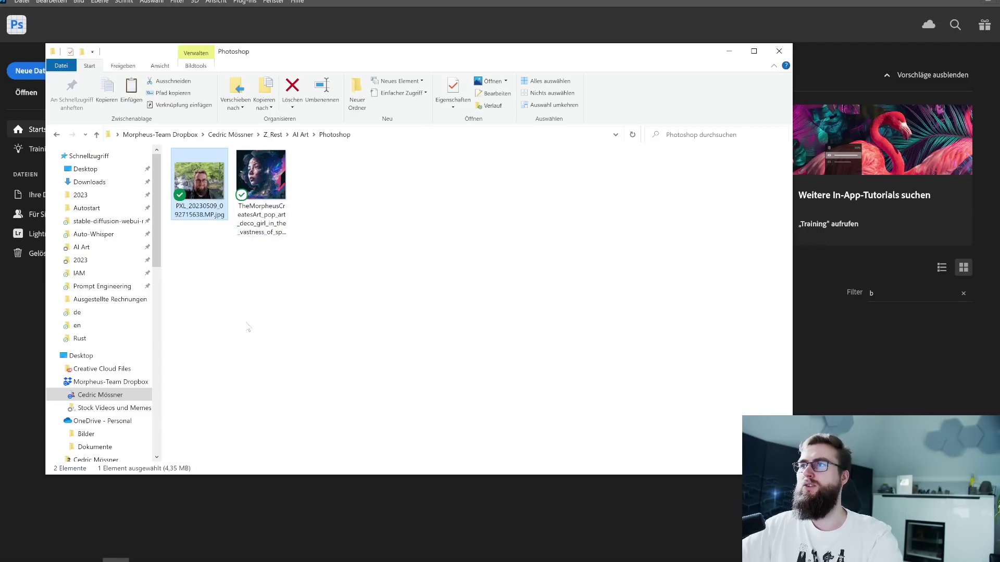
{"action": "left_click_drag", "start_coordinate": [210, 198], "coordinate": [801, 379]}
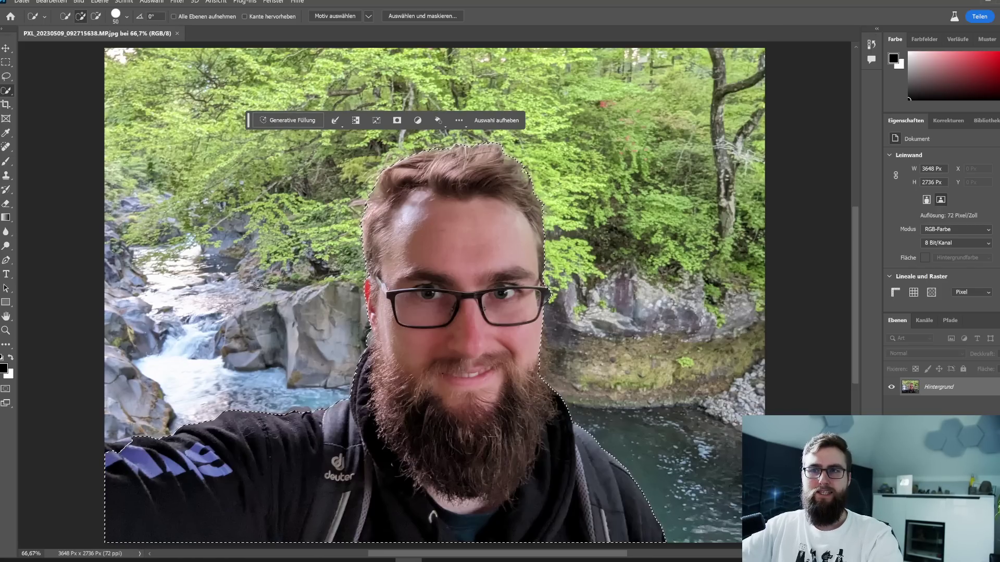
- Lasso away face and torso so only the arm is selected, then Generative Fill without a prompt
{"action": "left_click", "coordinate": [7, 76]}
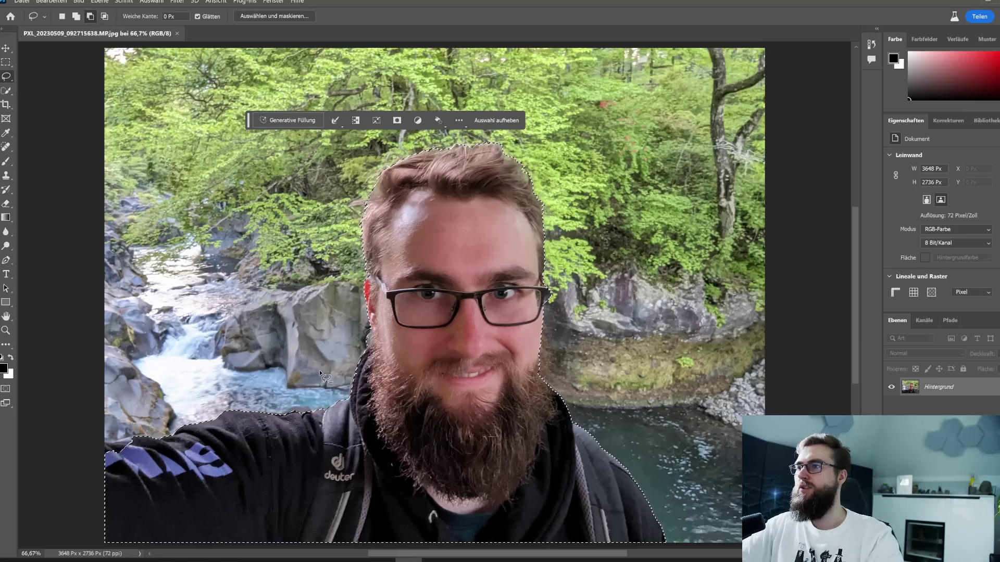
{"action": "left_click_drag", "start_coordinate": [321, 363], "coordinate": [322, 396]}
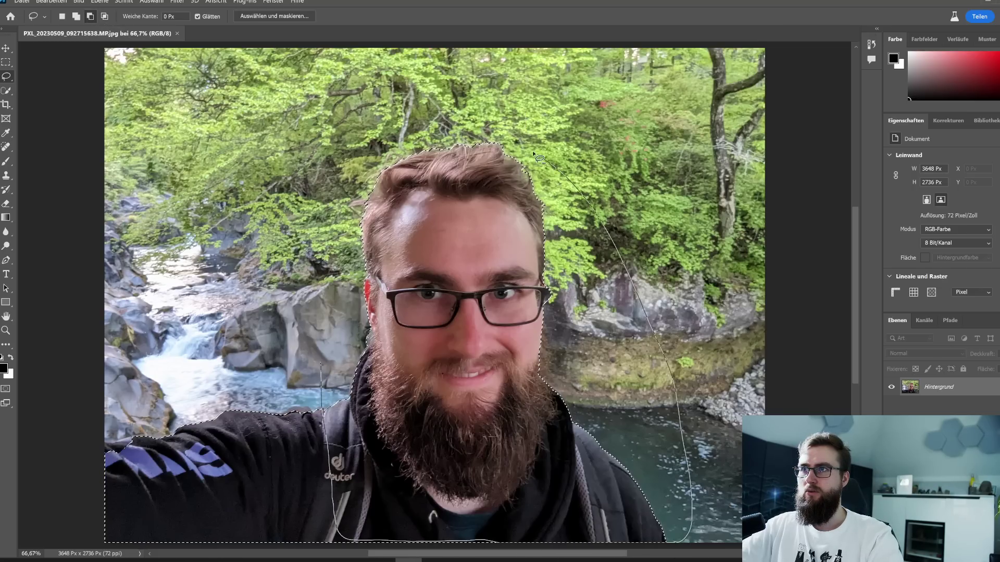
{"action": "mouse_move", "coordinate": [341, 190]}
{"action": "left_mouse_down"}
{"action": "mouse_move", "coordinate": [308, 408]}
{"action": "mouse_move", "coordinate": [326, 474]}
{"action": "left_mouse_up"}
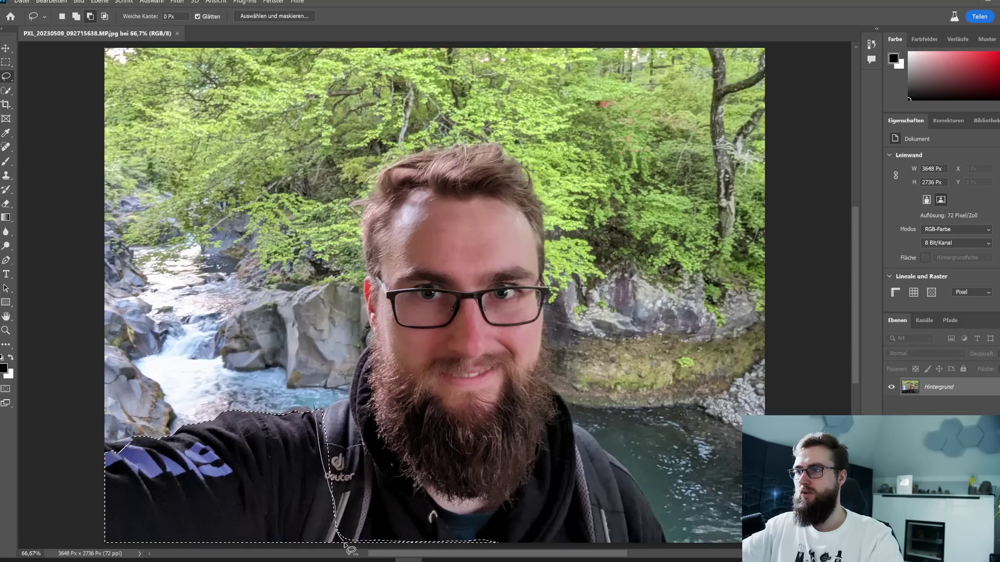
{"action": "left_click_drag", "start_coordinate": [398, 451], "coordinate": [396, 456]}
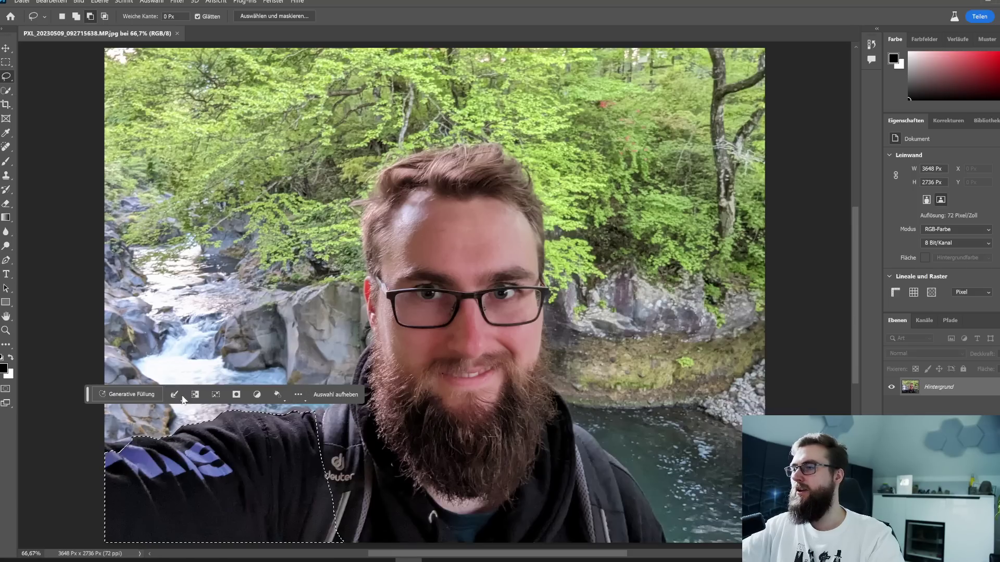
{"action": "left_click", "coordinate": [116, 394]}
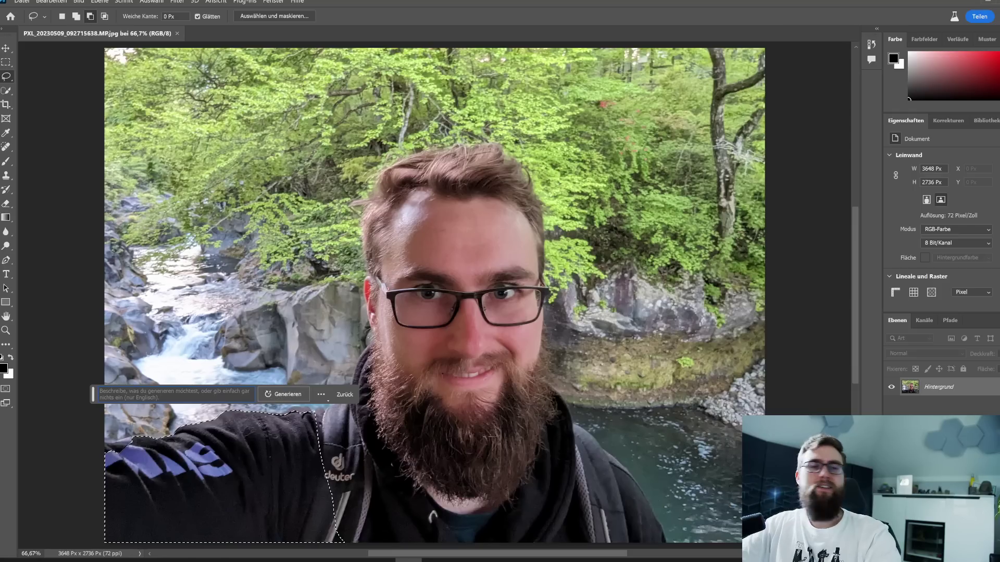
{"action": "left_click", "coordinate": [287, 394]}
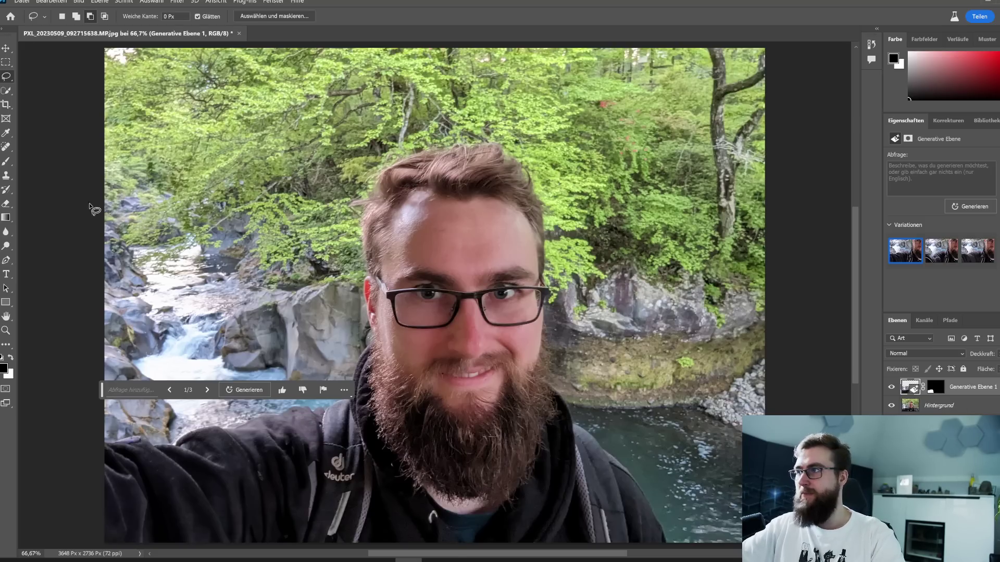
- Delete the generated fill and marquee a rectangle over the lower-left arm
{"action": "left_click", "coordinate": [6, 62]}
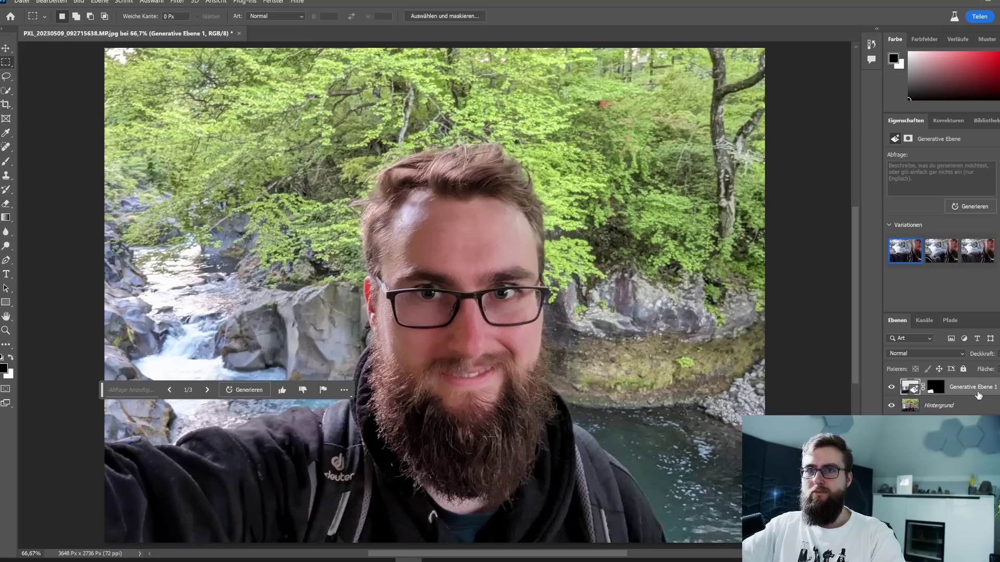
{"action": "key", "text": "Delete"}
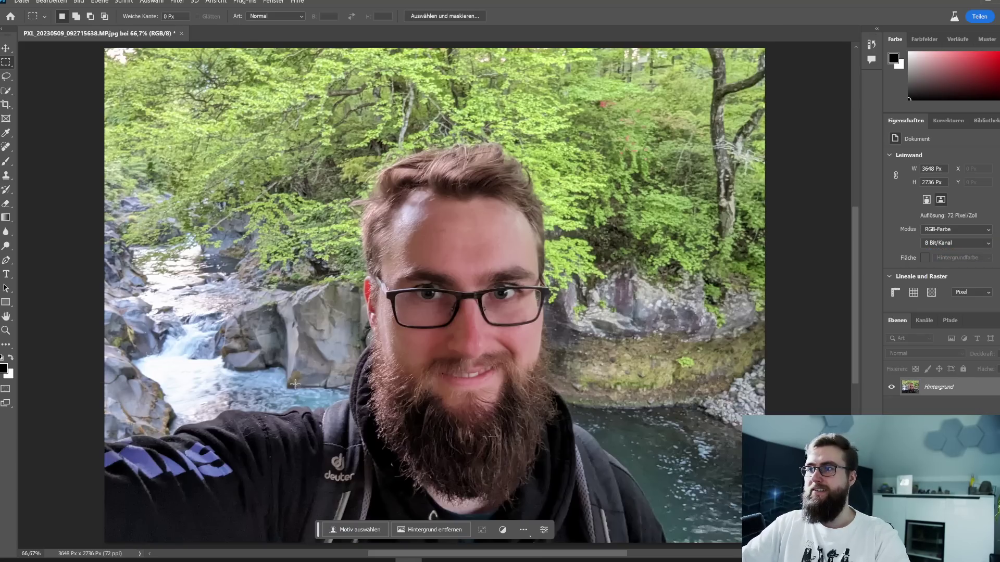
{"action": "left_click_drag", "start_coordinate": [297, 375], "coordinate": [104, 403]}
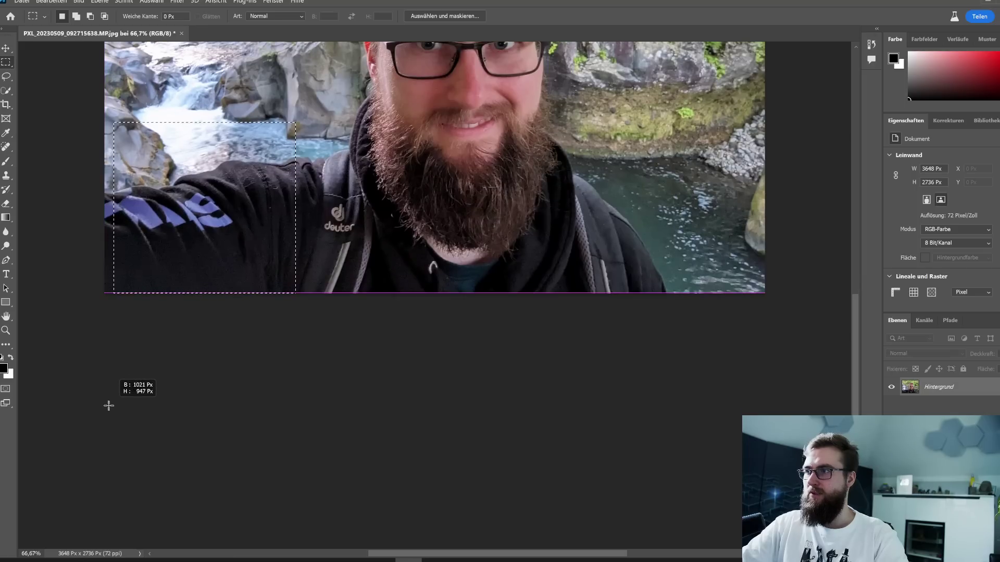
{"action": "scroll", "coordinate": [353, 462], "scroll_direction": "up", "scroll_amount": 3}
{"action": "scroll", "coordinate": [370, 467], "scroll_direction": "up", "scroll_amount": 3}
{"action": "scroll", "coordinate": [385, 472], "scroll_direction": "up", "scroll_amount": 3}
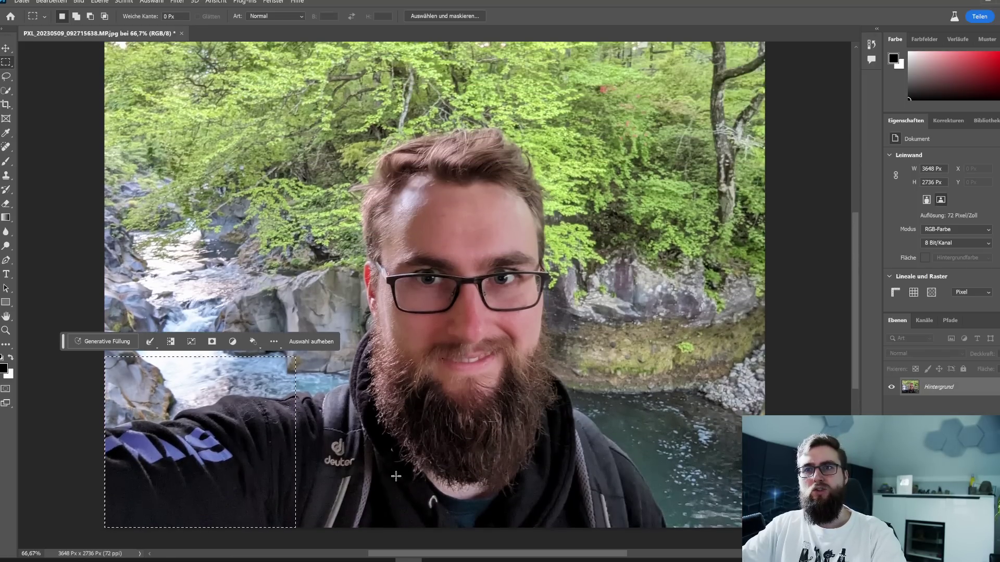
{"action": "scroll", "coordinate": [572, 456], "scroll_direction": "down", "scroll_amount": 1}
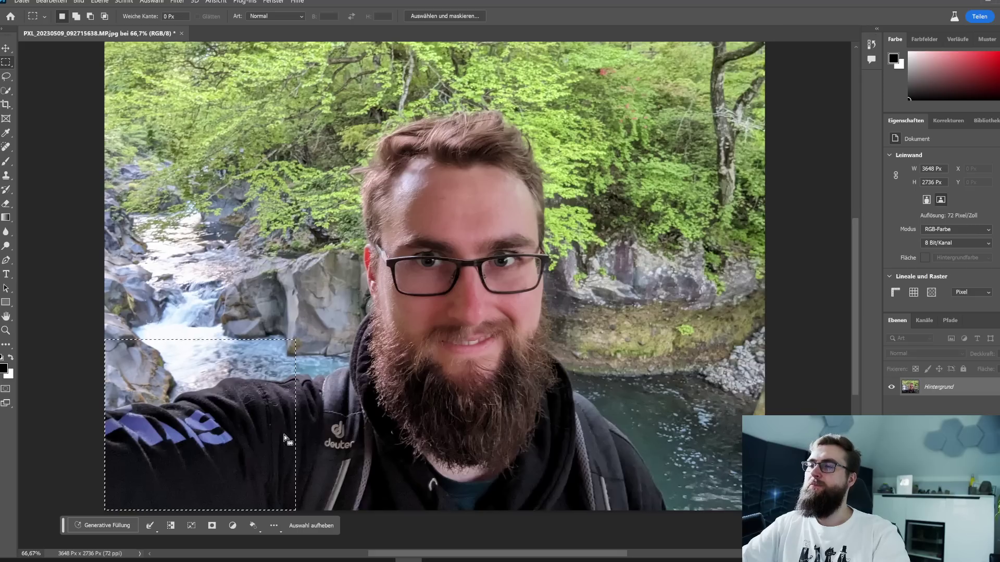
- Generative Fill the rectangle, compare its three variations, then delete the result
{"action": "left_click", "coordinate": [81, 526]}
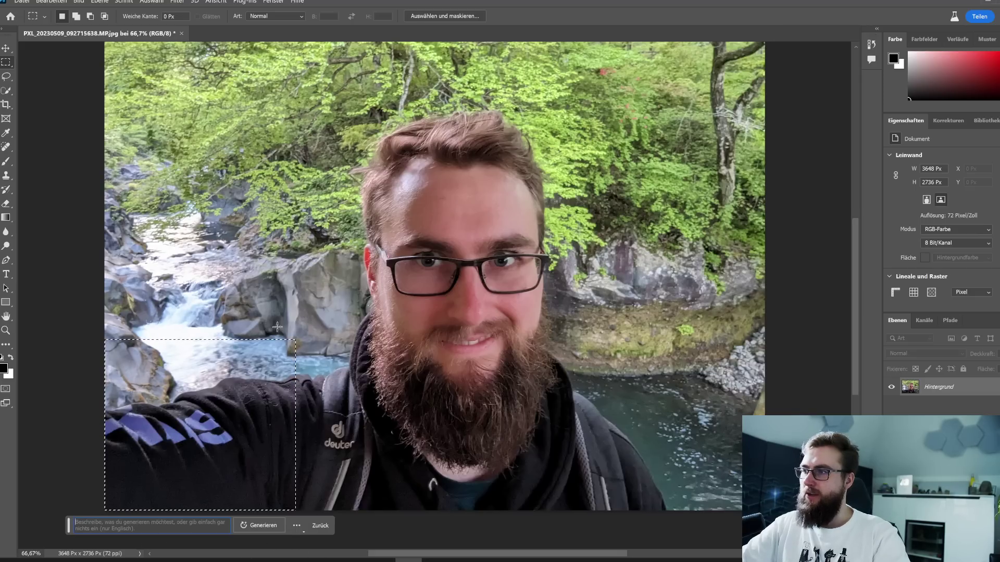
{"action": "left_click", "coordinate": [260, 527]}
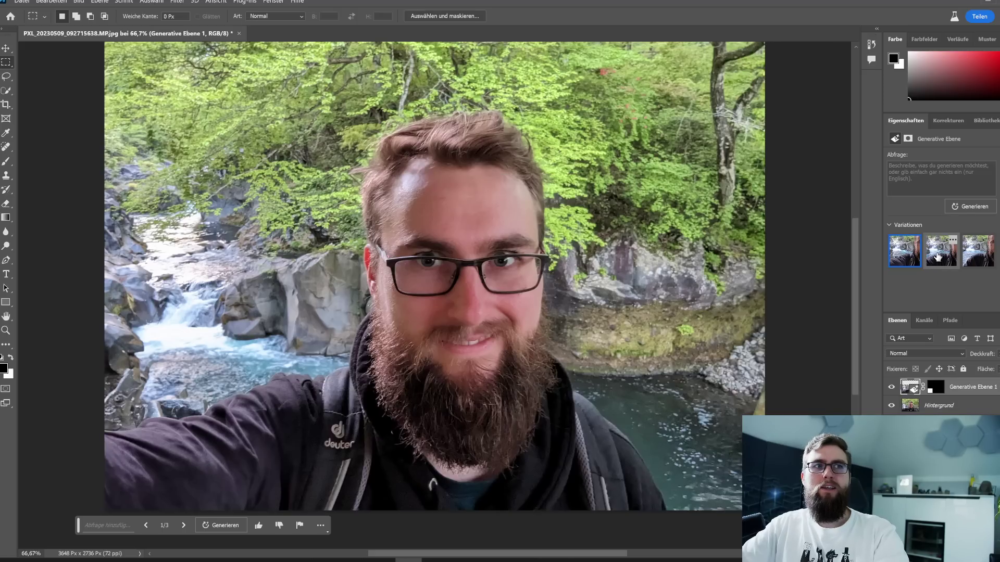
{"action": "left_click", "coordinate": [937, 256]}
{"action": "left_click", "coordinate": [976, 261]}
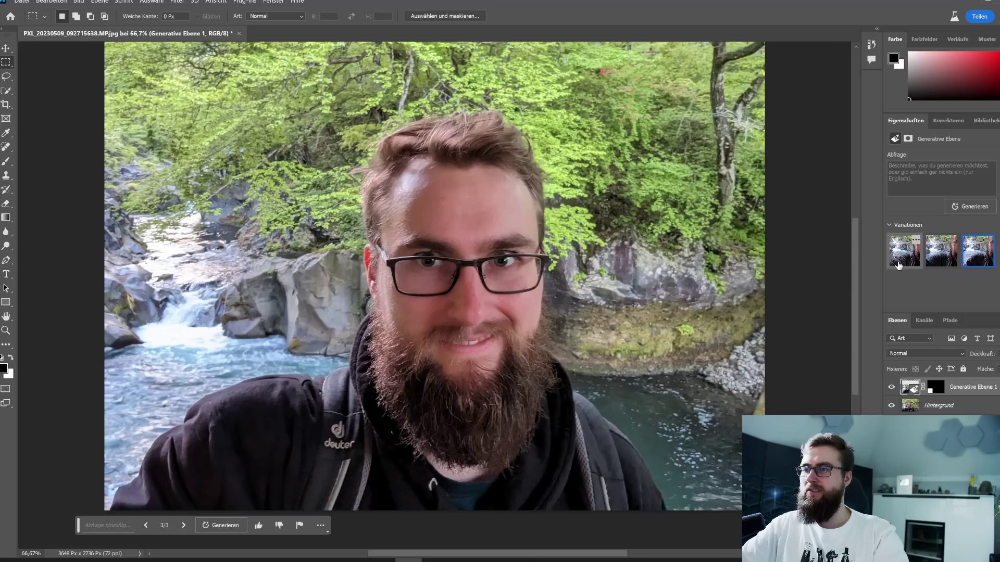
{"action": "left_click", "coordinate": [939, 266]}
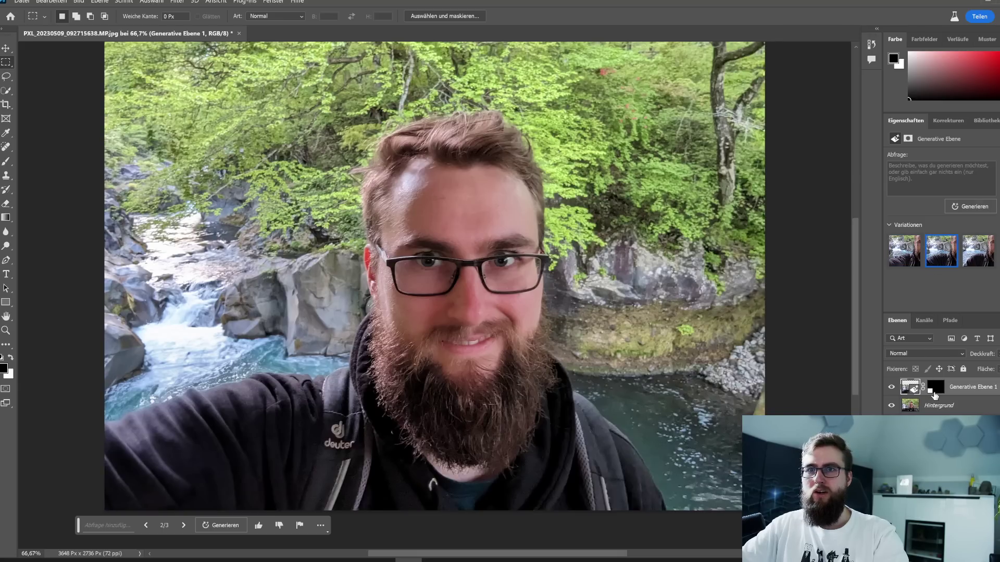
{"action": "key", "text": "Delete"}
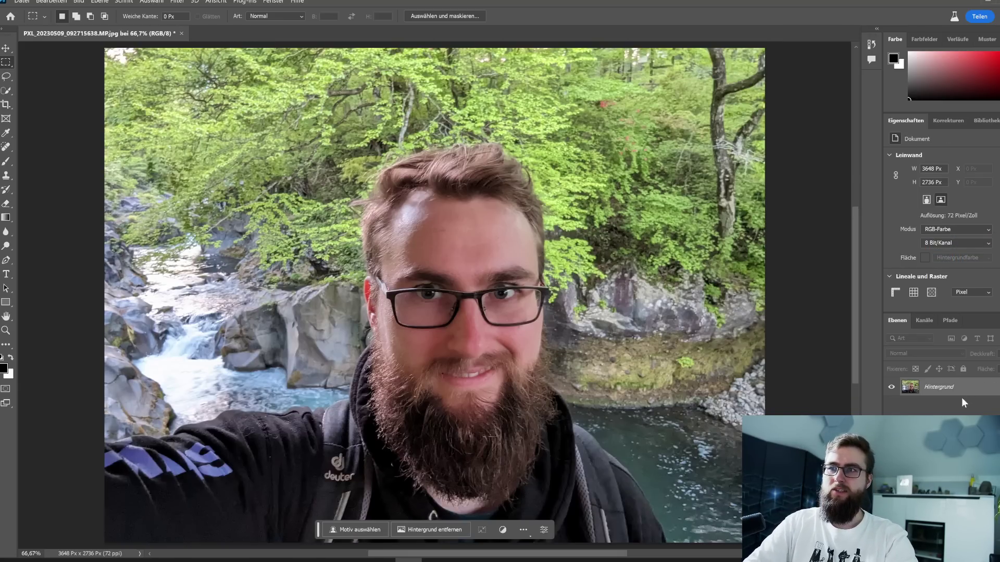
{"action": "scroll", "coordinate": [770, 385], "scroll_direction": "down", "scroll_amount": 1}
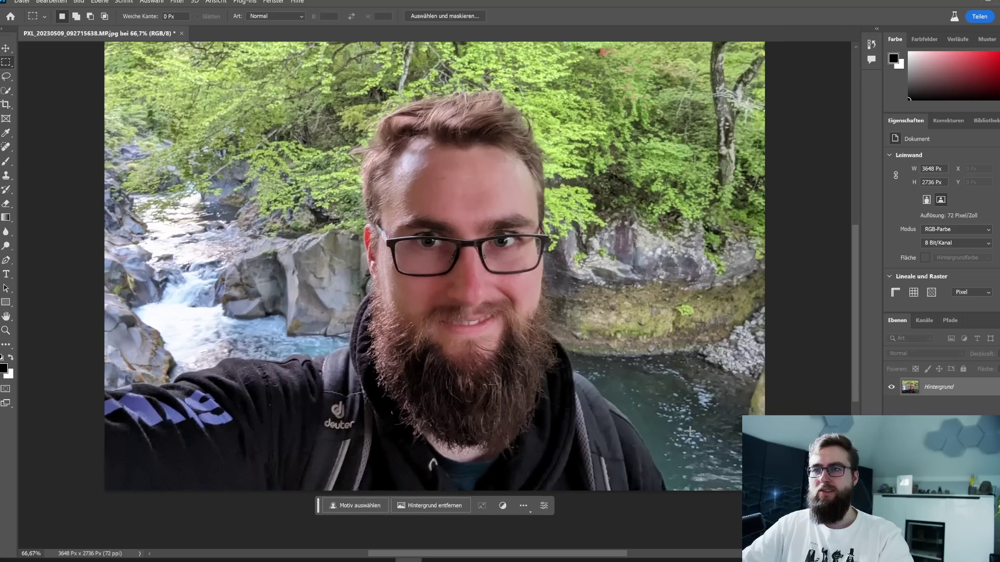
{"action": "left_click_drag", "start_coordinate": [302, 321], "coordinate": [84, 503]}
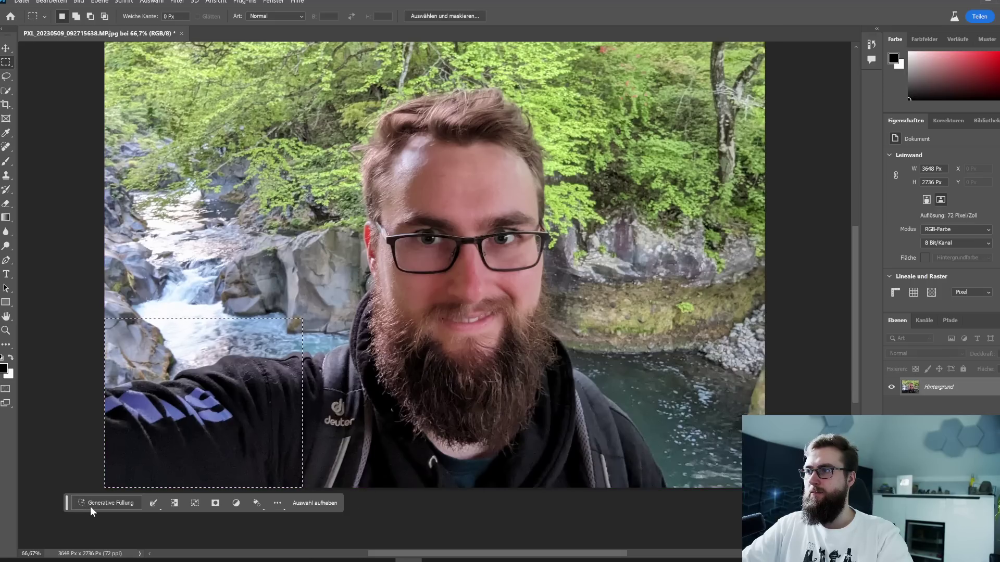
{"action": "left_click", "coordinate": [101, 501]}
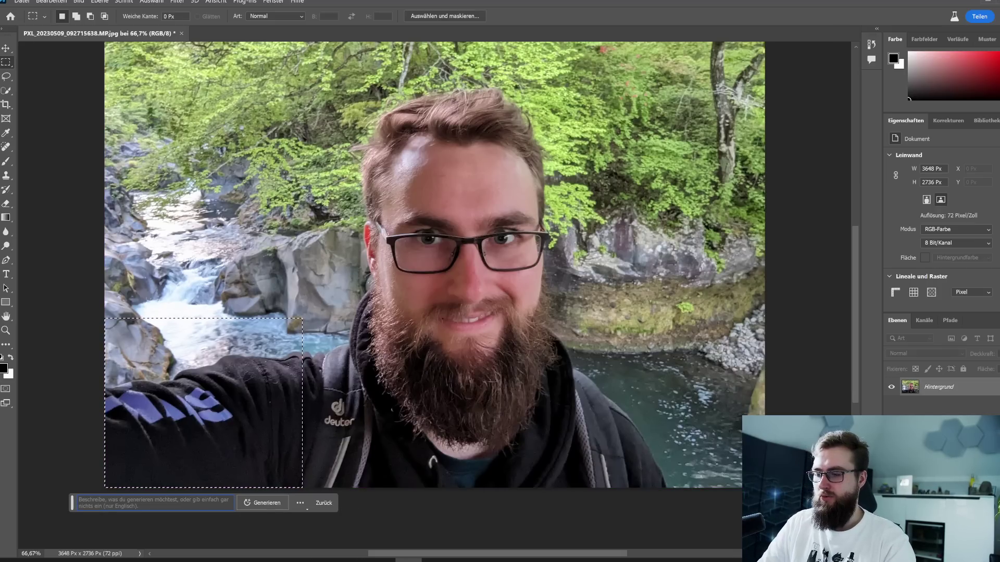
{"action": "type", "text": "river"}
{"action": "key", "text": "Return"}
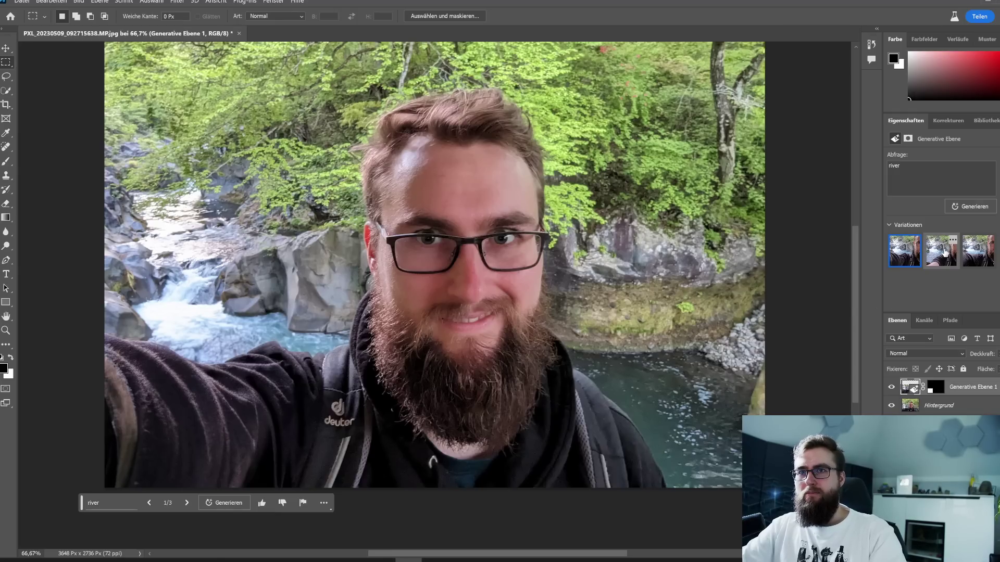
{"action": "left_click", "coordinate": [942, 252]}
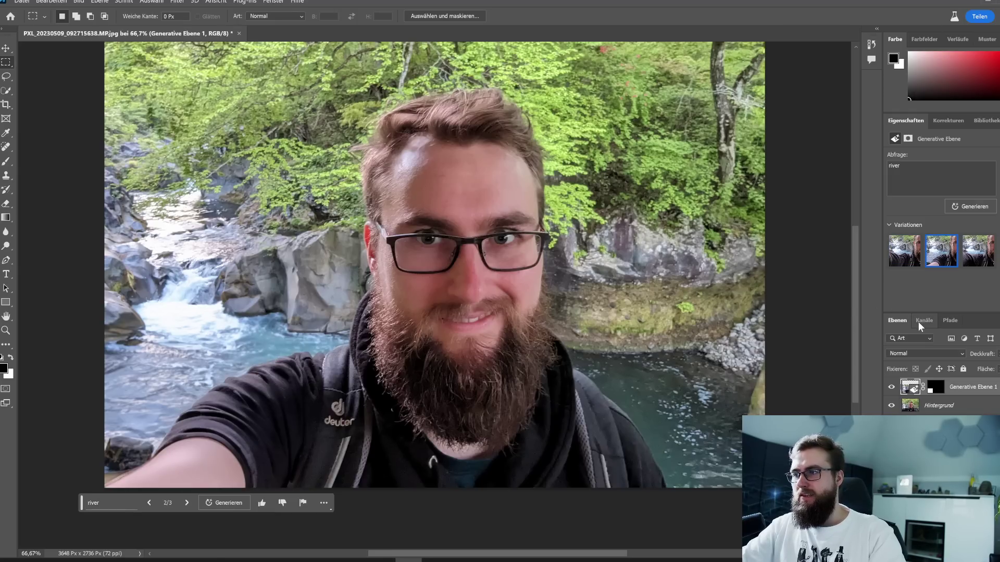
{"action": "left_click", "coordinate": [987, 249]}
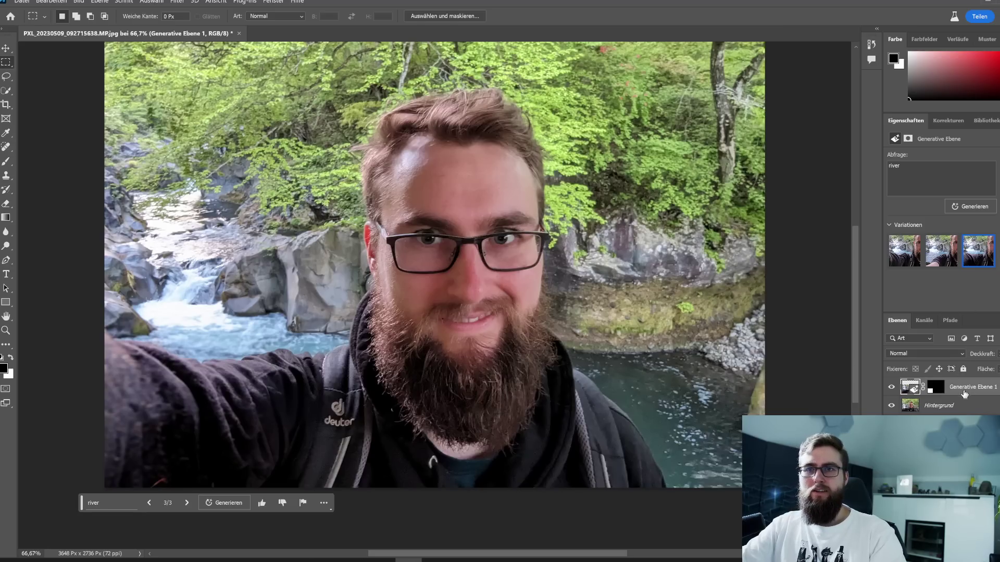
{"action": "key", "text": "Delete"}
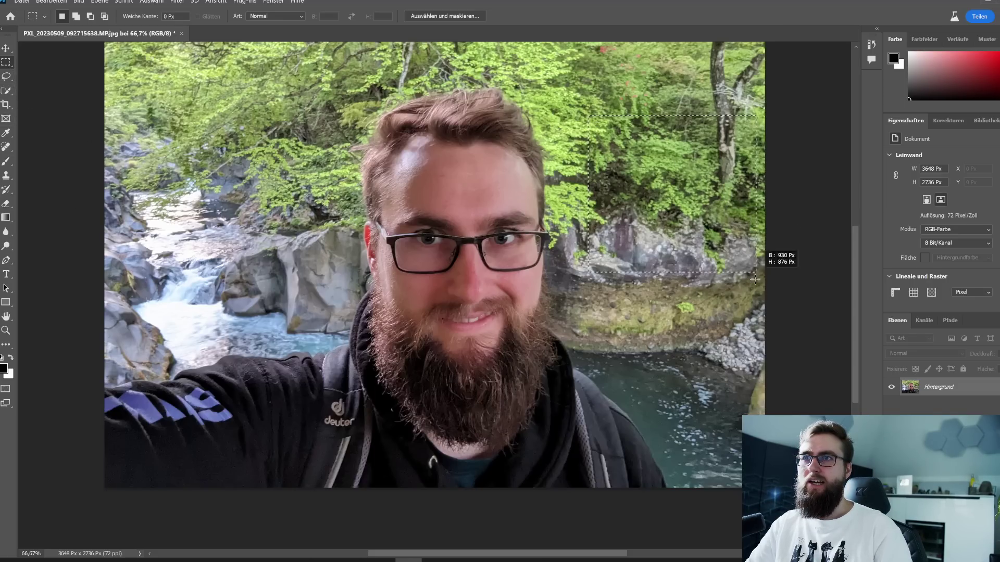
- Generative Fill a rectangle over the right forest with the prompt 'deer' and inspect the stag
{"action": "left_click_drag", "start_coordinate": [589, 115], "coordinate": [760, 321]}
{"action": "left_click", "coordinate": [531, 337]}
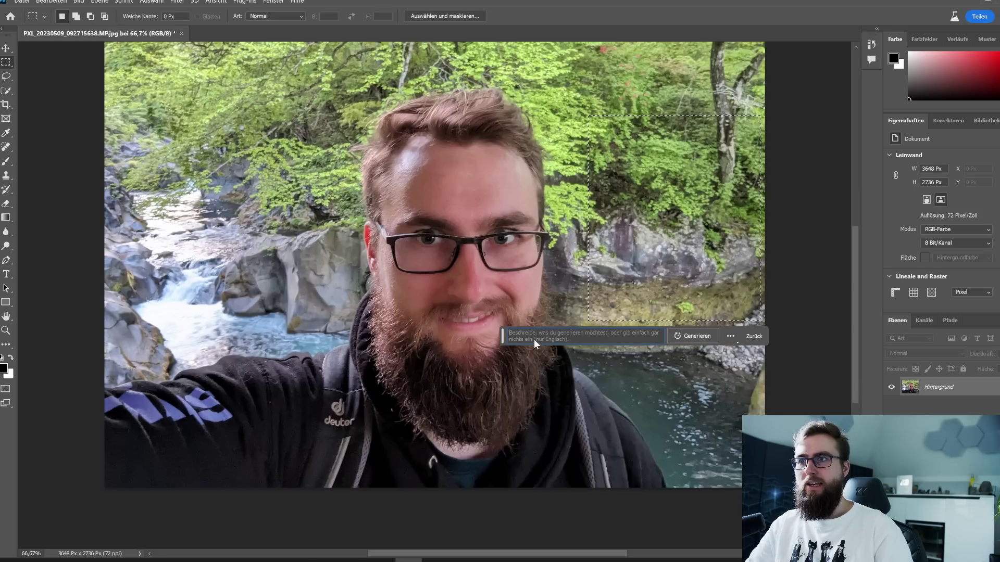
{"action": "type", "text": "deer"}
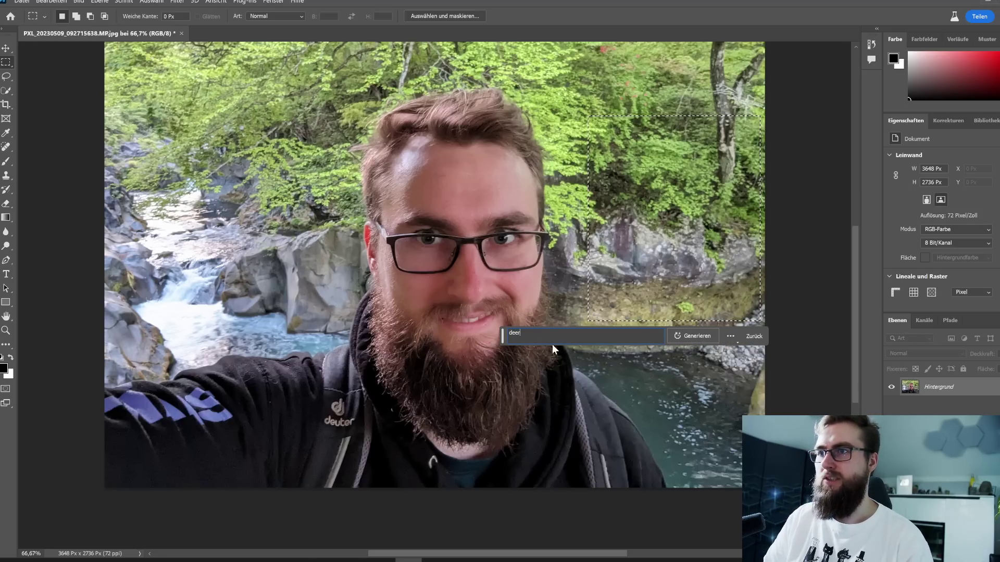
{"action": "left_click", "coordinate": [693, 336]}
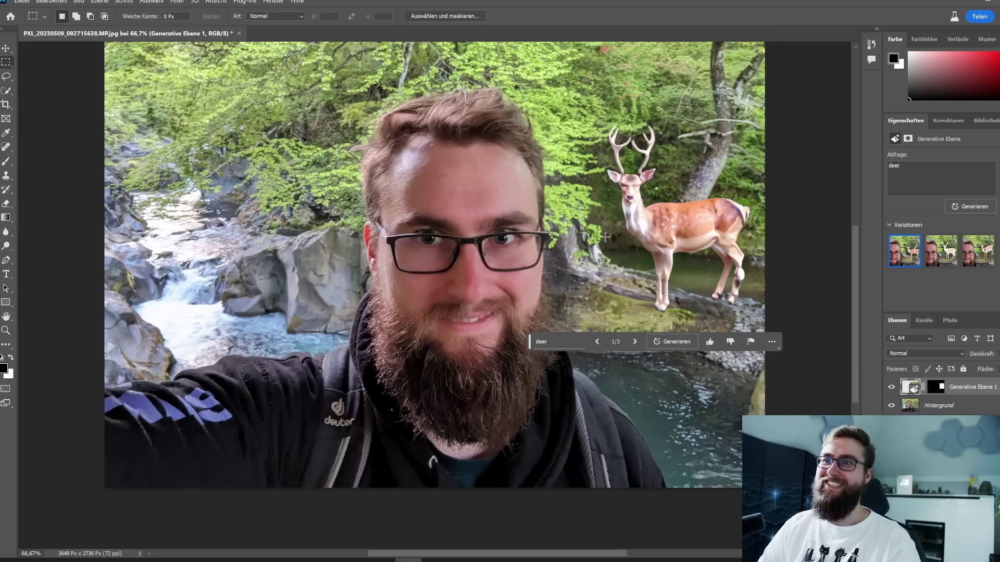
{"action": "scroll", "coordinate": [783, 232], "scroll_direction": "up", "scroll_amount": 2}
{"action": "scroll", "coordinate": [709, 194], "scroll_direction": "up", "scroll_amount": 4}
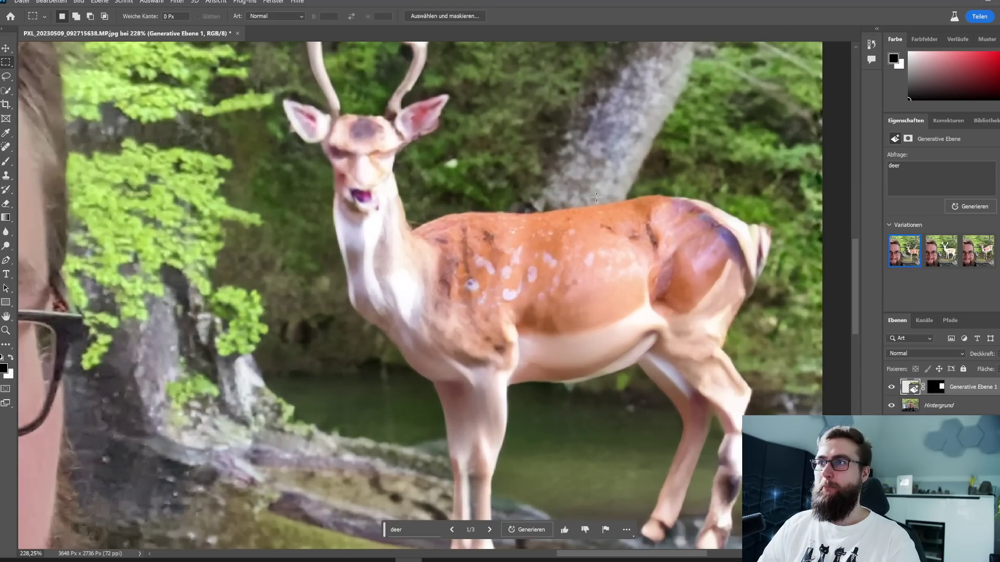
{"action": "scroll", "coordinate": [484, 138], "scroll_direction": "up", "scroll_amount": 2}
{"action": "scroll", "coordinate": [201, 139], "scroll_direction": "up", "scroll_amount": 1}
{"action": "scroll", "coordinate": [224, 163], "scroll_direction": "up", "scroll_amount": 2}
{"action": "scroll", "coordinate": [227, 173], "scroll_direction": "up", "scroll_amount": 1}
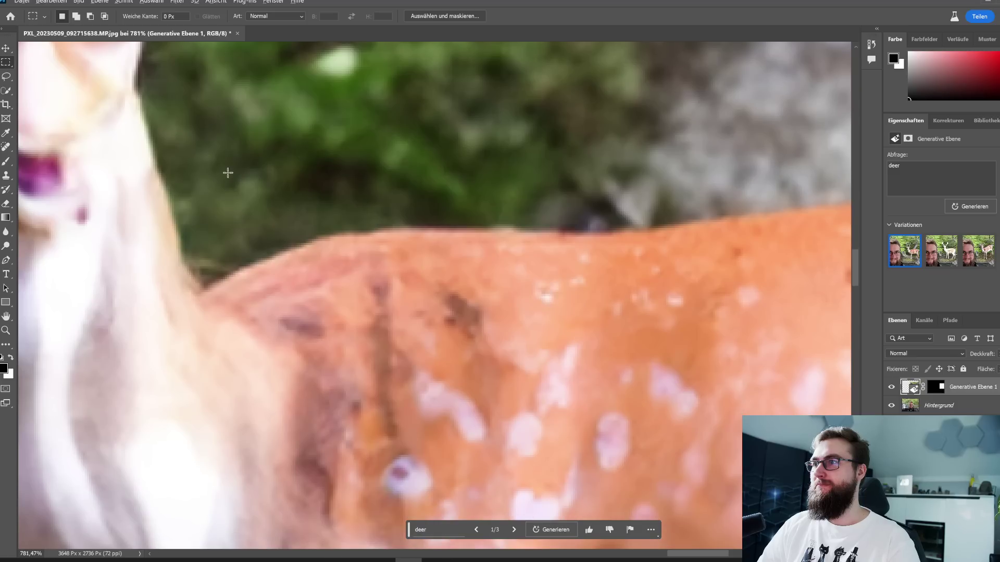
{"action": "scroll", "coordinate": [228, 173], "scroll_direction": "down", "scroll_amount": 4}
{"action": "scroll", "coordinate": [291, 187], "scroll_direction": "down", "scroll_amount": 4}
{"action": "scroll", "coordinate": [364, 208], "scroll_direction": "down", "scroll_amount": 4}
{"action": "scroll", "coordinate": [426, 223], "scroll_direction": "down", "scroll_amount": 3}
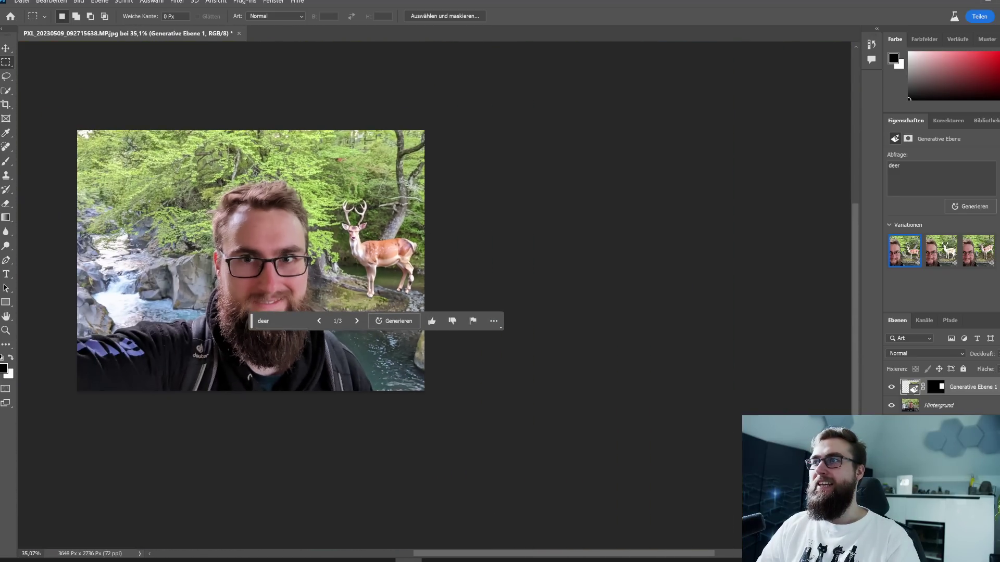
{"action": "scroll", "coordinate": [118, 201], "scroll_direction": "up", "scroll_amount": 1}
{"action": "scroll", "coordinate": [133, 219], "scroll_direction": "up", "scroll_amount": 3}
{"action": "scroll", "coordinate": [348, 277], "scroll_direction": "down", "scroll_amount": 1}
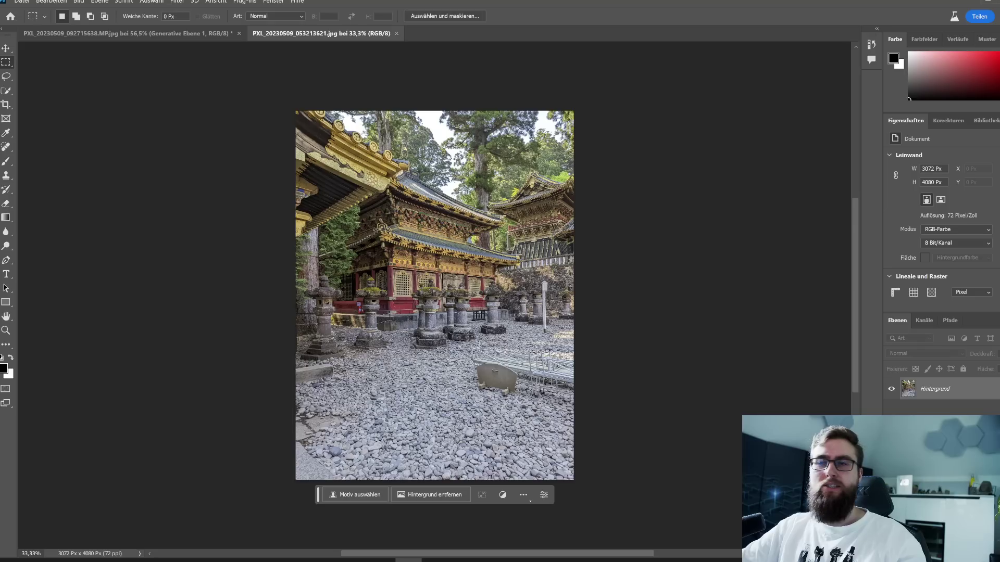
- Lasso the metal ramp and sign and replace them with gravel via prompt-less Generative Fill
{"action": "left_click", "coordinate": [5, 77]}
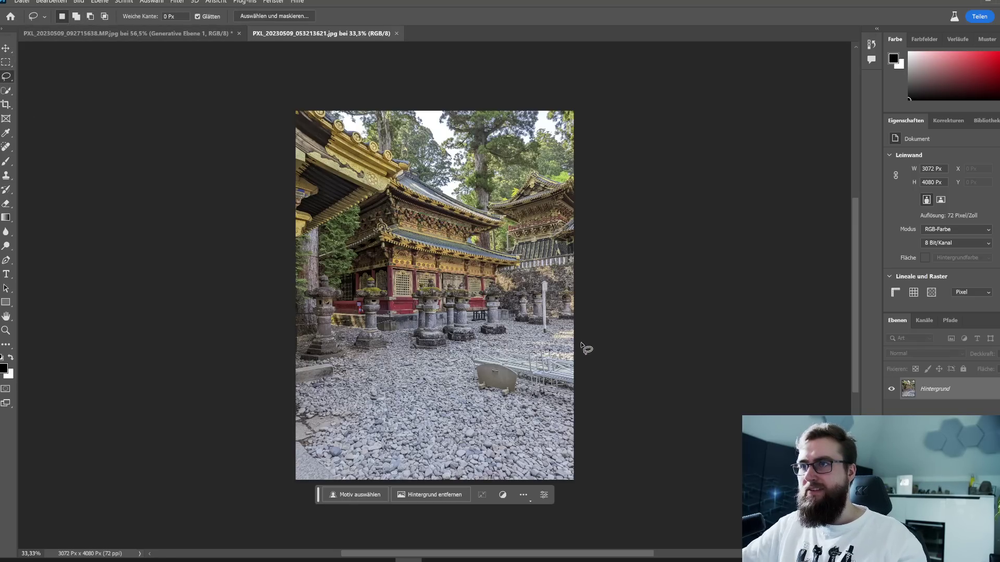
{"action": "scroll", "coordinate": [607, 338], "scroll_direction": "up", "scroll_amount": 5}
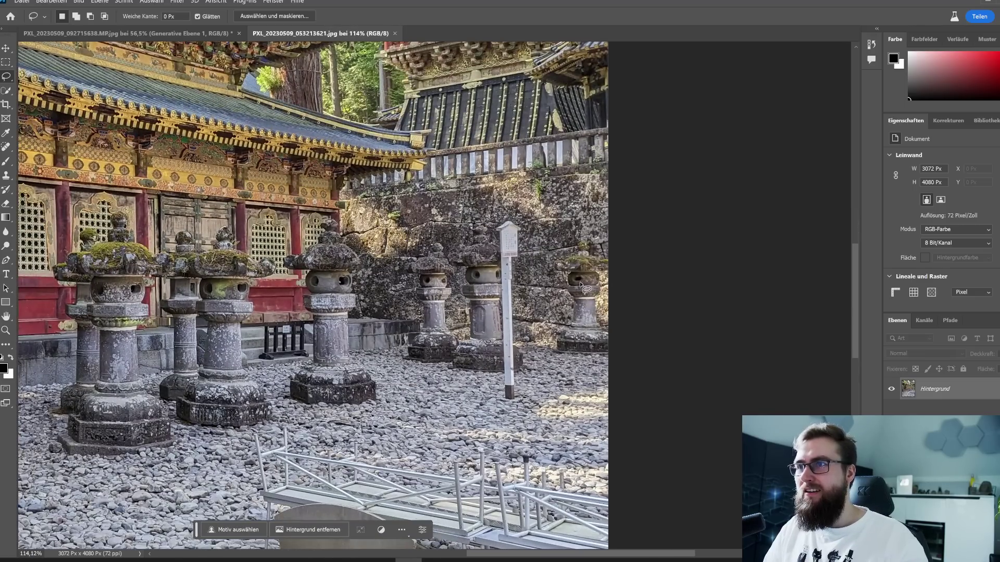
{"action": "scroll", "coordinate": [515, 281], "scroll_direction": "down", "scroll_amount": 3}
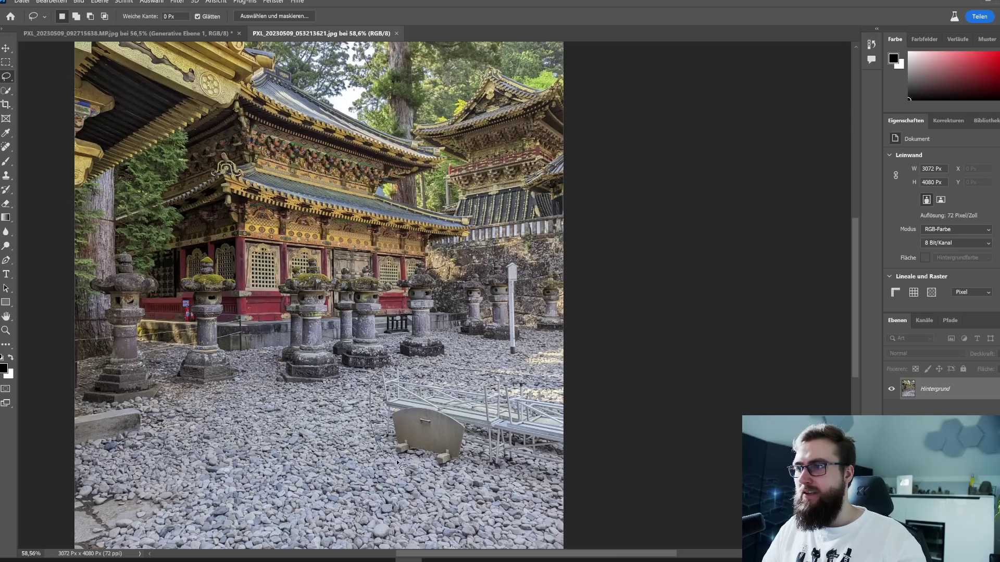
{"action": "left_click_drag", "start_coordinate": [398, 463], "coordinate": [591, 376]}
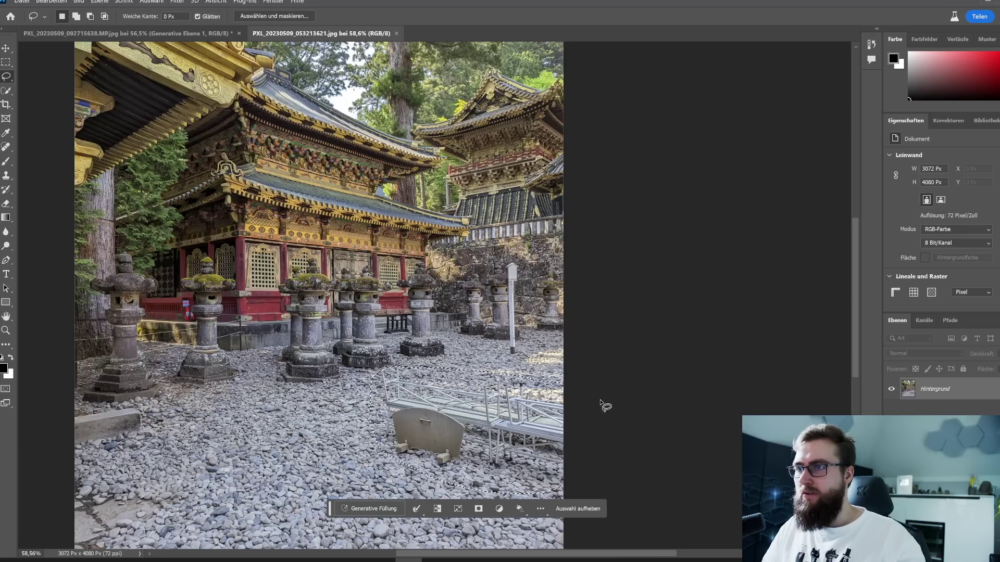
{"action": "scroll", "coordinate": [492, 405], "scroll_direction": "down", "scroll_amount": 2}
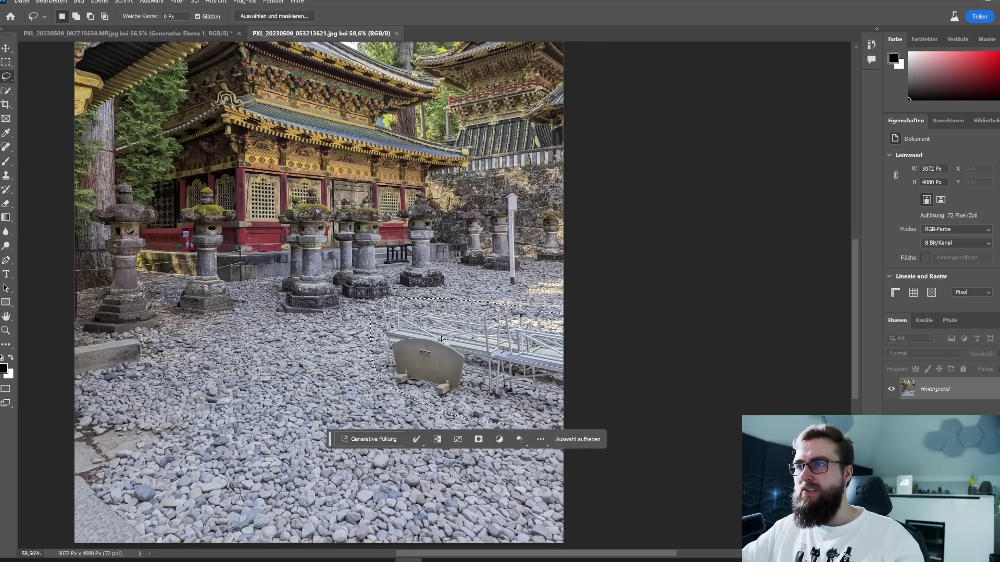
{"action": "left_click", "coordinate": [371, 439]}
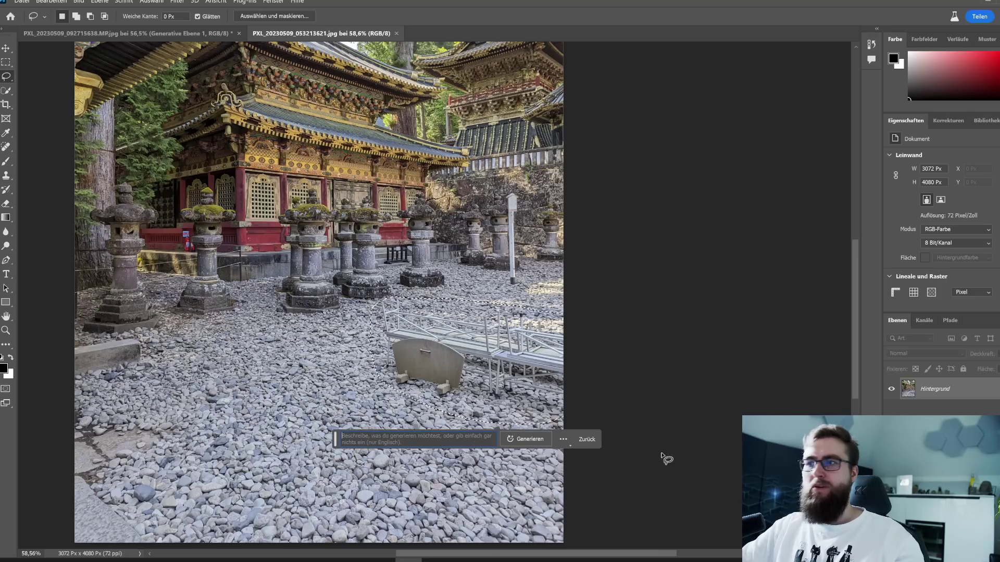
{"action": "left_click", "coordinate": [524, 439]}
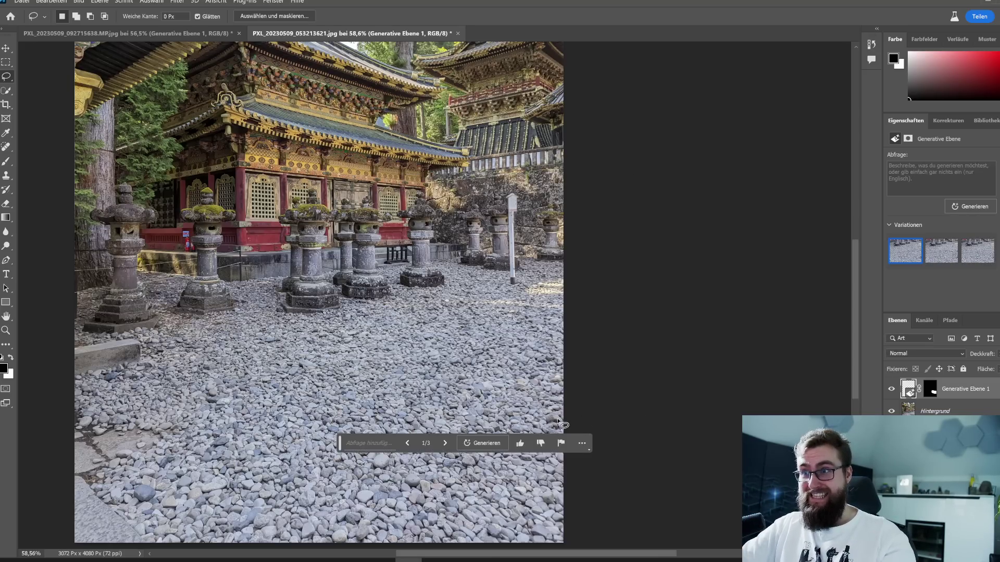
{"action": "scroll", "coordinate": [561, 423], "scroll_direction": "down", "scroll_amount": 1}
{"action": "left_click", "coordinate": [934, 411]}
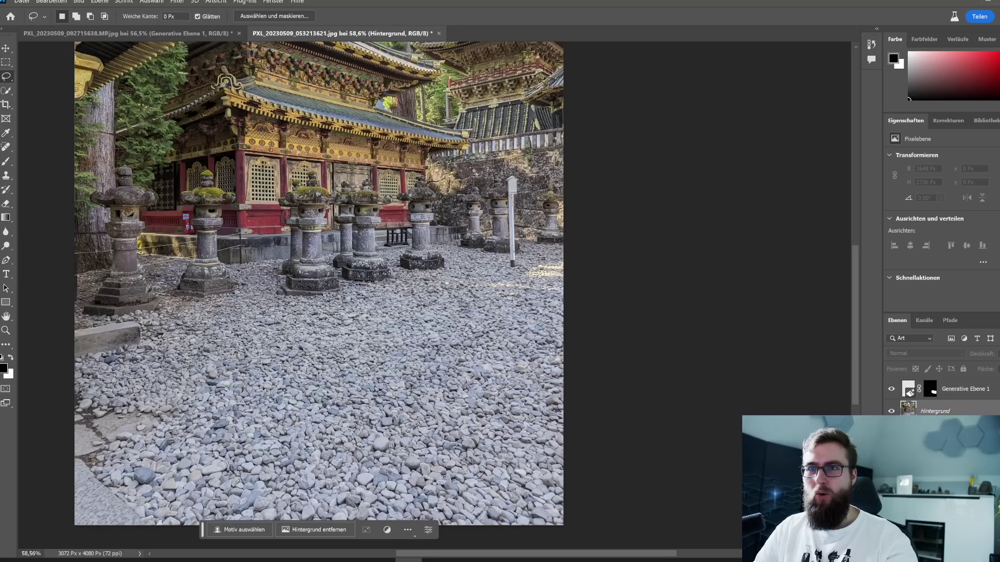
{"action": "scroll", "coordinate": [519, 284], "scroll_direction": "up", "scroll_amount": 3}
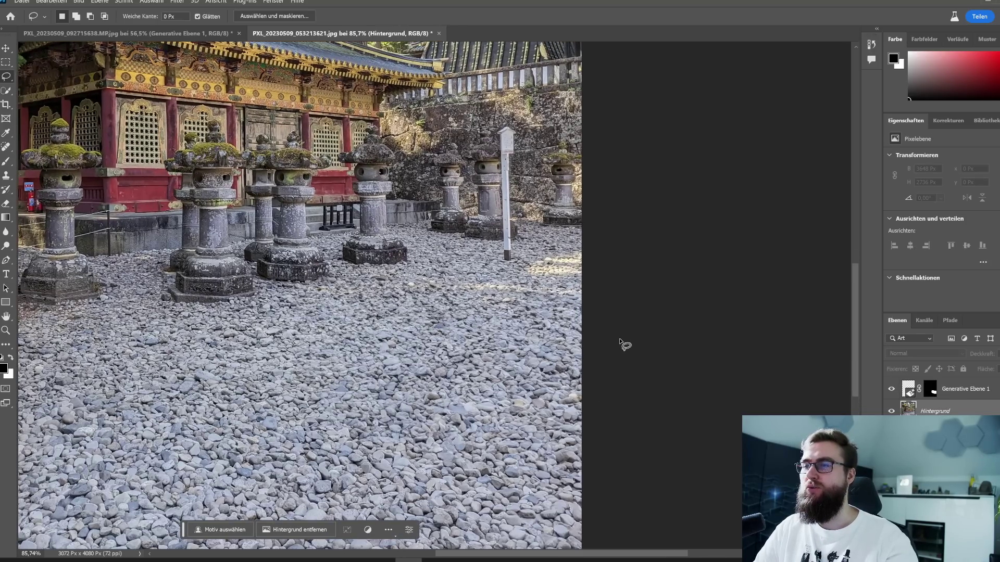
{"action": "key", "text": "ctrl+0"}
{"action": "left_click", "coordinate": [64, 34]}
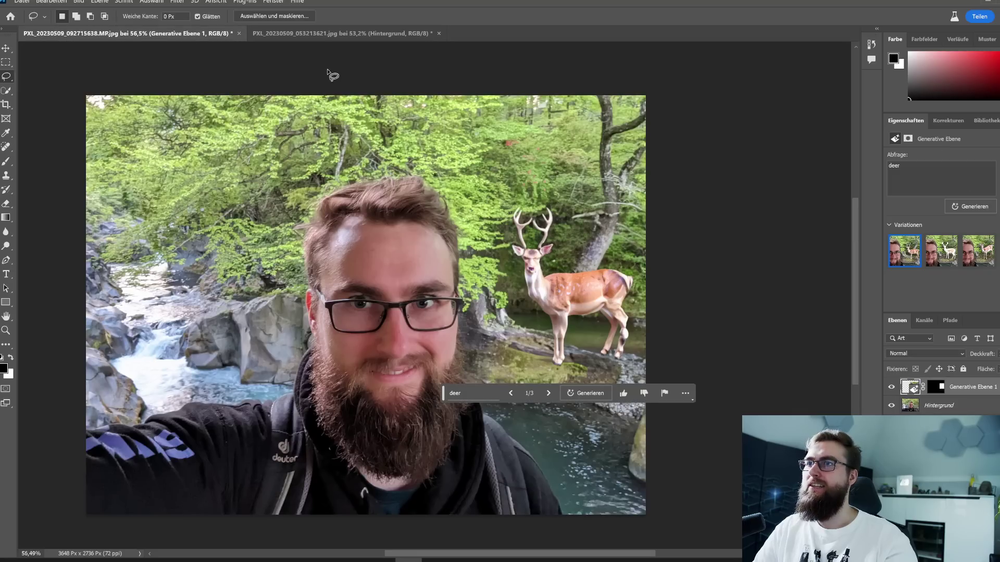
{"action": "left_click", "coordinate": [272, 33]}
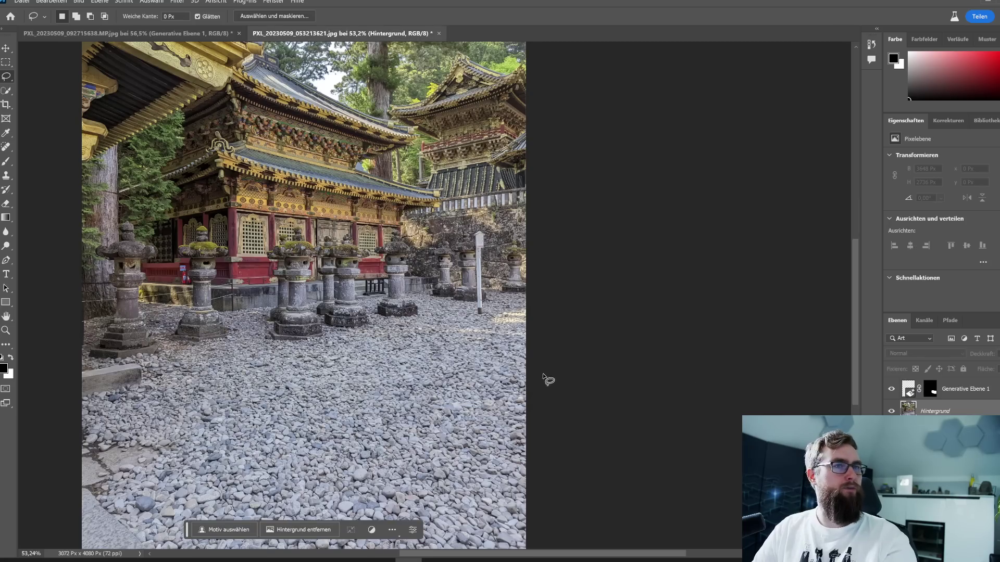
{"action": "scroll", "coordinate": [523, 358], "scroll_direction": "down", "scroll_amount": 2}
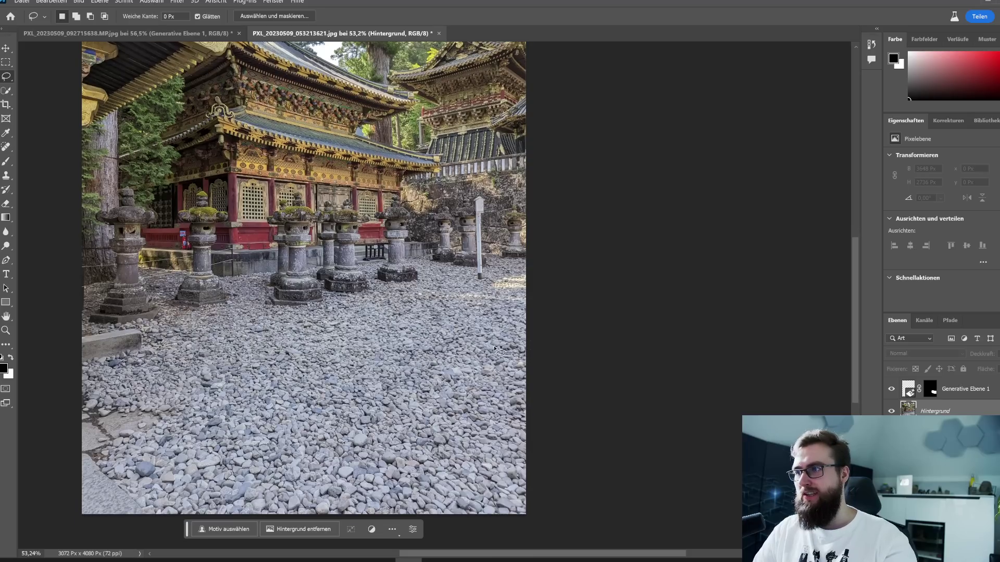
{"action": "left_click", "coordinate": [893, 390]}
{"action": "left_click", "coordinate": [892, 390]}
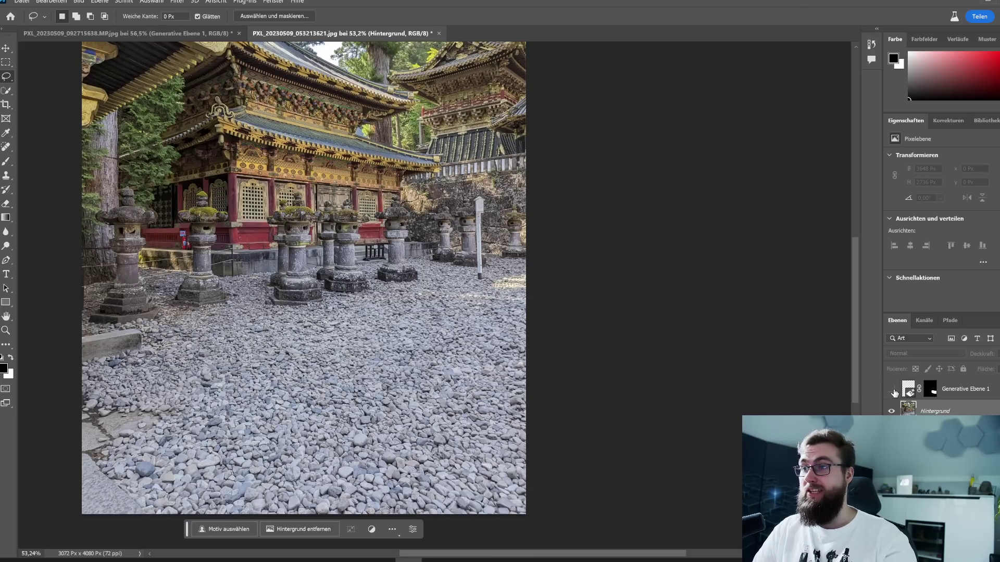
{"action": "left_click", "coordinate": [893, 390]}
{"action": "scroll", "coordinate": [385, 311], "scroll_direction": "up", "scroll_amount": 2}
{"action": "scroll", "coordinate": [385, 311], "scroll_direction": "up", "scroll_amount": 3}
{"action": "scroll", "coordinate": [348, 314], "scroll_direction": "up", "scroll_amount": 2}
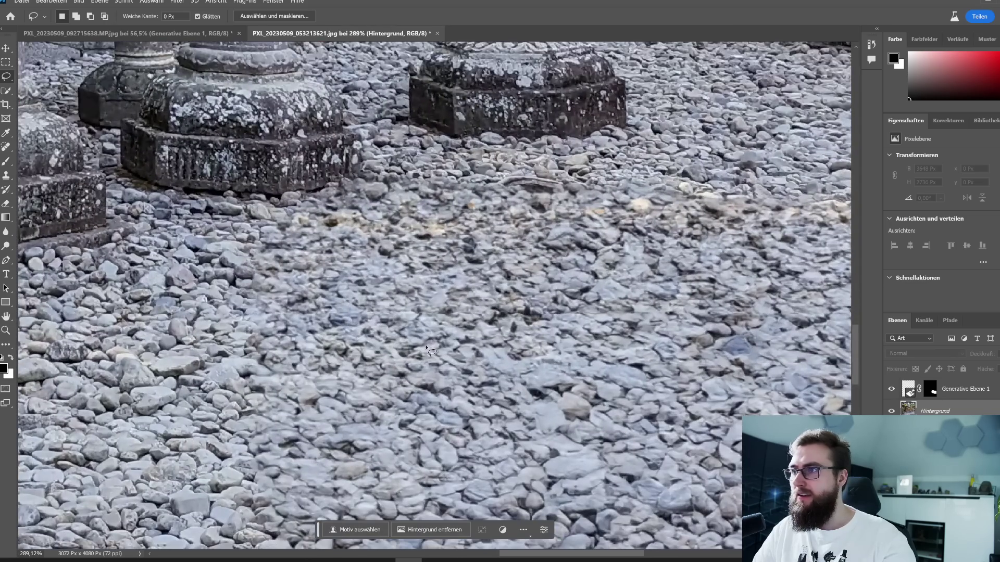
{"action": "left_click", "coordinate": [891, 390]}
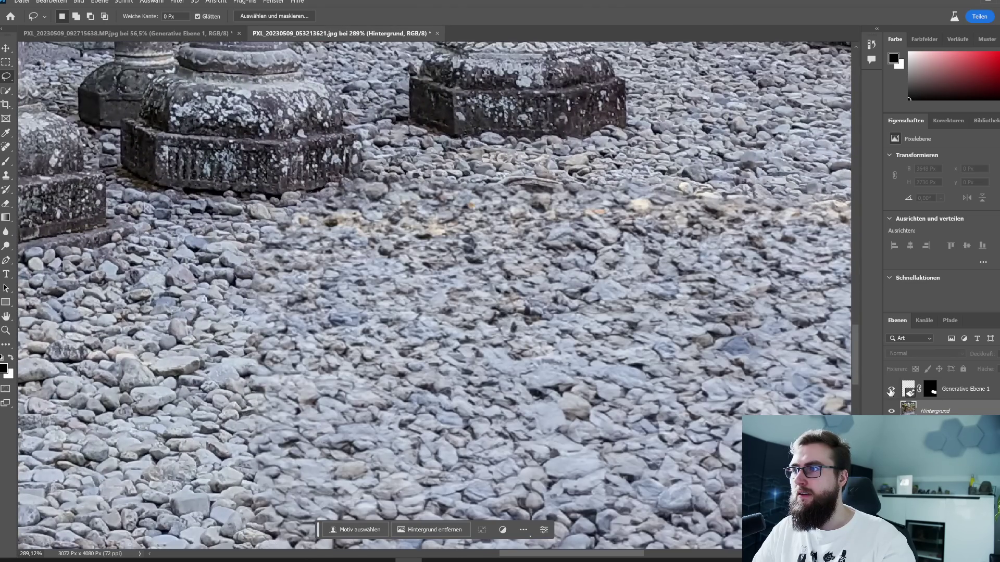
{"action": "left_click", "coordinate": [891, 390]}
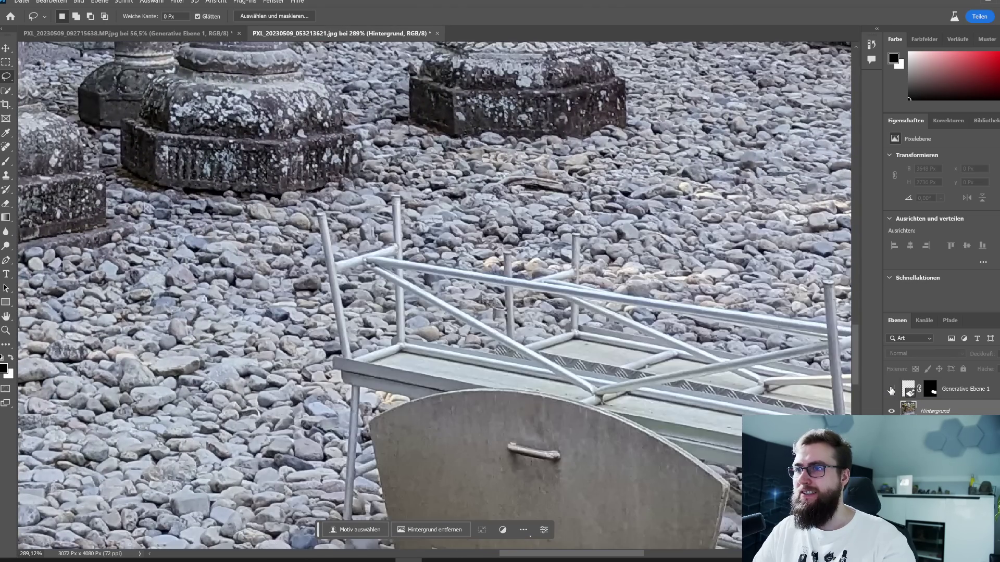
{"action": "scroll", "coordinate": [627, 349], "scroll_direction": "down", "scroll_amount": 3}
{"action": "scroll", "coordinate": [630, 348], "scroll_direction": "down", "scroll_amount": 3}
{"action": "scroll", "coordinate": [631, 348], "scroll_direction": "down", "scroll_amount": 2}
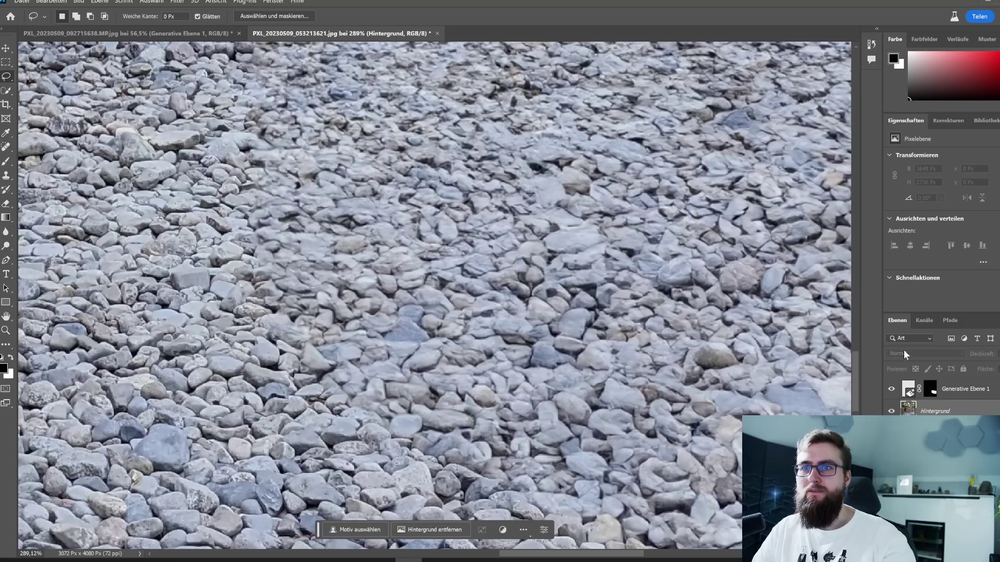
{"action": "left_click", "coordinate": [893, 390]}
{"action": "left_click", "coordinate": [894, 390]}
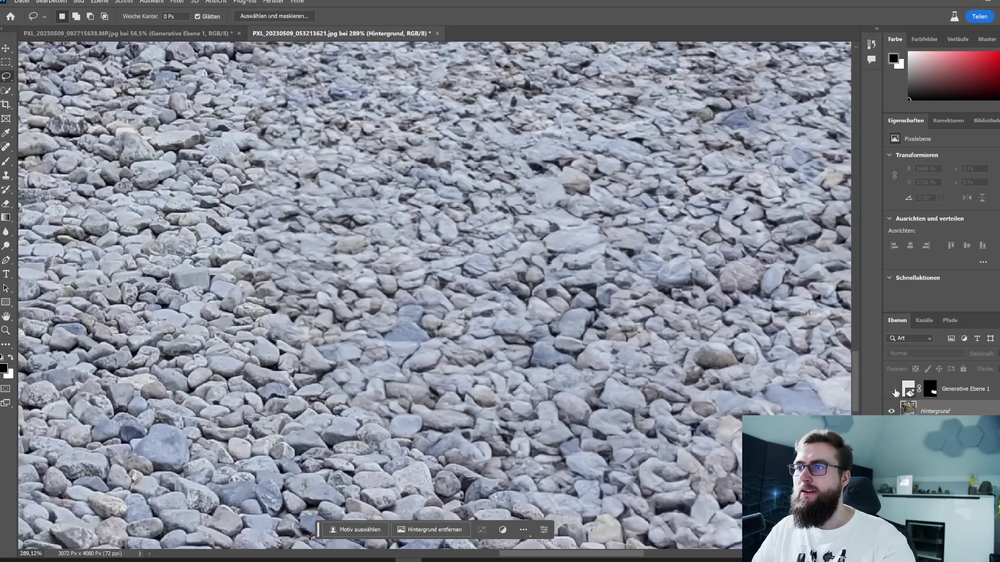
{"action": "left_click", "coordinate": [893, 390]}
{"action": "scroll", "coordinate": [657, 355], "scroll_direction": "down", "scroll_amount": 3}
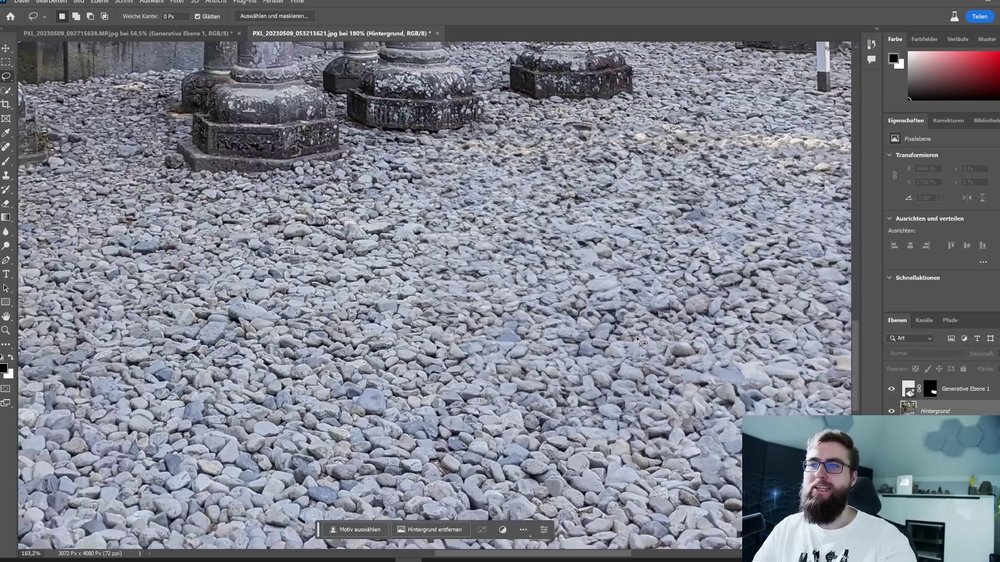
{"action": "scroll", "coordinate": [709, 365], "scroll_direction": "down", "scroll_amount": 3}
{"action": "scroll", "coordinate": [763, 377], "scroll_direction": "down", "scroll_amount": 2}
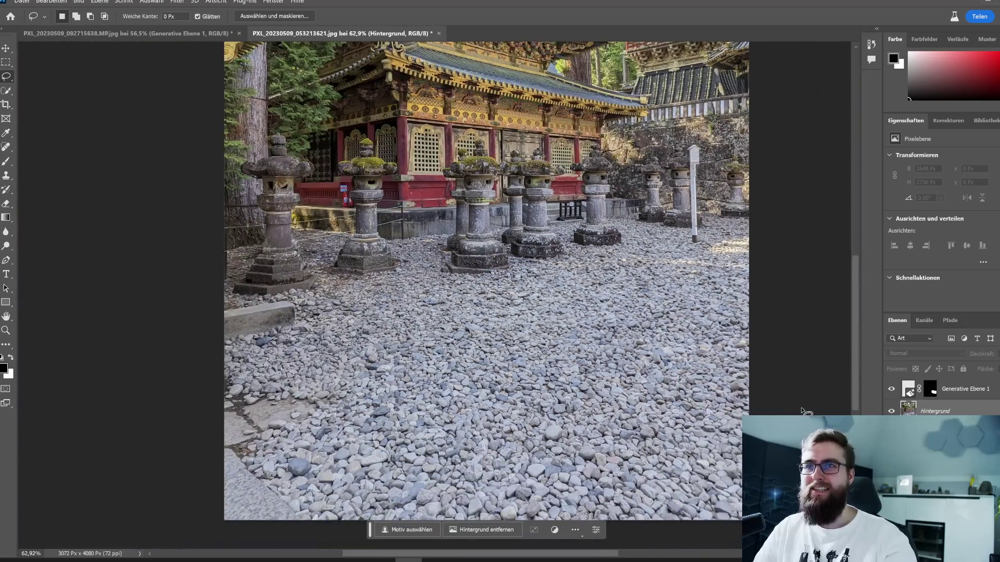
{"action": "scroll", "coordinate": [755, 312], "scroll_direction": "up", "scroll_amount": 3}
{"action": "scroll", "coordinate": [836, 204], "scroll_direction": "up", "scroll_amount": 3}
{"action": "scroll", "coordinate": [781, 260], "scroll_direction": "up", "scroll_amount": 3}
{"action": "scroll", "coordinate": [722, 325], "scroll_direction": "up", "scroll_amount": 3}
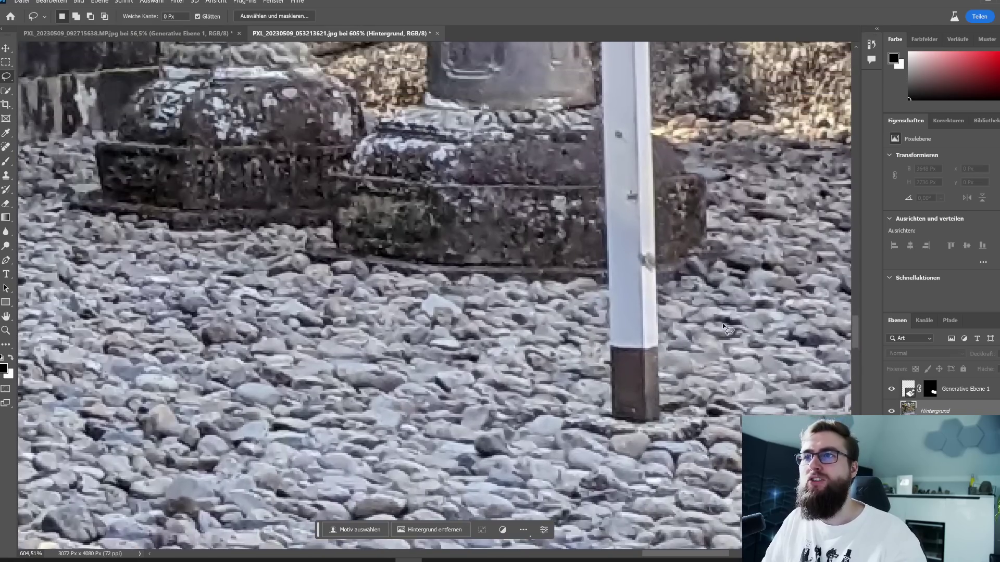
{"action": "scroll", "coordinate": [714, 318], "scroll_direction": "down", "scroll_amount": 5}
{"action": "scroll", "coordinate": [710, 317], "scroll_direction": "up", "scroll_amount": 1}
{"action": "scroll", "coordinate": [722, 317], "scroll_direction": "up", "scroll_amount": 1}
{"action": "scroll", "coordinate": [724, 333], "scroll_direction": "up", "scroll_amount": 1}
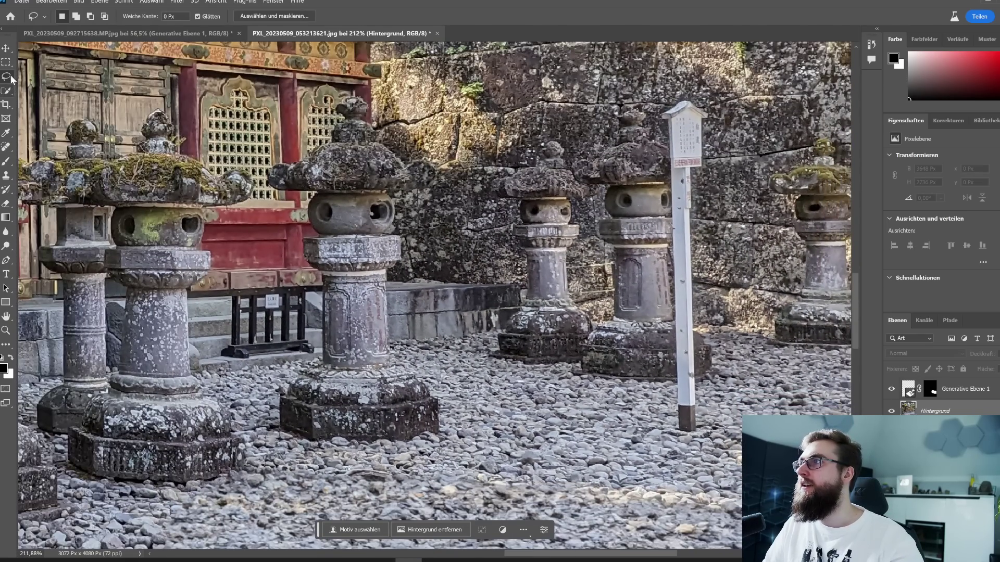
- Lasso the white signpost, generate a fill, and toggle Generative Ebene 2 to compare, leaving it hidden
{"action": "left_click_drag", "start_coordinate": [701, 107], "coordinate": [684, 96]}
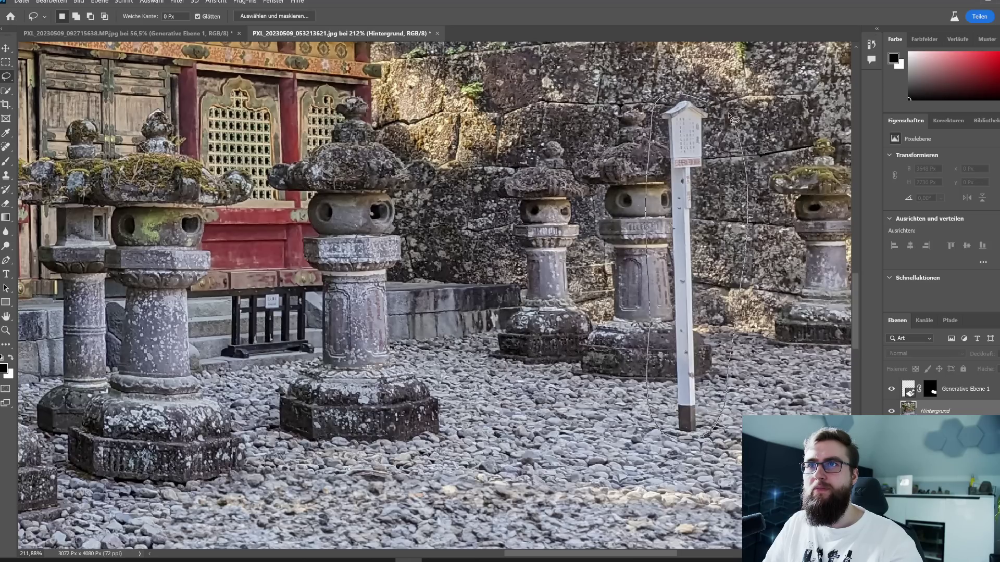
{"action": "left_click_drag", "start_coordinate": [712, 107], "coordinate": [703, 104]}
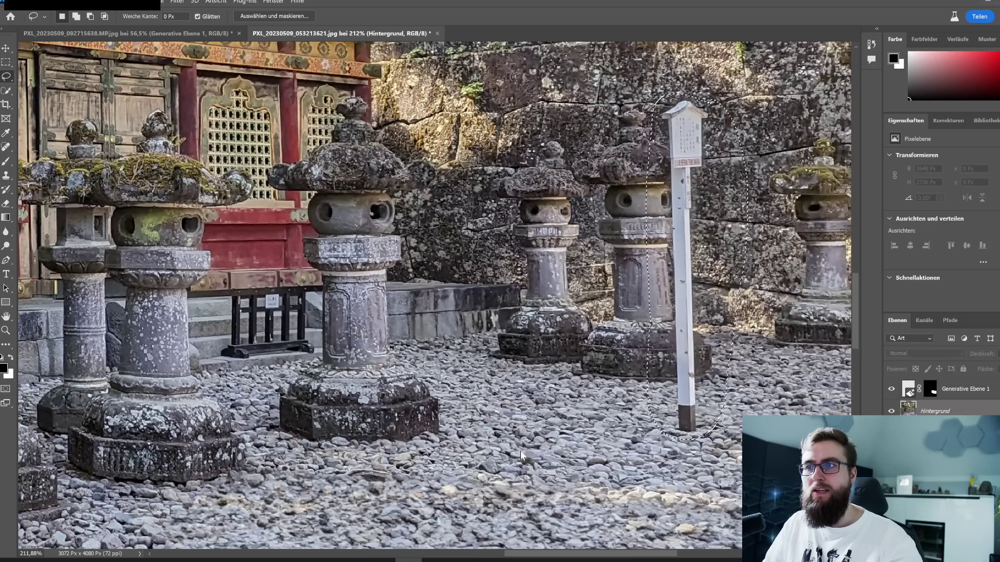
{"action": "left_click", "coordinate": [692, 454]}
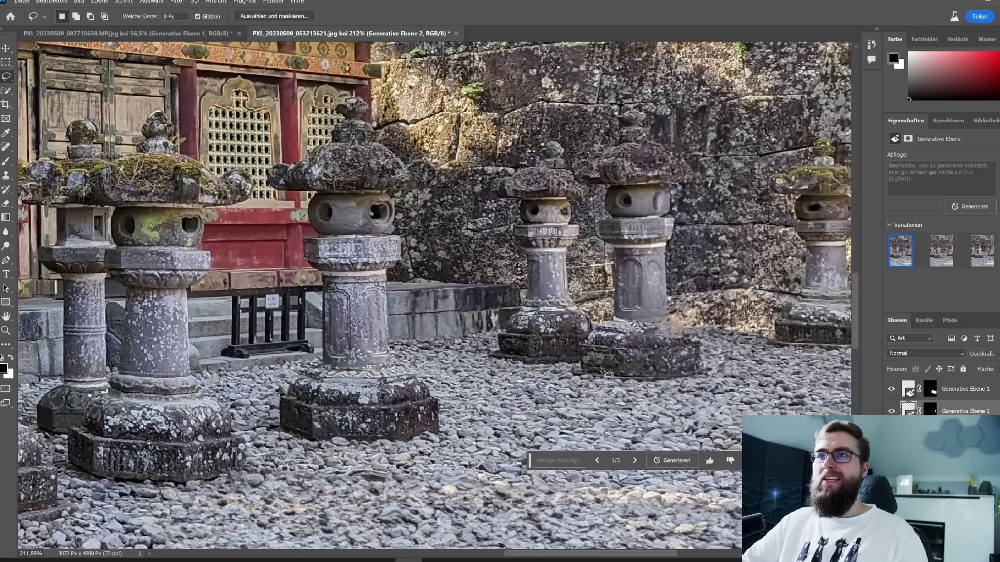
{"action": "left_click", "coordinate": [892, 410]}
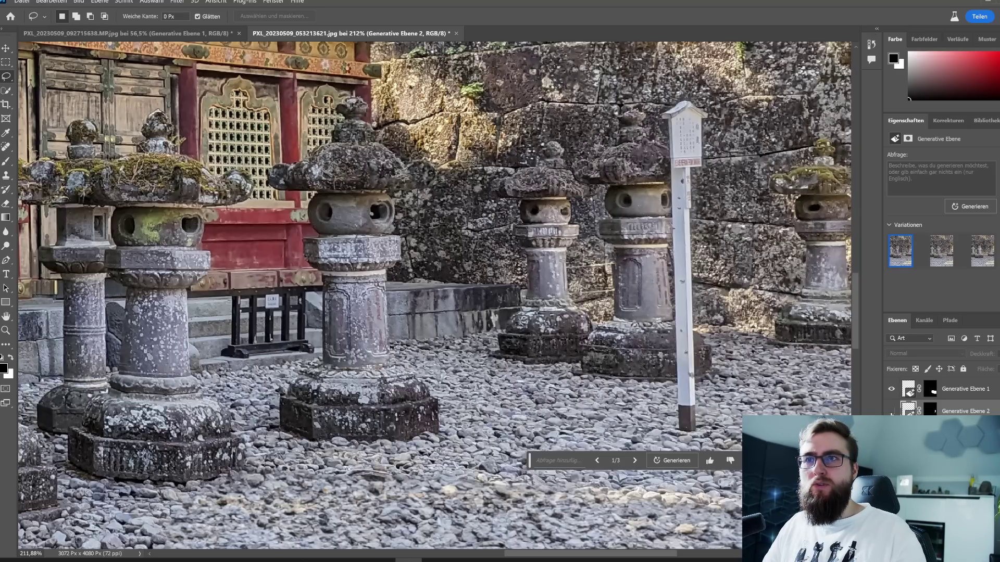
{"action": "left_click", "coordinate": [892, 411]}
{"action": "left_click", "coordinate": [892, 410]}
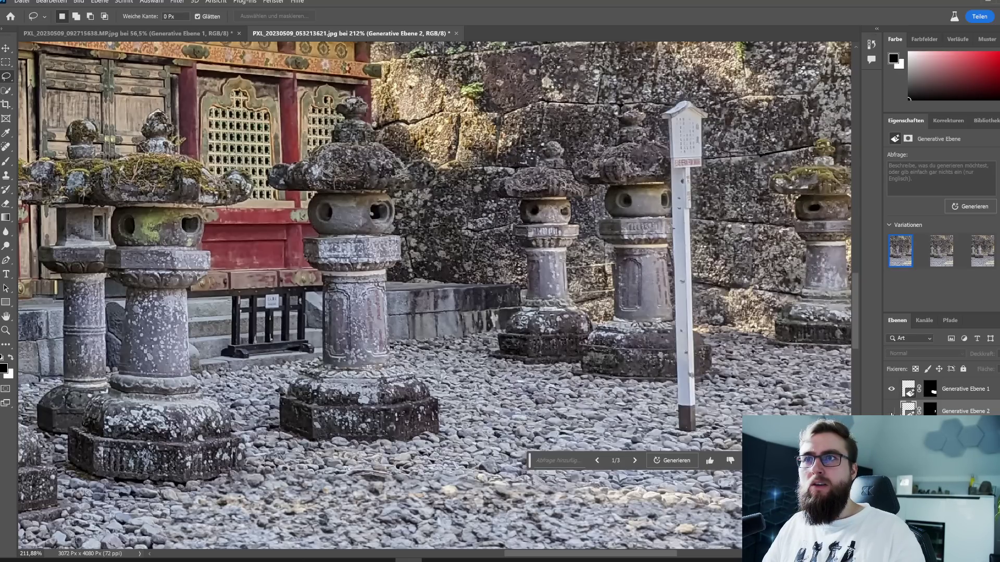
{"action": "left_click", "coordinate": [891, 411]}
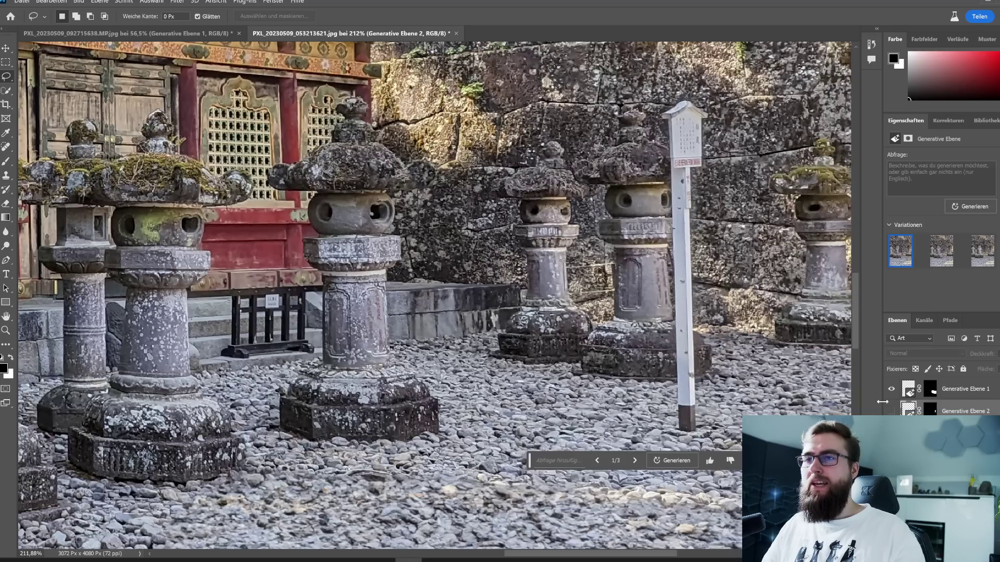
- Make a first Quick Selection pass over the post on Hintergrund with a smaller brush, then deselect
{"action": "left_click", "coordinate": [5, 90]}
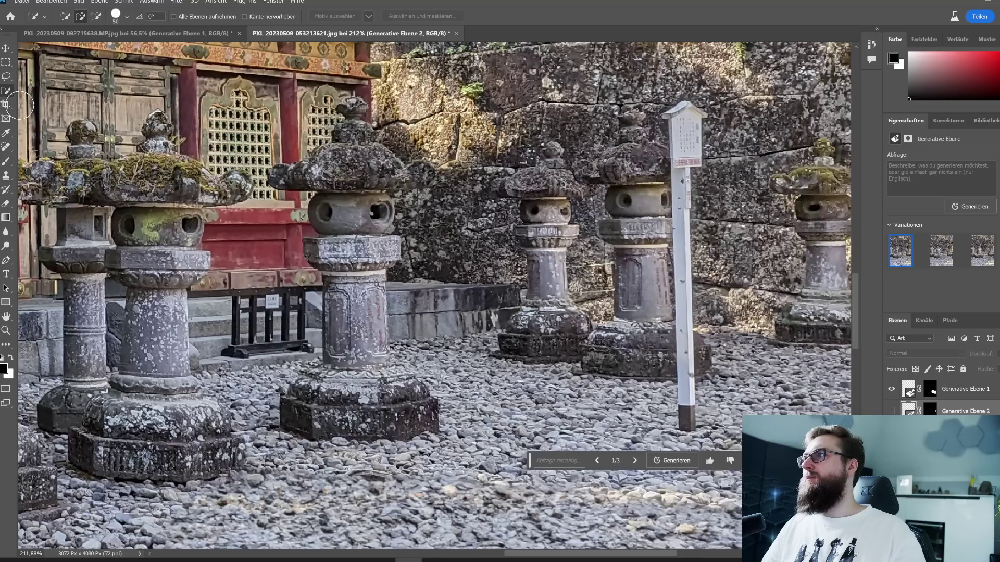
{"action": "left_click_drag", "start_coordinate": [674, 229], "coordinate": [692, 246]}
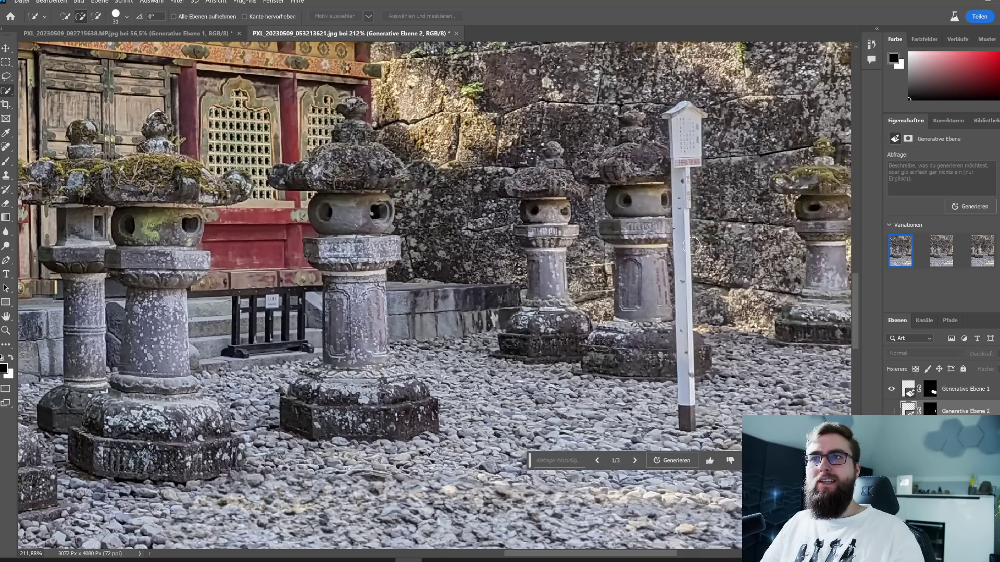
{"action": "left_click", "coordinate": [963, 433]}
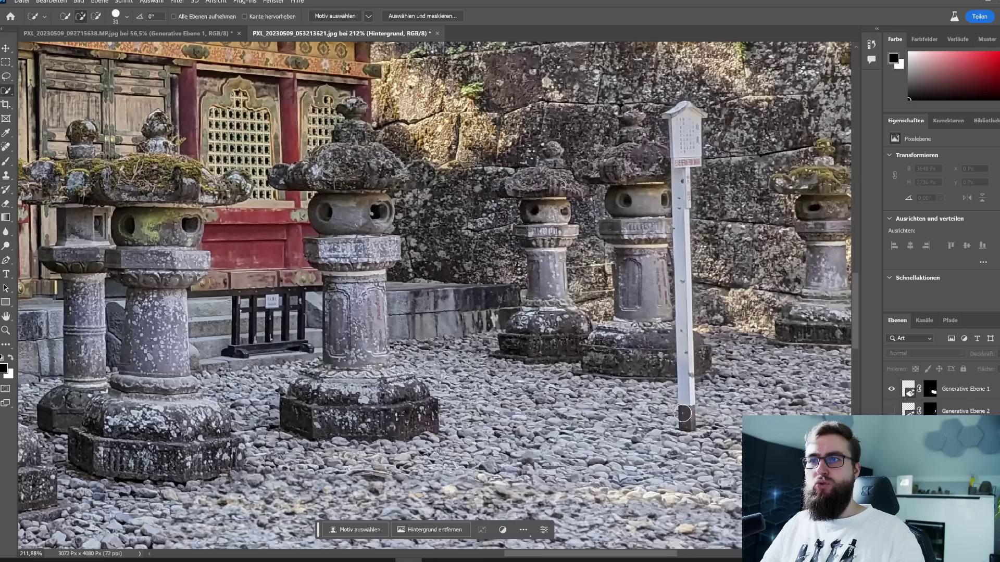
{"action": "left_click_drag", "start_coordinate": [686, 412], "coordinate": [686, 390]}
{"action": "left_click_drag", "start_coordinate": [685, 339], "coordinate": [689, 343]}
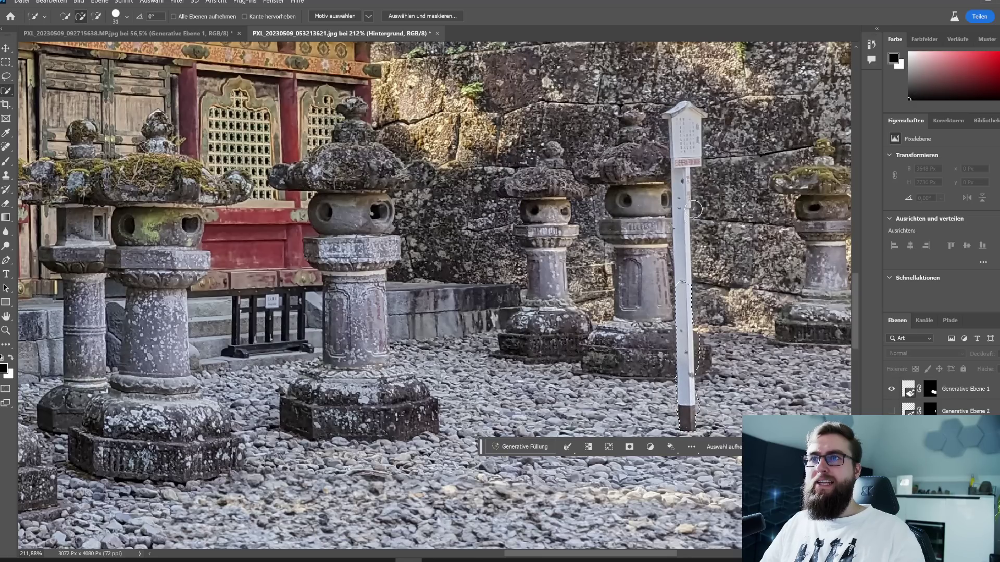
{"action": "key", "text": "ctrl+d"}
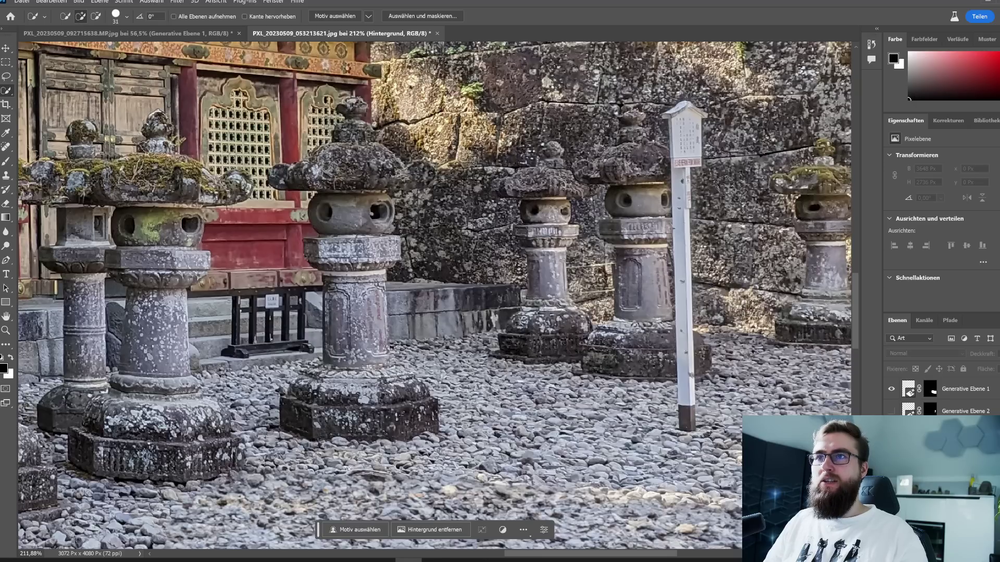
- Reselect the white post top to bottom with a smaller brush and trim excess off its left side
{"action": "key", "text": "bracketleft"}
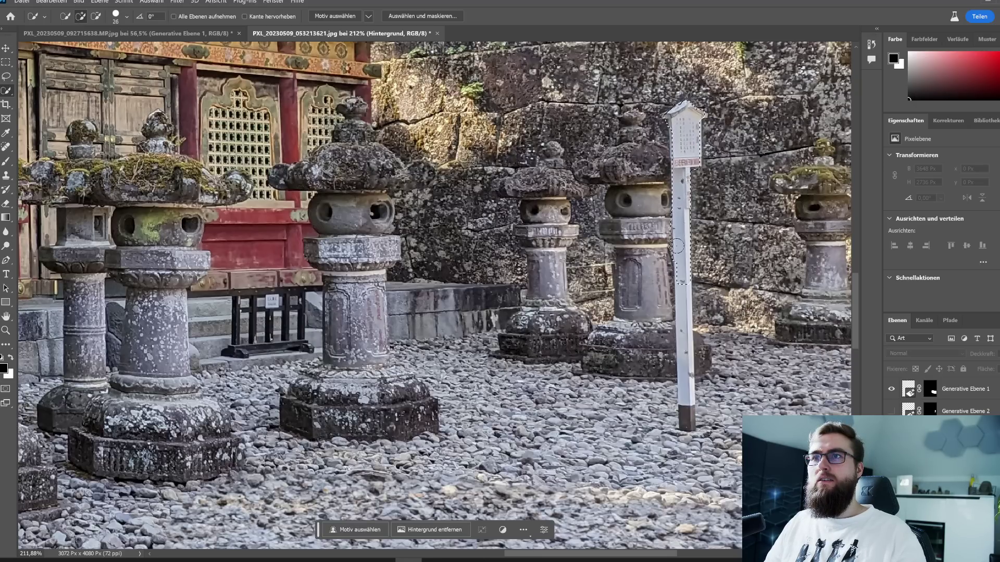
{"action": "left_click_drag", "start_coordinate": [676, 246], "coordinate": [682, 325]}
{"action": "scroll", "coordinate": [690, 415], "scroll_direction": "up", "scroll_amount": 2}
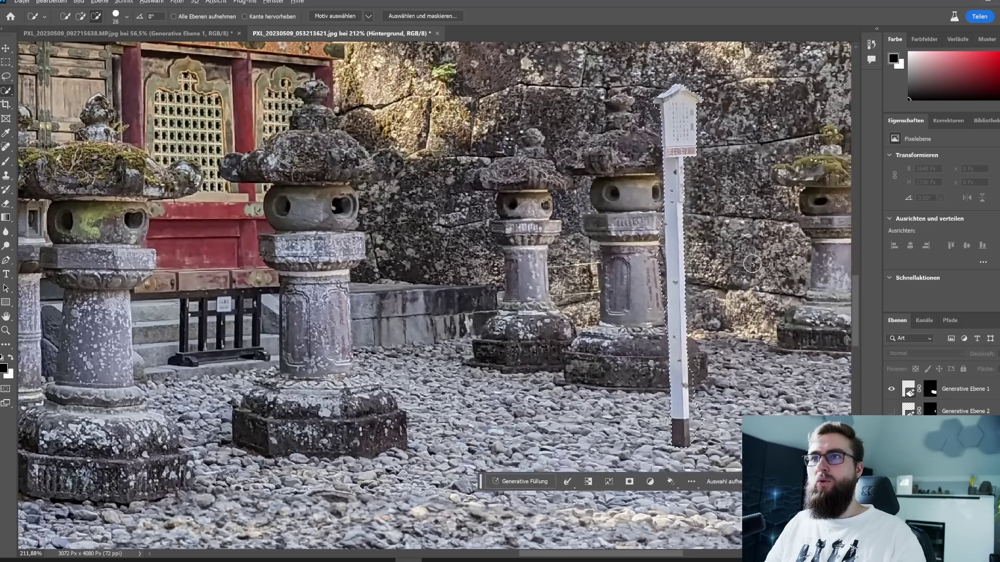
{"action": "scroll", "coordinate": [613, 258], "scroll_direction": "up", "scroll_amount": 2}
{"action": "left_click_drag", "start_coordinate": [613, 259], "coordinate": [606, 207]}
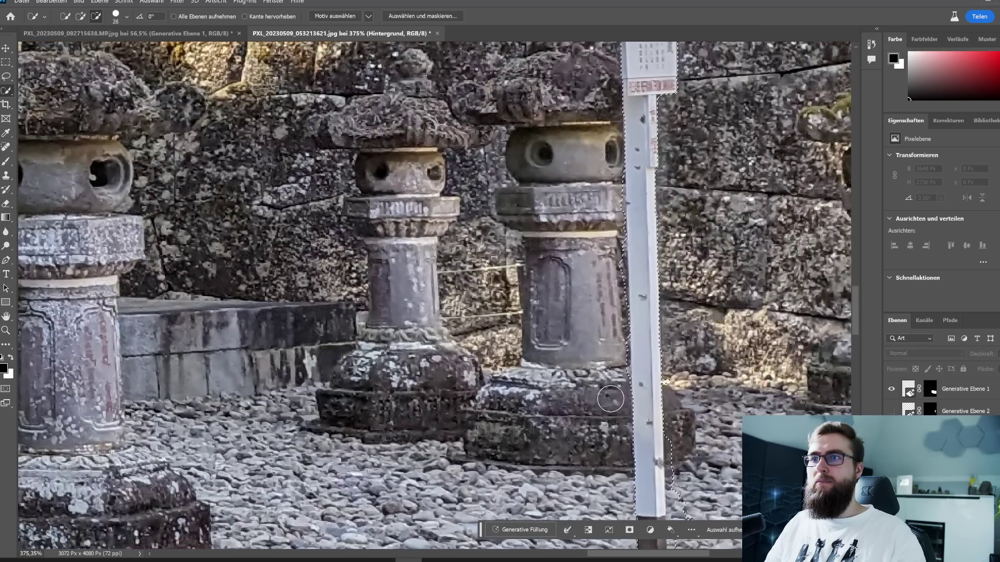
{"action": "scroll", "coordinate": [609, 359], "scroll_direction": "down", "scroll_amount": 3}
{"action": "scroll", "coordinate": [713, 438], "scroll_direction": "down", "scroll_amount": 2}
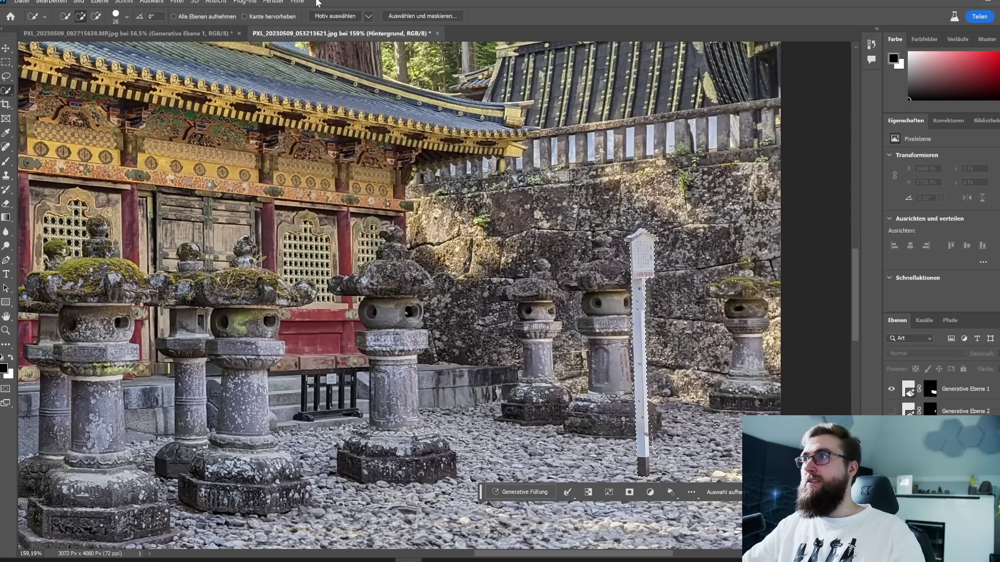
- Invert the selection, show Generative Ebene 2 and target its layer mask with black as painting colour
{"action": "left_click", "coordinate": [151, 1]}
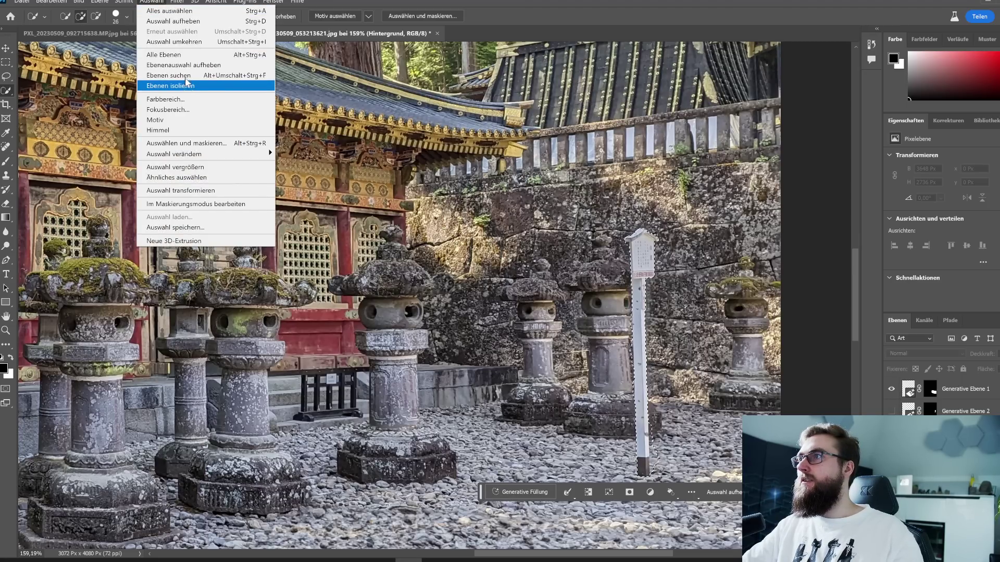
{"action": "left_click", "coordinate": [172, 43]}
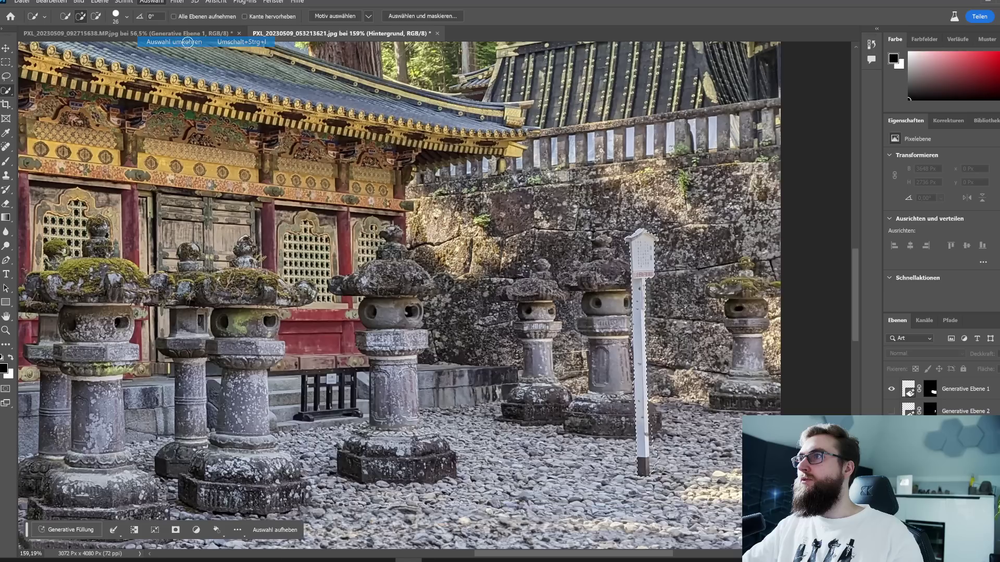
{"action": "left_click", "coordinate": [891, 411]}
{"action": "left_click", "coordinate": [959, 411]}
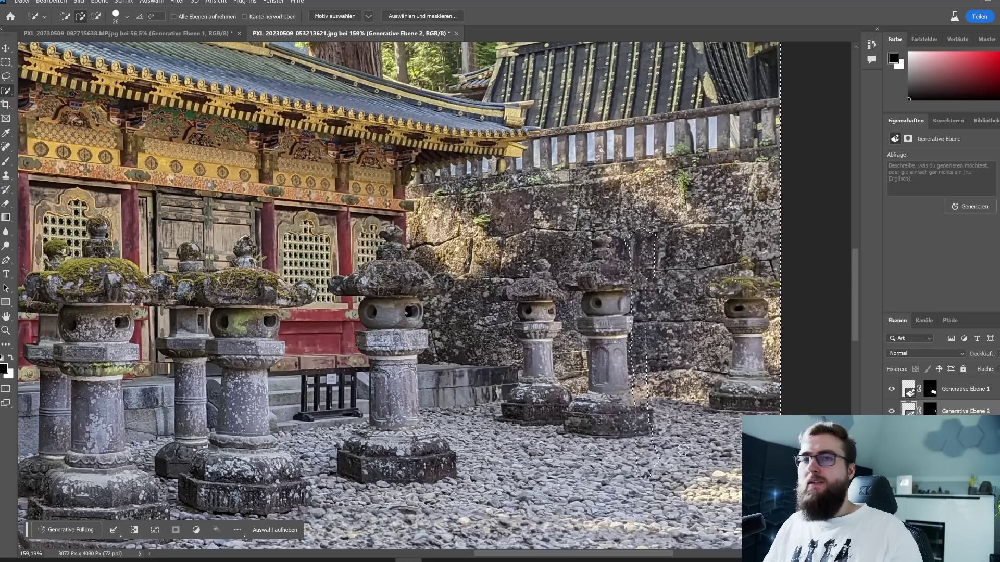
{"action": "left_click", "coordinate": [929, 410]}
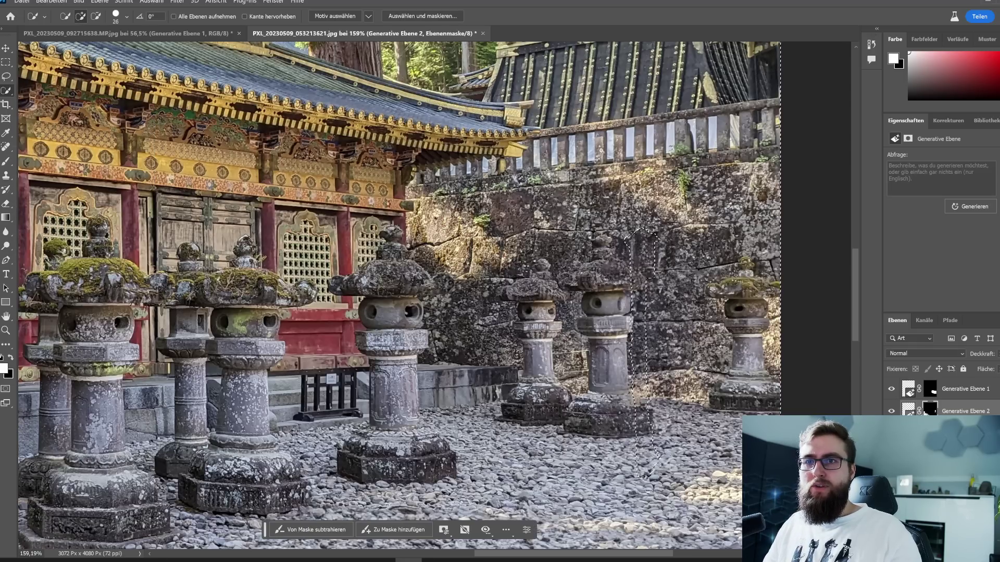
{"action": "left_click", "coordinate": [11, 358]}
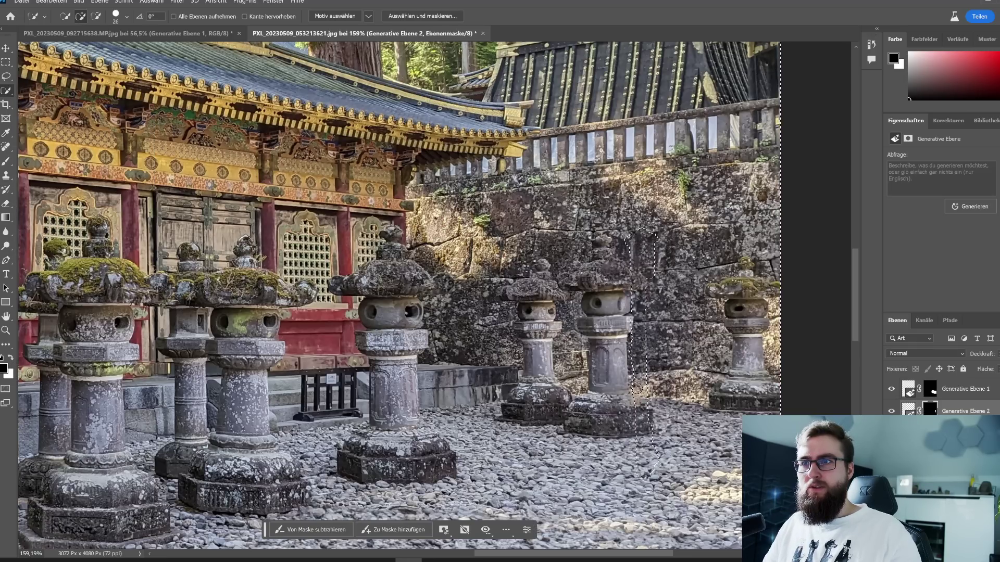
{"action": "key", "text": "ctrl+d"}
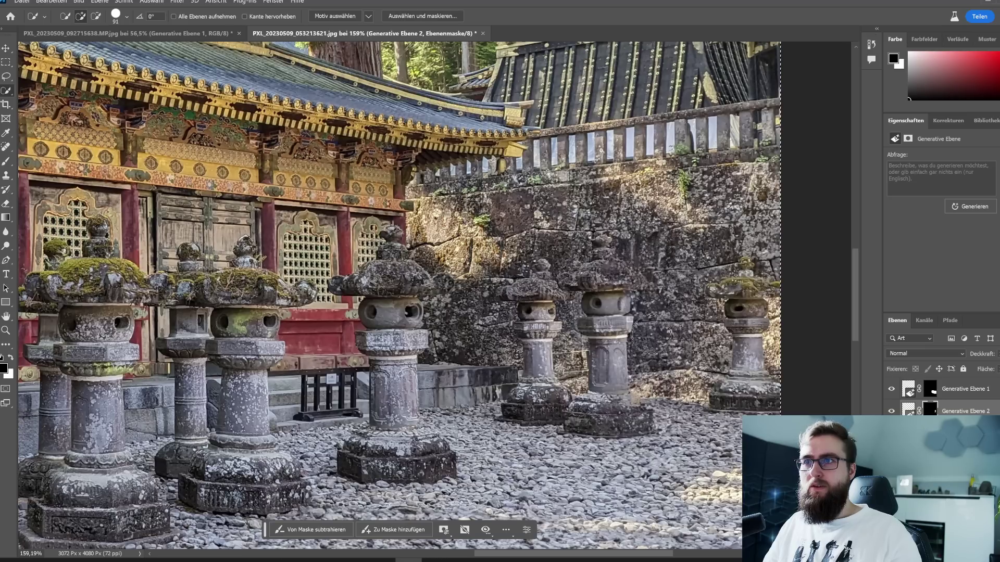
{"action": "left_click", "coordinate": [638, 381]}
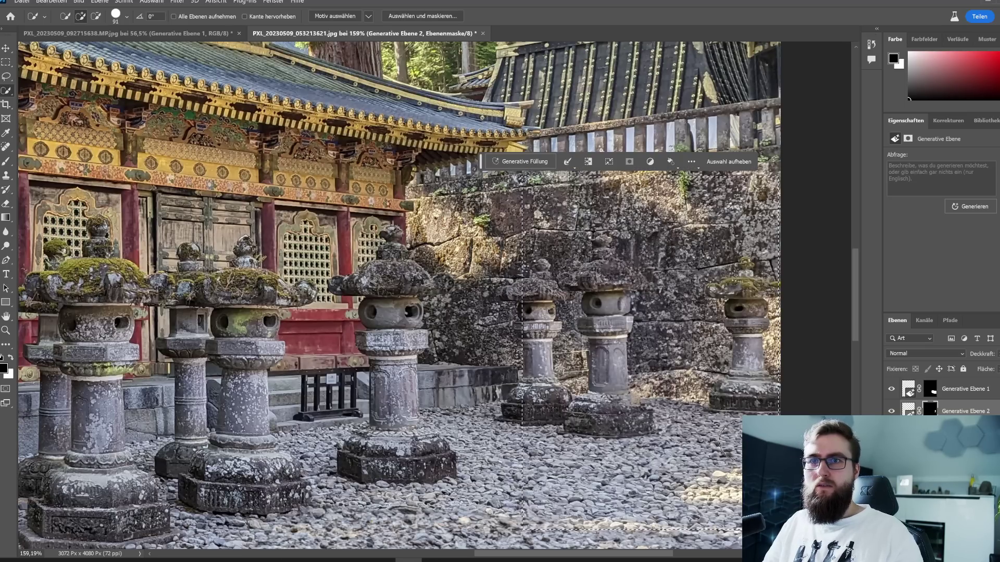
- Paint Generative Ebene 2's mask along the lantern edge with a larger brush, then deselect
{"action": "key", "text": "ctrl+z"}
{"action": "left_click", "coordinate": [6, 161]}
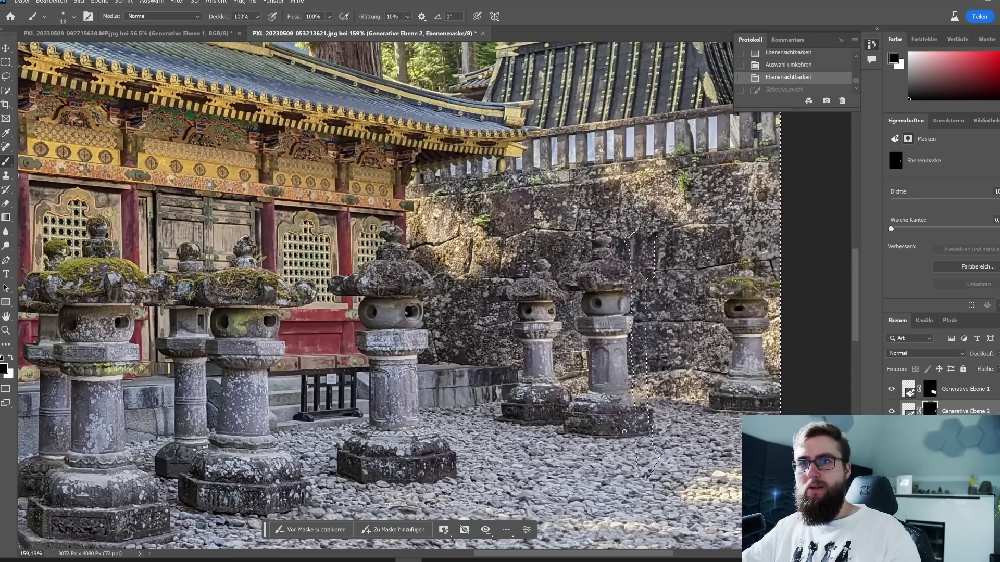
{"action": "key", "text": "]"}
{"action": "key", "text": "]"}
{"action": "key", "text": "]"}
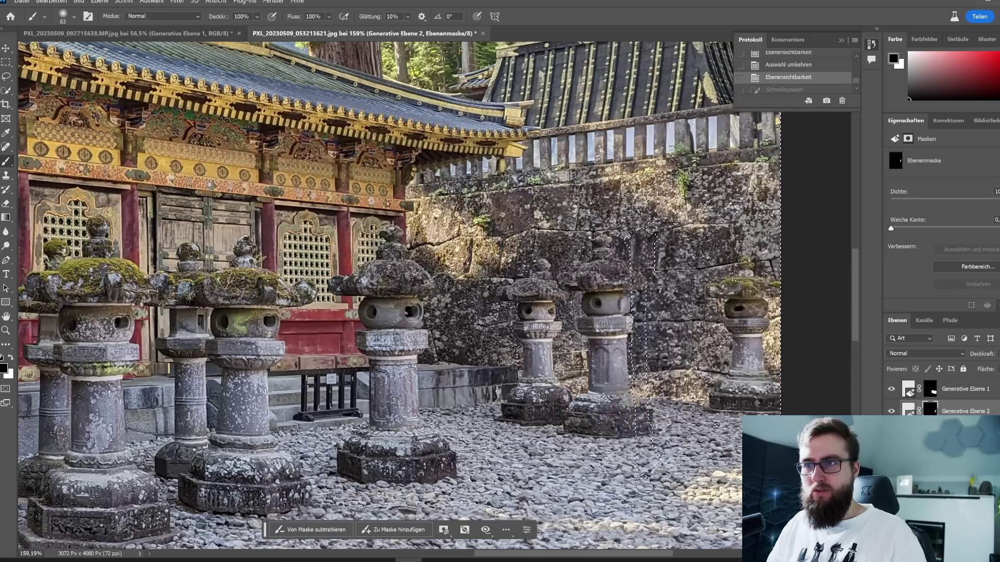
{"action": "left_click_drag", "start_coordinate": [630, 459], "coordinate": [639, 460]}
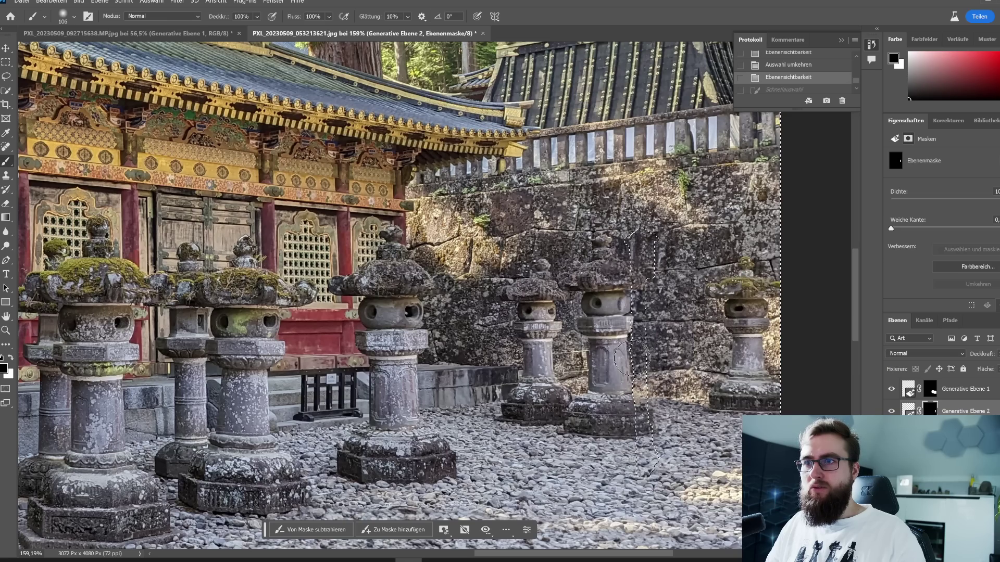
{"action": "left_click_drag", "start_coordinate": [623, 237], "coordinate": [656, 456]}
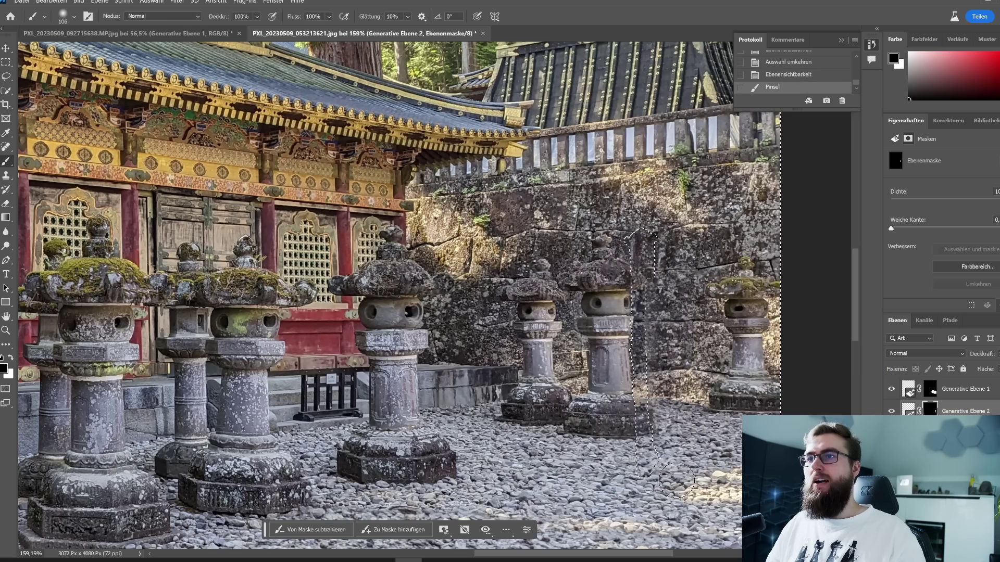
{"action": "key", "text": "ctrl+d"}
{"action": "scroll", "coordinate": [698, 292], "scroll_direction": "up", "scroll_amount": 2}
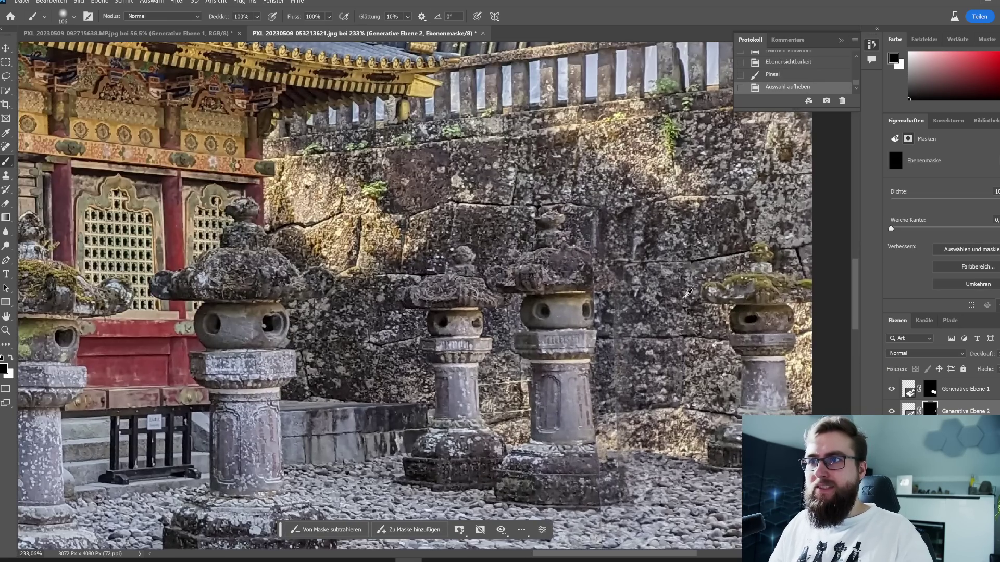
{"action": "scroll", "coordinate": [687, 291], "scroll_direction": "up", "scroll_amount": 2}
{"action": "scroll", "coordinate": [618, 299], "scroll_direction": "down", "scroll_amount": 1}
{"action": "scroll", "coordinate": [618, 312], "scroll_direction": "down", "scroll_amount": 2}
{"action": "scroll", "coordinate": [617, 387], "scroll_direction": "up", "scroll_amount": 4}
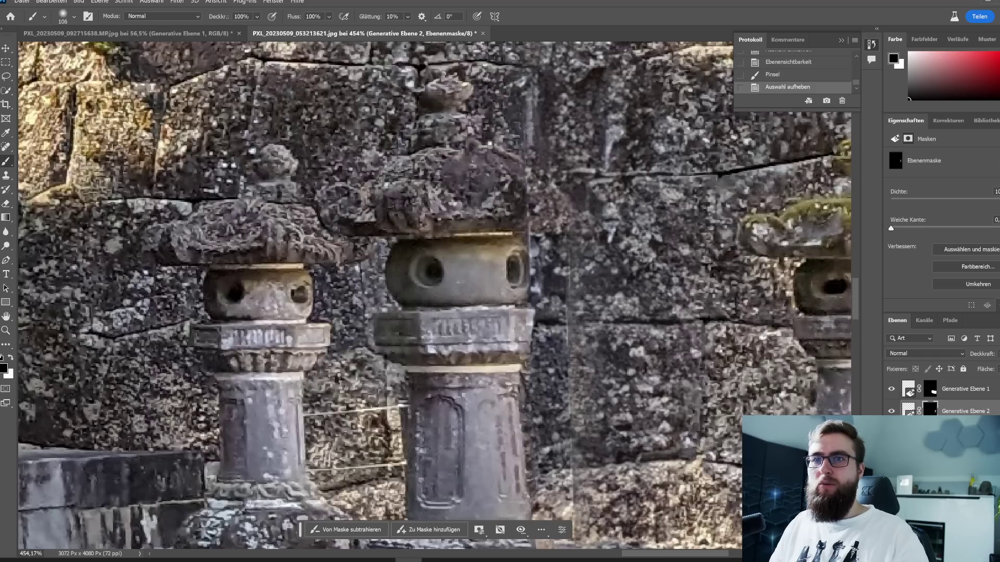
- Select the Generative Ebene 2 layer and bring up its layer context menu
{"action": "key", "text": "alt+comma"}
{"action": "left_click", "coordinate": [963, 400]}
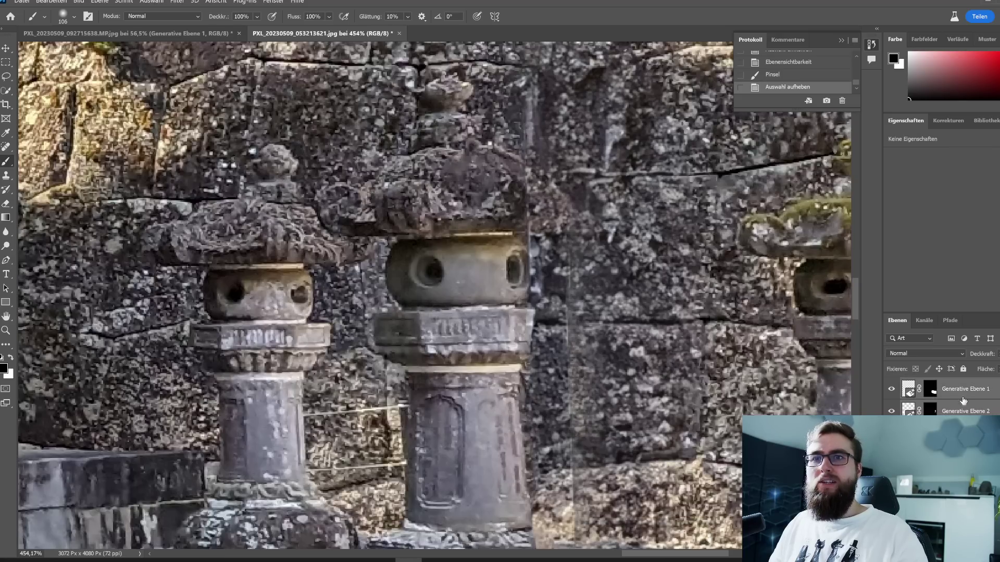
{"action": "right_click", "coordinate": [963, 414]}
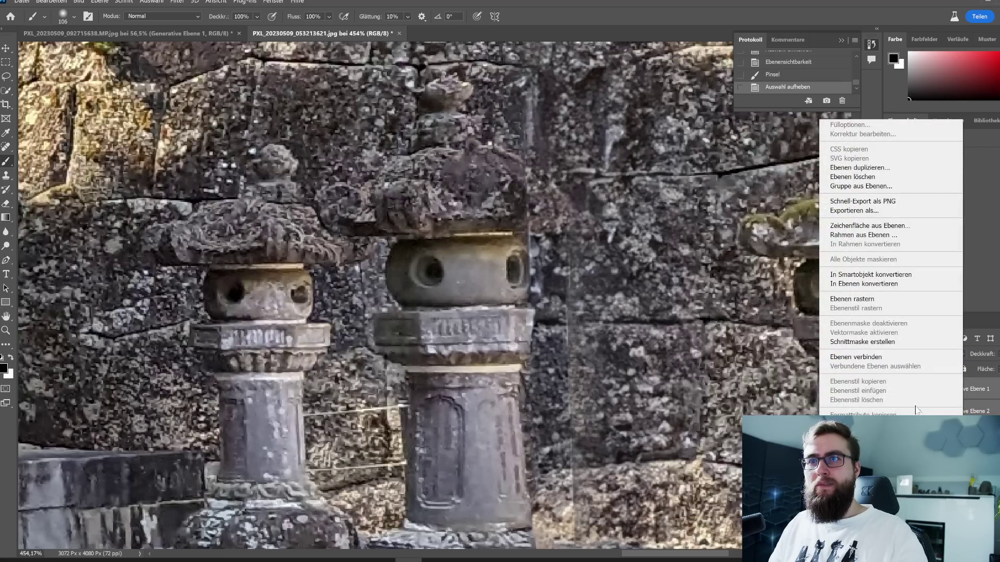
{"action": "left_click", "coordinate": [969, 411]}
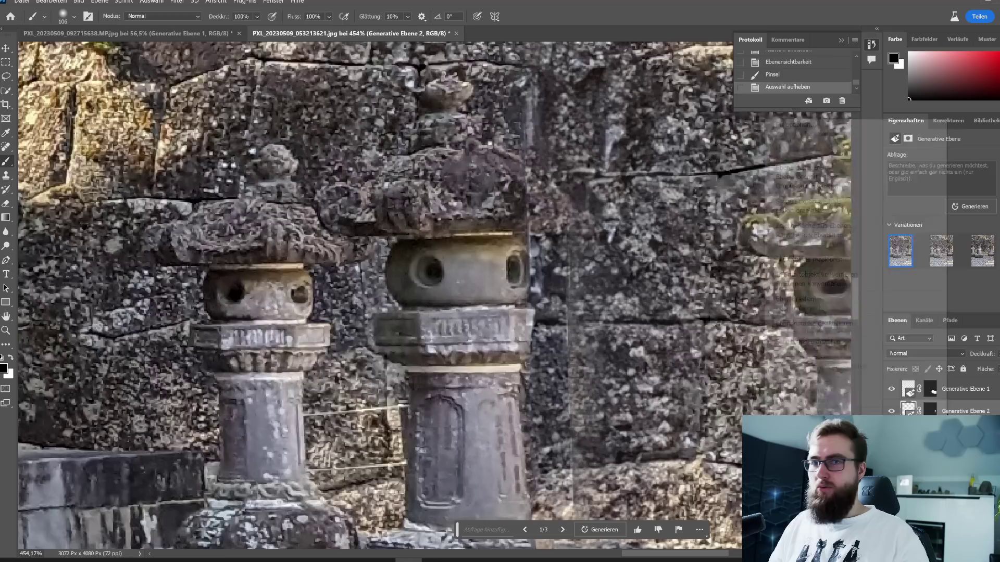
- Merge Generative Ebene 2 and then Generative Ebene 1 down into Hintergrund
{"action": "right_click", "coordinate": [947, 412]}
{"action": "left_click", "coordinate": [812, 463]}
{"action": "right_click", "coordinate": [970, 389]}
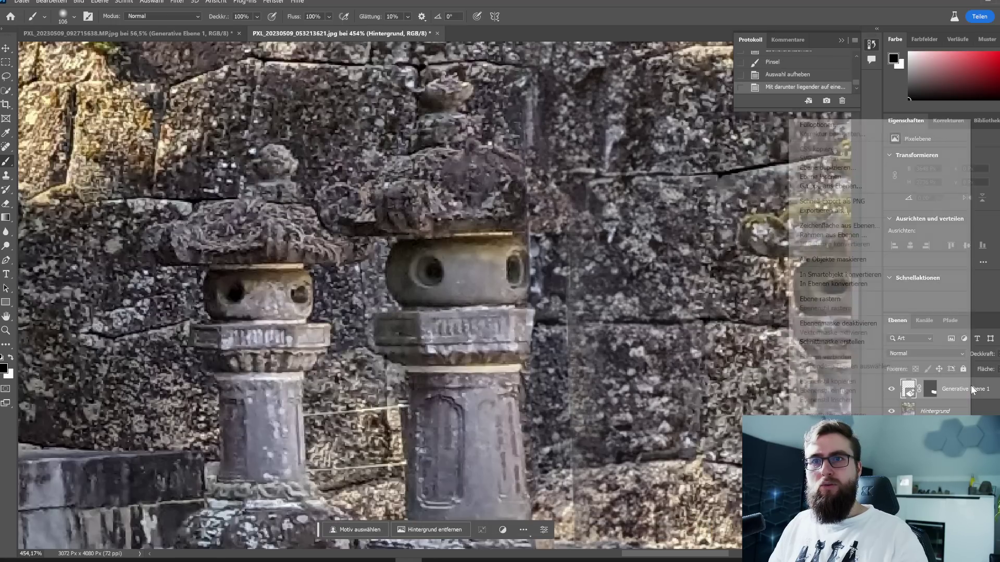
{"action": "left_click", "coordinate": [822, 460]}
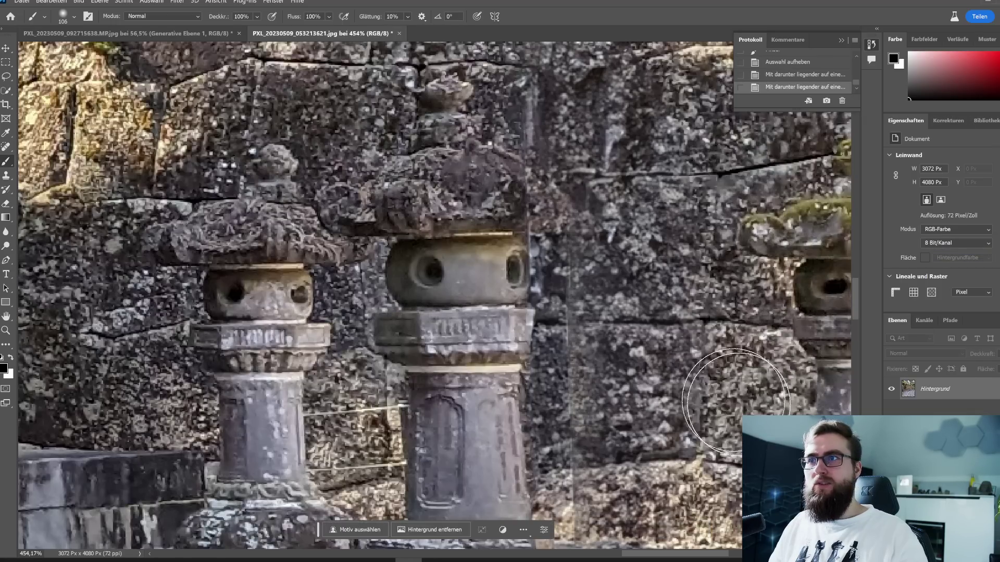
- Lasso the wall gap beside the central lantern's top, fill it without a prompt, and toggle to compare
{"action": "left_click", "coordinate": [7, 77]}
{"action": "left_click_drag", "start_coordinate": [518, 152], "coordinate": [524, 165]}
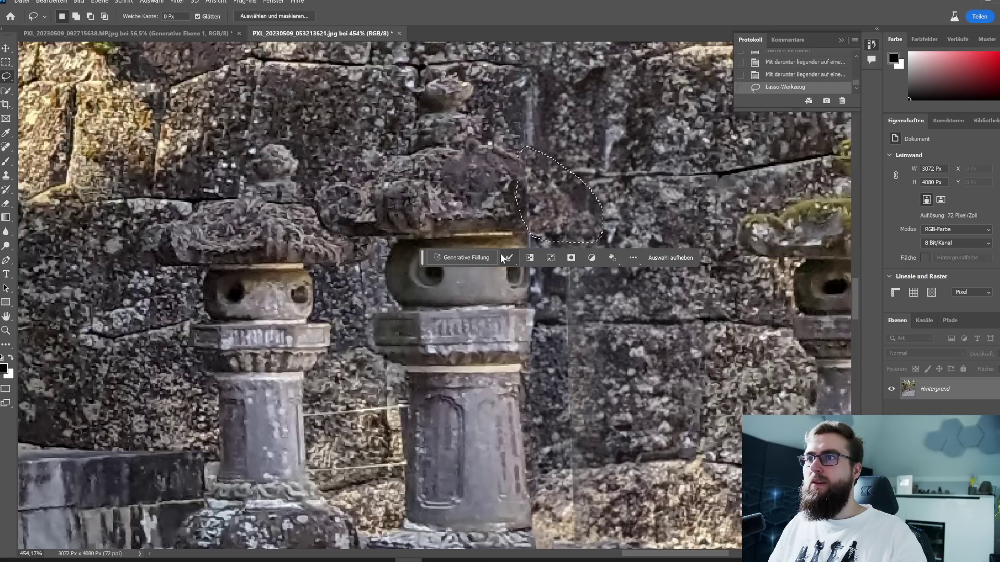
{"action": "left_click", "coordinate": [466, 258]}
{"action": "left_click", "coordinate": [611, 258]}
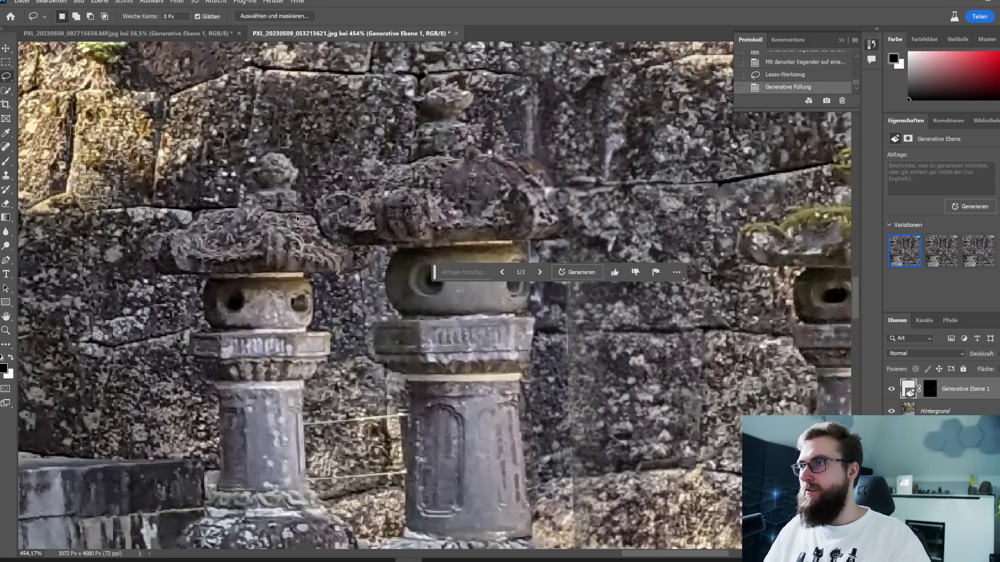
{"action": "scroll", "coordinate": [626, 369], "scroll_direction": "down", "scroll_amount": 5}
{"action": "scroll", "coordinate": [627, 368], "scroll_direction": "down", "scroll_amount": 3}
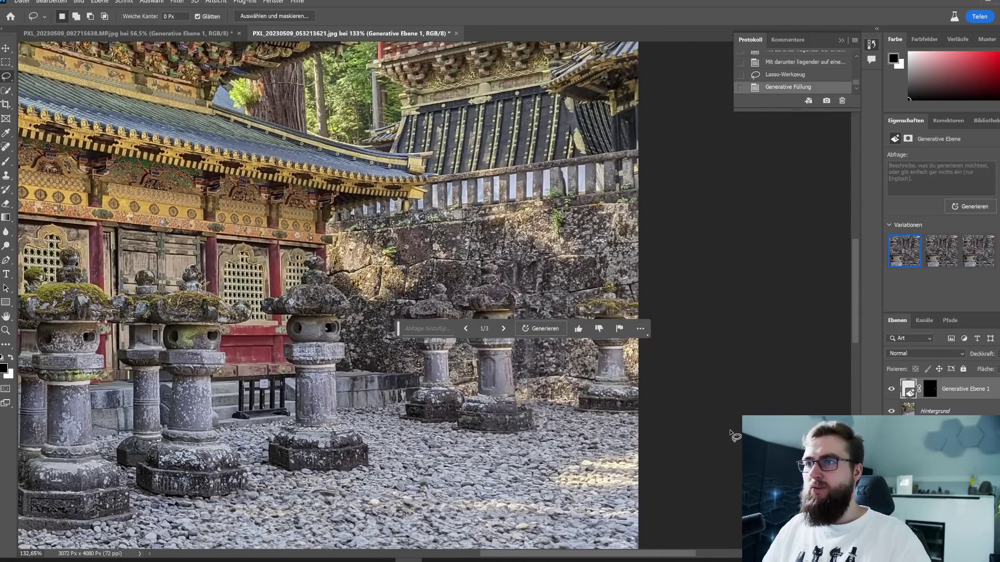
{"action": "scroll", "coordinate": [552, 437], "scroll_direction": "down", "scroll_amount": 2}
{"action": "scroll", "coordinate": [549, 437], "scroll_direction": "down", "scroll_amount": 1}
{"action": "scroll", "coordinate": [555, 443], "scroll_direction": "down", "scroll_amount": 2}
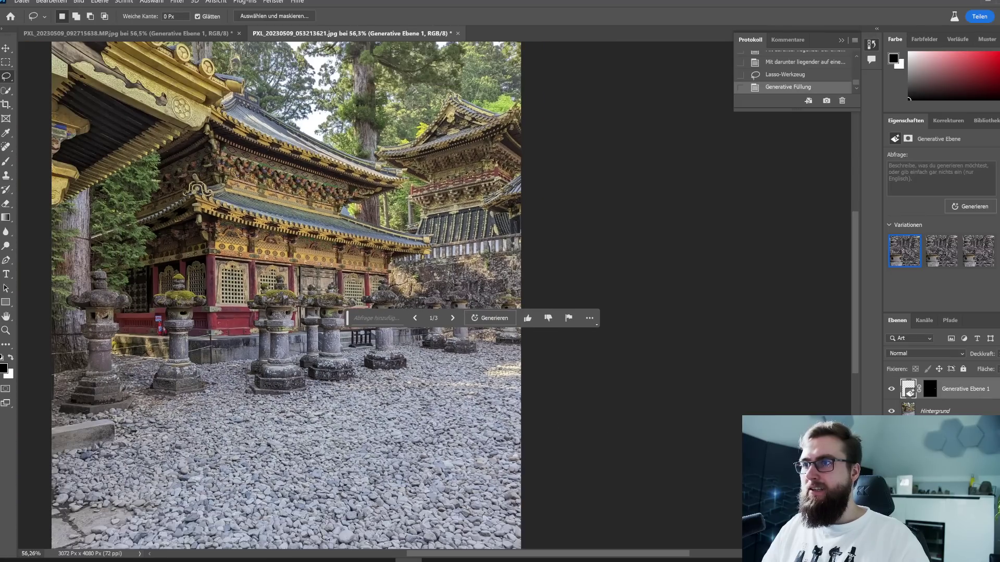
{"action": "left_click", "coordinate": [892, 390]}
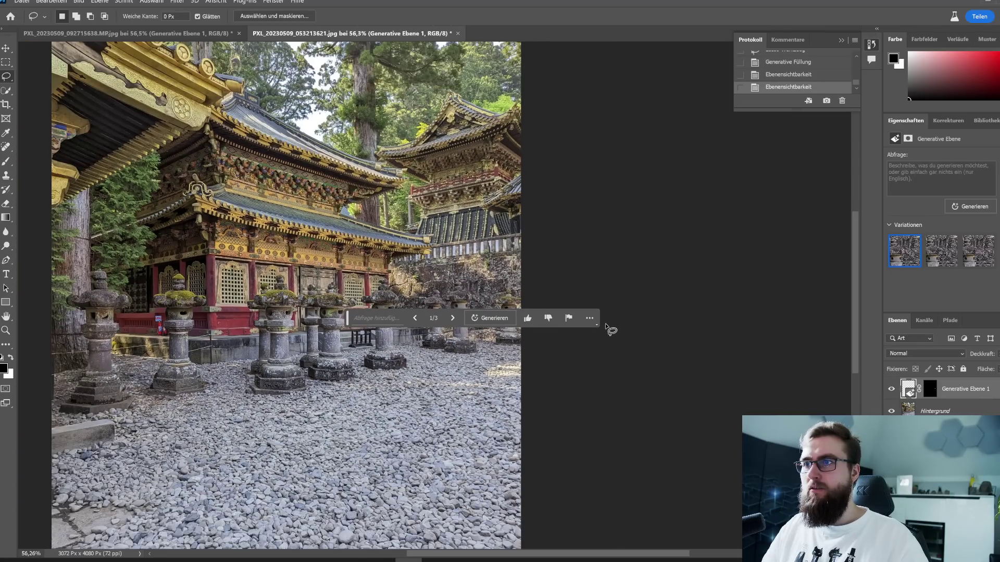
{"action": "left_click", "coordinate": [6, 48]}
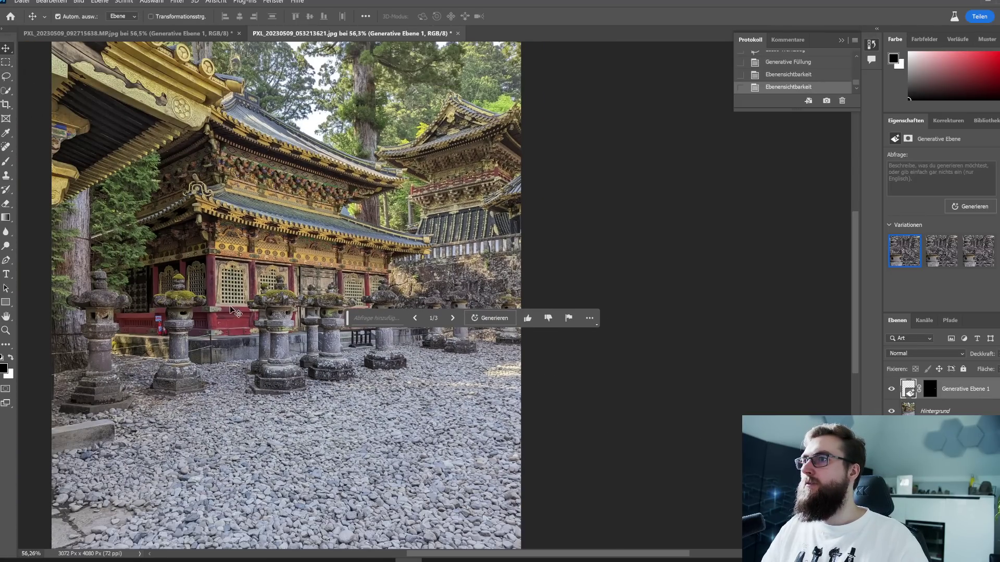
{"action": "left_click", "coordinate": [307, 396]}
{"action": "scroll", "coordinate": [675, 406], "scroll_direction": "down", "scroll_amount": 1}
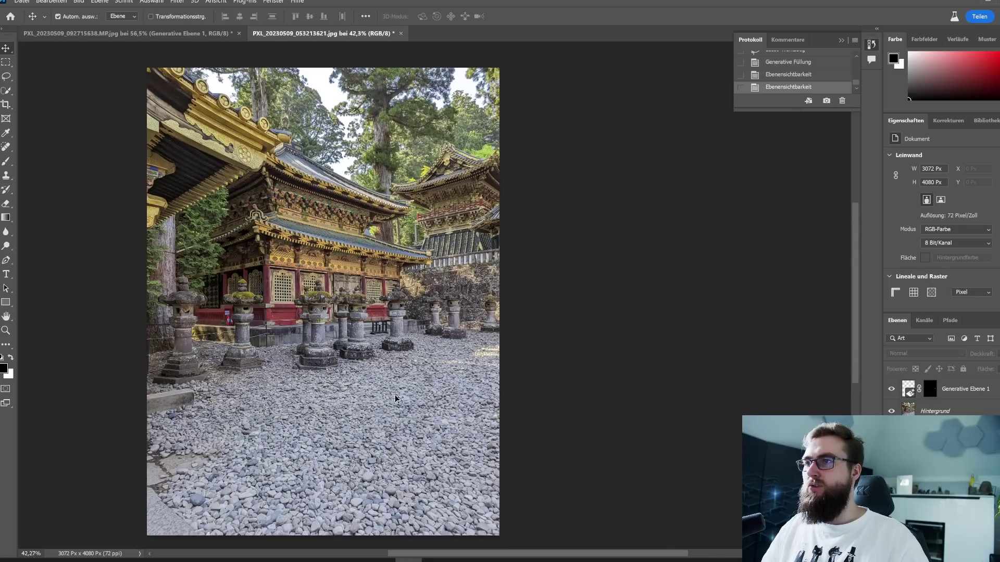
{"action": "scroll", "coordinate": [341, 388], "scroll_direction": "up", "scroll_amount": 1}
{"action": "scroll", "coordinate": [510, 287], "scroll_direction": "up", "scroll_amount": 2}
{"action": "scroll", "coordinate": [505, 275], "scroll_direction": "up", "scroll_amount": 2}
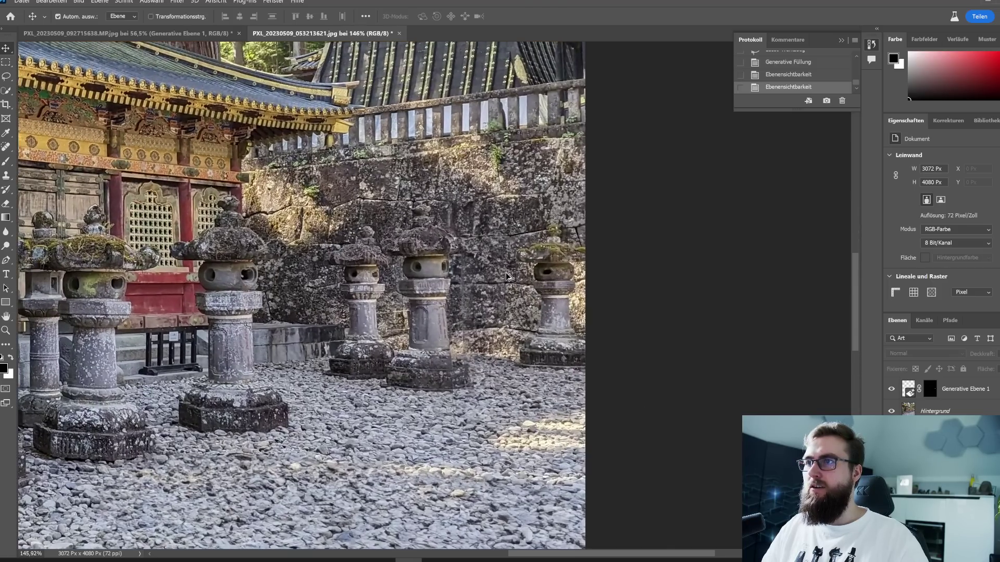
{"action": "scroll", "coordinate": [506, 275], "scroll_direction": "up", "scroll_amount": 2}
{"action": "scroll", "coordinate": [540, 332], "scroll_direction": "up", "scroll_amount": 1}
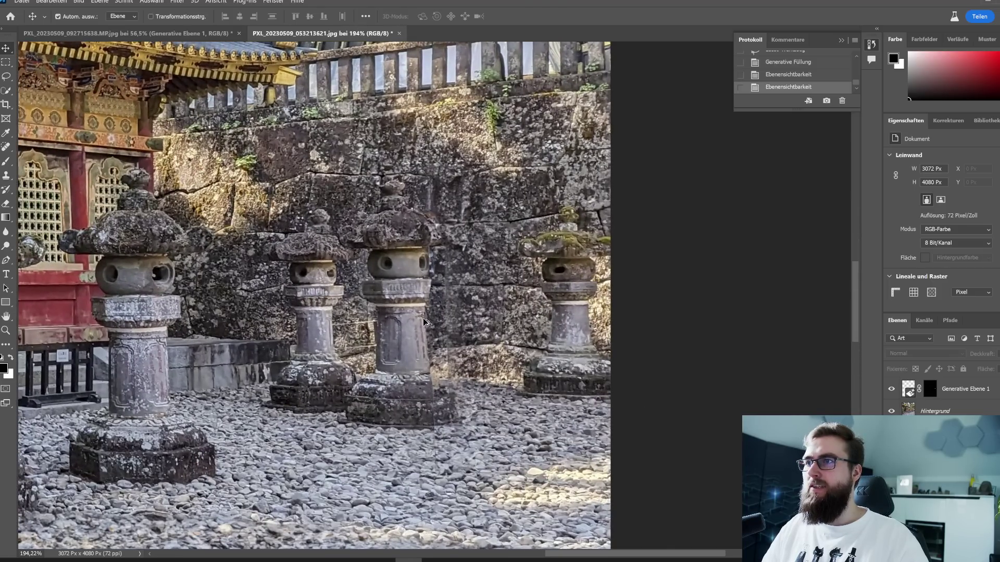
{"action": "scroll", "coordinate": [426, 323], "scroll_direction": "up", "scroll_amount": 2}
{"action": "scroll", "coordinate": [432, 195], "scroll_direction": "up", "scroll_amount": 3}
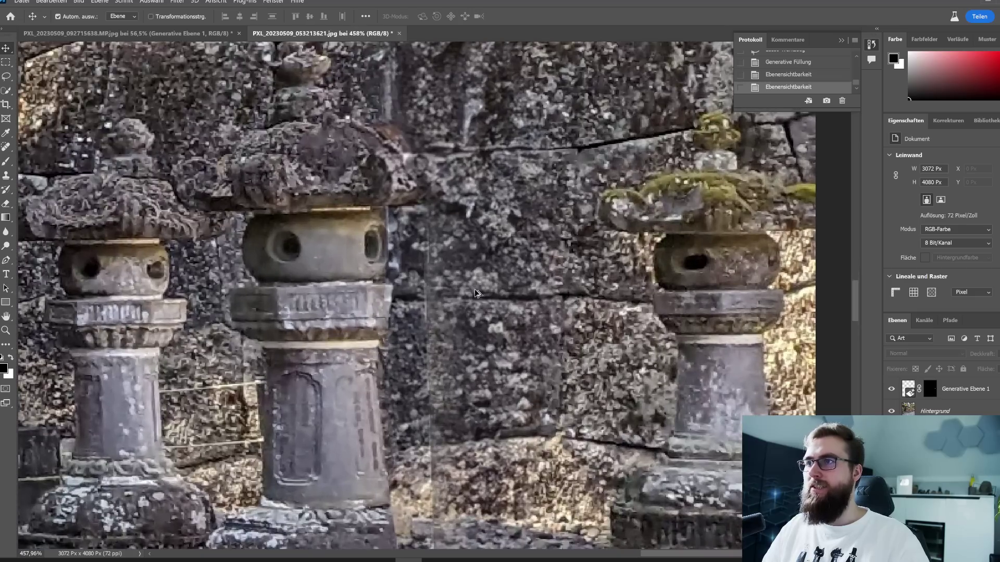
{"action": "scroll", "coordinate": [468, 302], "scroll_direction": "down", "scroll_amount": 3}
{"action": "scroll", "coordinate": [448, 339], "scroll_direction": "down", "scroll_amount": 1}
{"action": "scroll", "coordinate": [417, 396], "scroll_direction": "up", "scroll_amount": 3}
{"action": "scroll", "coordinate": [385, 457], "scroll_direction": "up", "scroll_amount": 2}
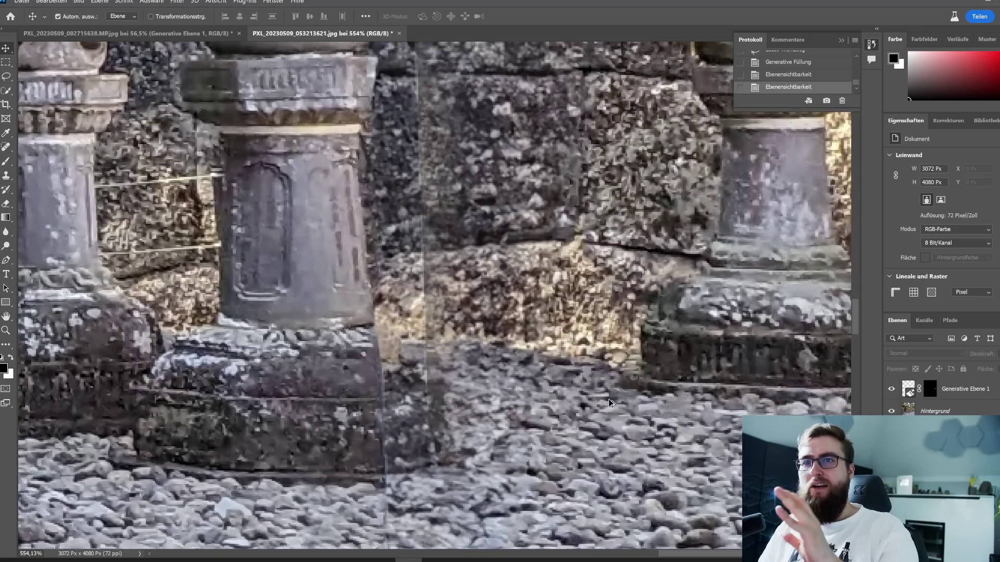
{"action": "scroll", "coordinate": [604, 398], "scroll_direction": "down", "scroll_amount": 3}
{"action": "scroll", "coordinate": [594, 388], "scroll_direction": "down", "scroll_amount": 2}
{"action": "scroll", "coordinate": [580, 376], "scroll_direction": "down", "scroll_amount": 1}
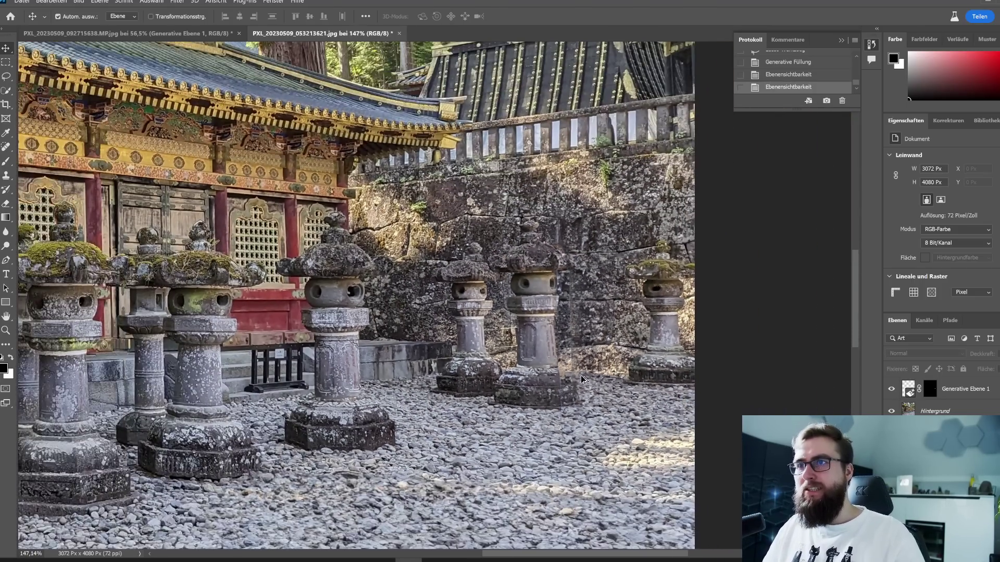
{"action": "scroll", "coordinate": [565, 341], "scroll_direction": "down", "scroll_amount": 1}
{"action": "scroll", "coordinate": [490, 341], "scroll_direction": "down", "scroll_amount": 1}
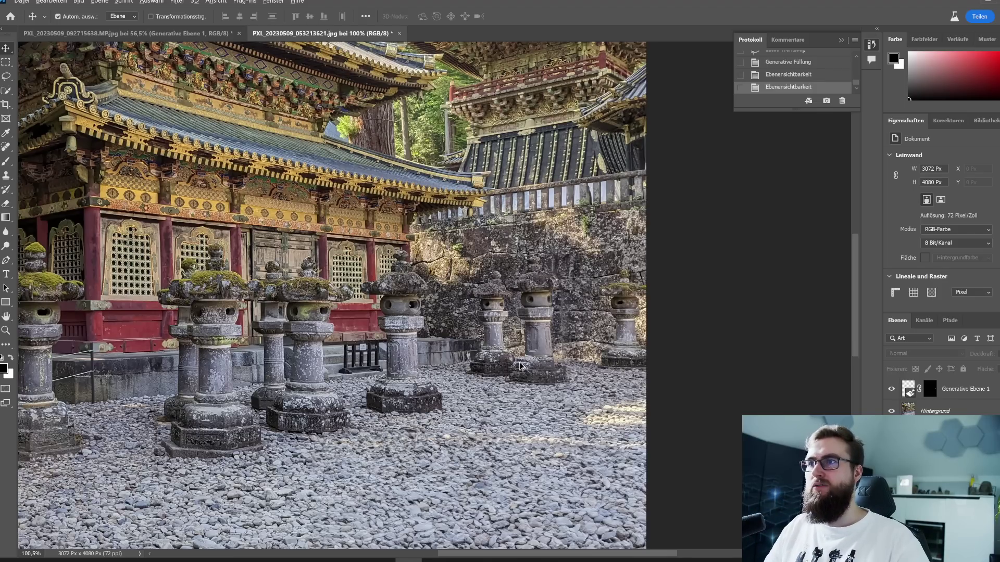
{"action": "scroll", "coordinate": [646, 359], "scroll_direction": "down", "scroll_amount": 2}
{"action": "scroll", "coordinate": [646, 359], "scroll_direction": "down", "scroll_amount": 2}
{"action": "scroll", "coordinate": [643, 367], "scroll_direction": "down", "scroll_amount": 2}
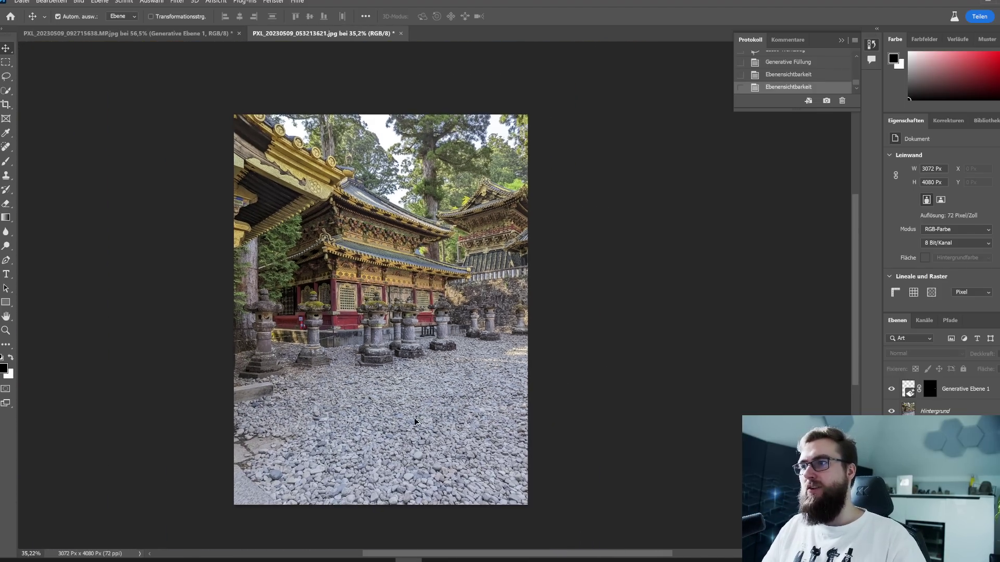
{"action": "scroll", "coordinate": [414, 417], "scroll_direction": "up", "scroll_amount": 1}
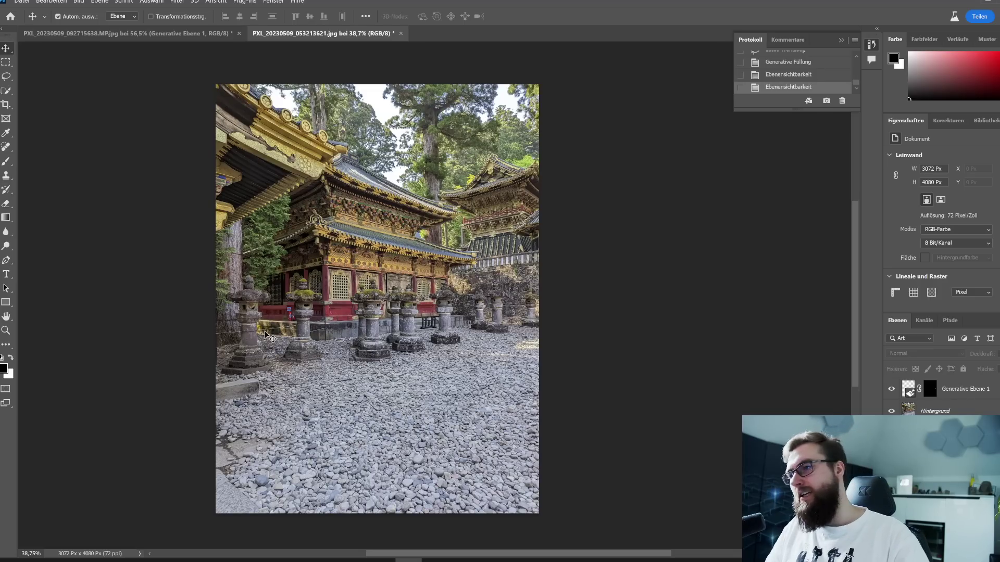
- On the Hintergrund layer, lasso an area along the photo's left edge
{"action": "left_click", "coordinate": [928, 411]}
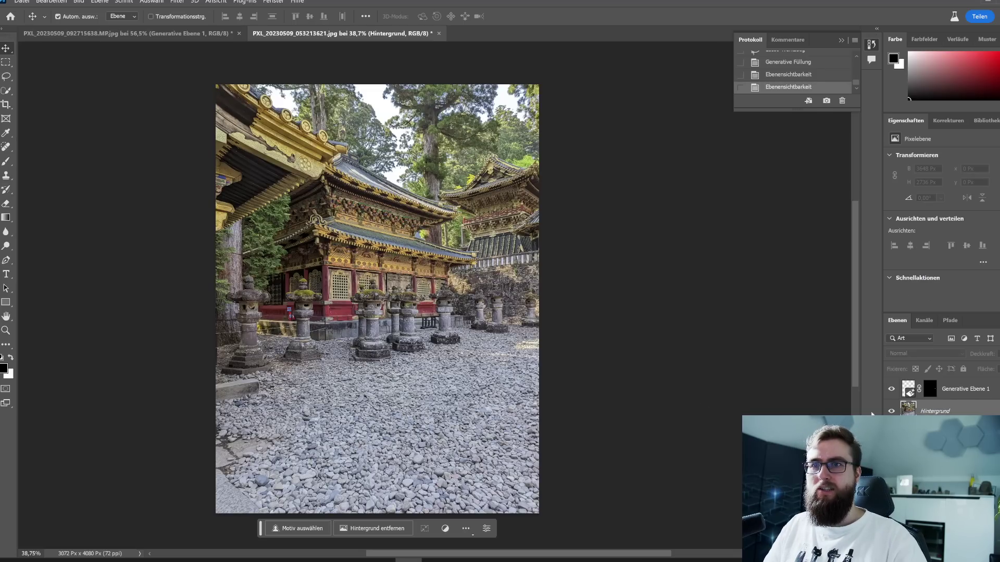
{"action": "left_click", "coordinate": [8, 75]}
{"action": "scroll", "coordinate": [241, 456], "scroll_direction": "up", "scroll_amount": 1}
{"action": "scroll", "coordinate": [218, 432], "scroll_direction": "up", "scroll_amount": 1}
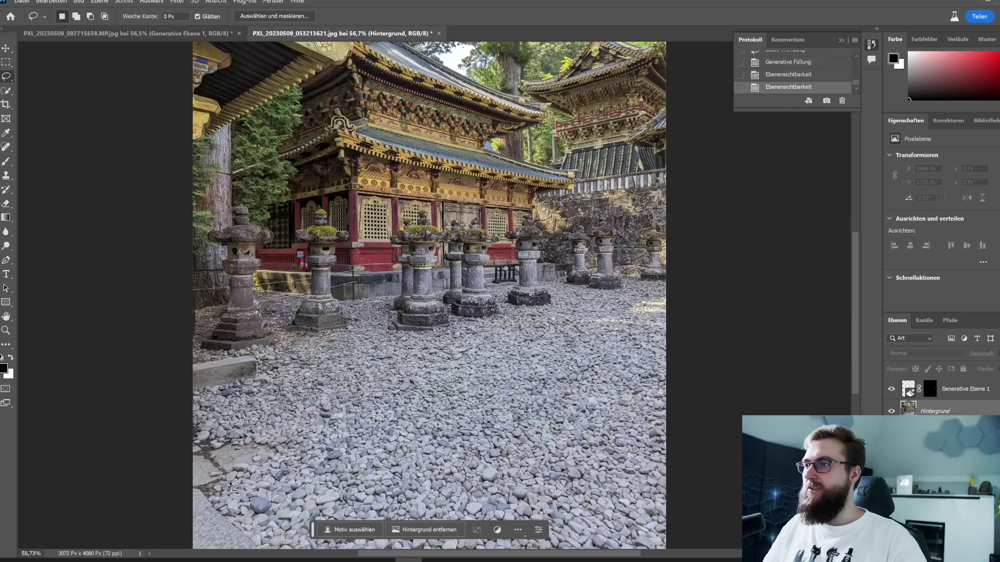
{"action": "scroll", "coordinate": [177, 398], "scroll_direction": "up", "scroll_amount": 1}
{"action": "left_click_drag", "start_coordinate": [172, 371], "coordinate": [310, 415]}
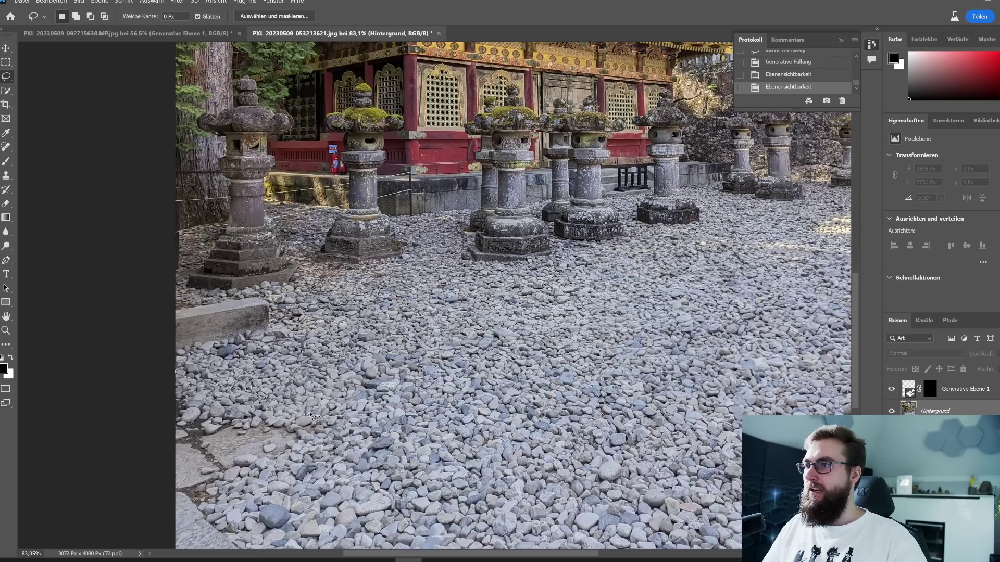
{"action": "mouse_move", "coordinate": [163, 460]}
{"action": "left_mouse_down"}
{"action": "mouse_move", "coordinate": [148, 375]}
{"action": "mouse_move", "coordinate": [148, 402]}
{"action": "left_mouse_up"}
{"action": "scroll", "coordinate": [147, 402], "scroll_direction": "down", "scroll_amount": 2}
- Start a Generative Fill on the left-edge selection, then cancel it
{"action": "left_click", "coordinate": [291, 473]}
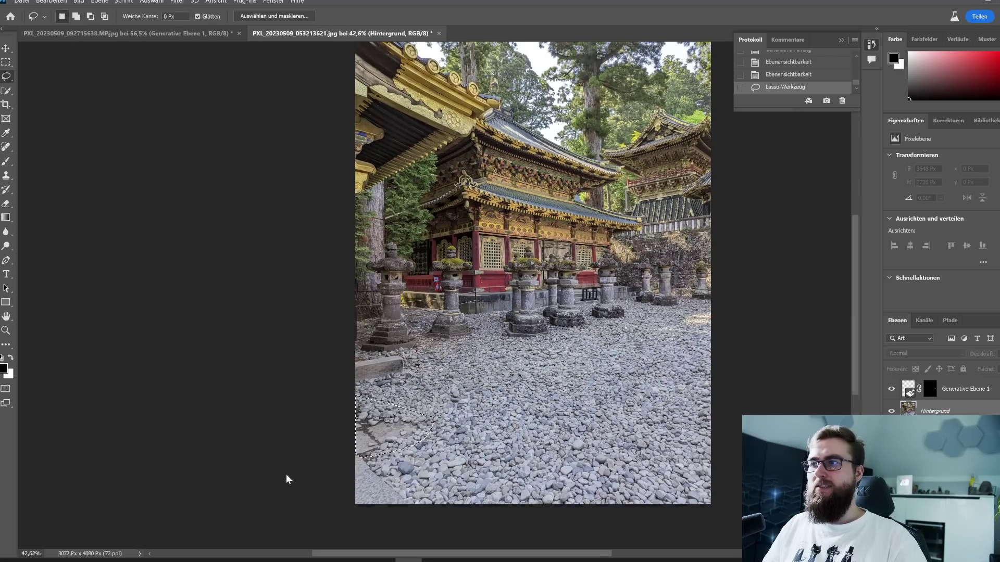
{"action": "left_click", "coordinate": [456, 473]}
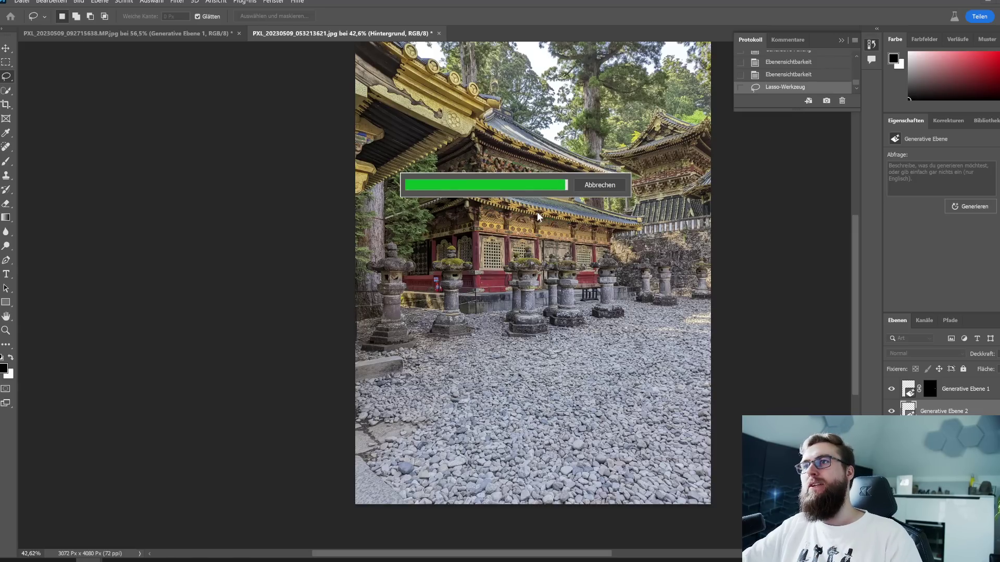
{"action": "left_click", "coordinate": [601, 186]}
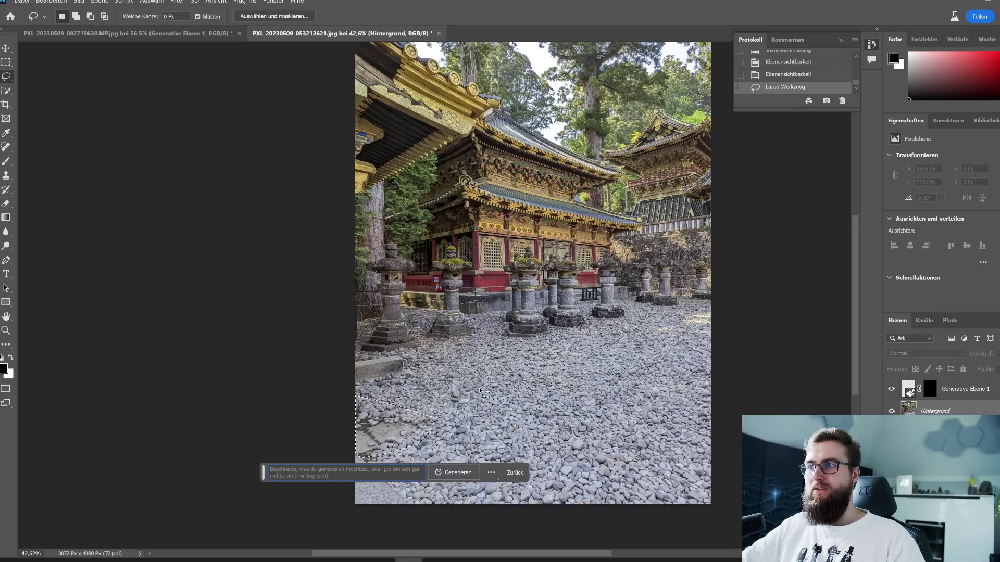
- Regenerate the gravel fill, compare its three variations and keep variation 2
{"action": "left_click", "coordinate": [451, 474]}
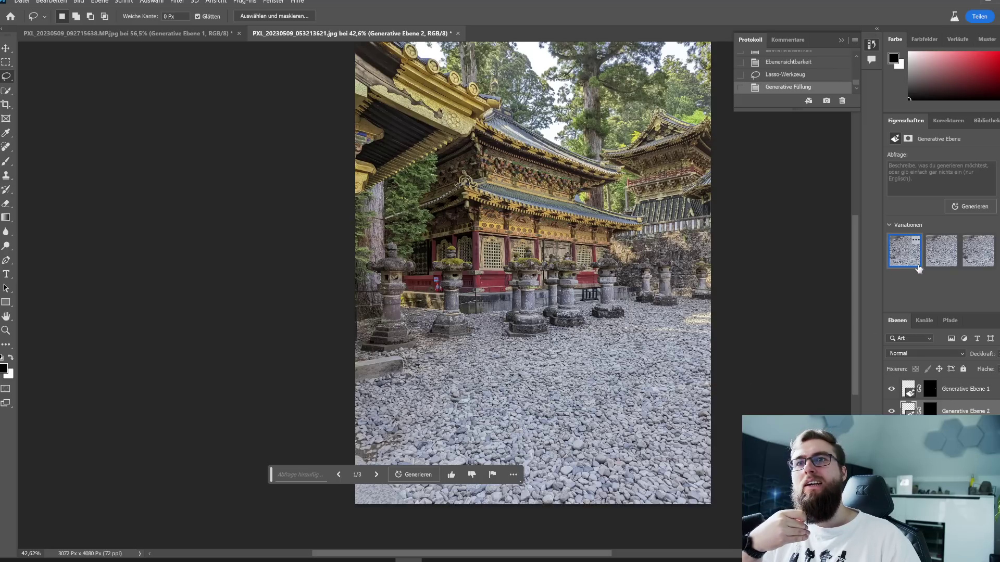
{"action": "left_click", "coordinate": [935, 256]}
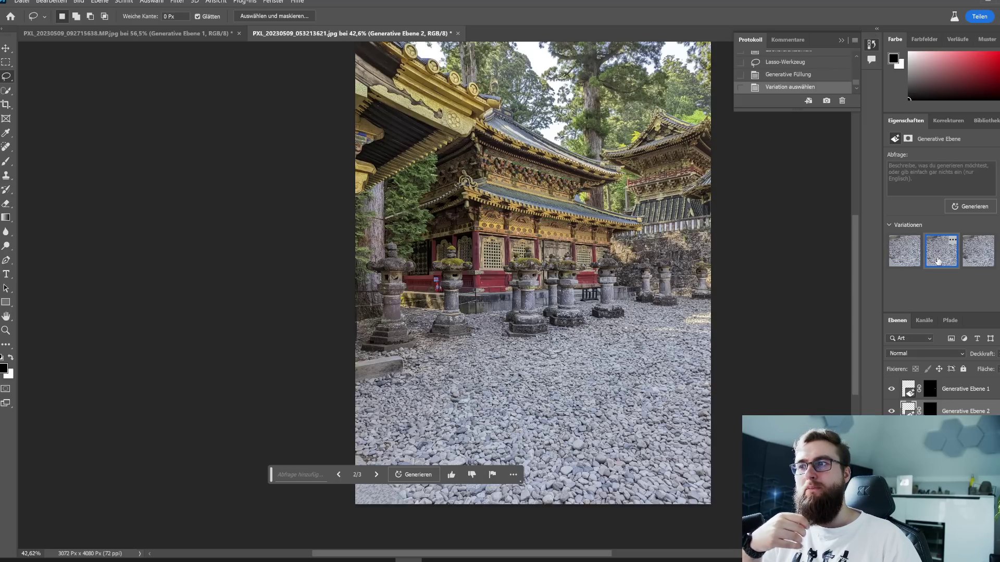
{"action": "left_click", "coordinate": [897, 266]}
{"action": "mouse_move", "coordinate": [941, 251]}
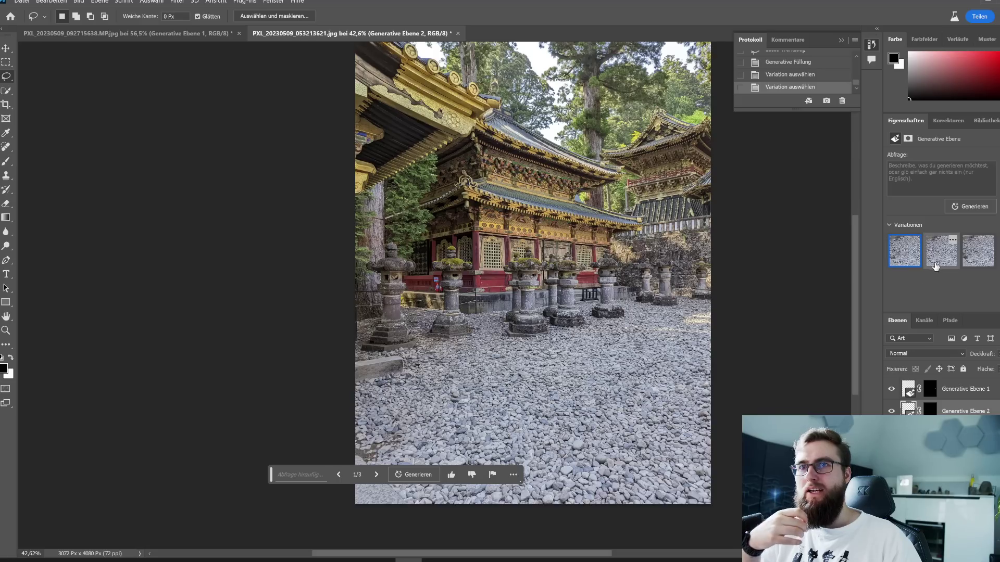
{"action": "left_click", "coordinate": [938, 260]}
{"action": "left_click", "coordinate": [977, 262]}
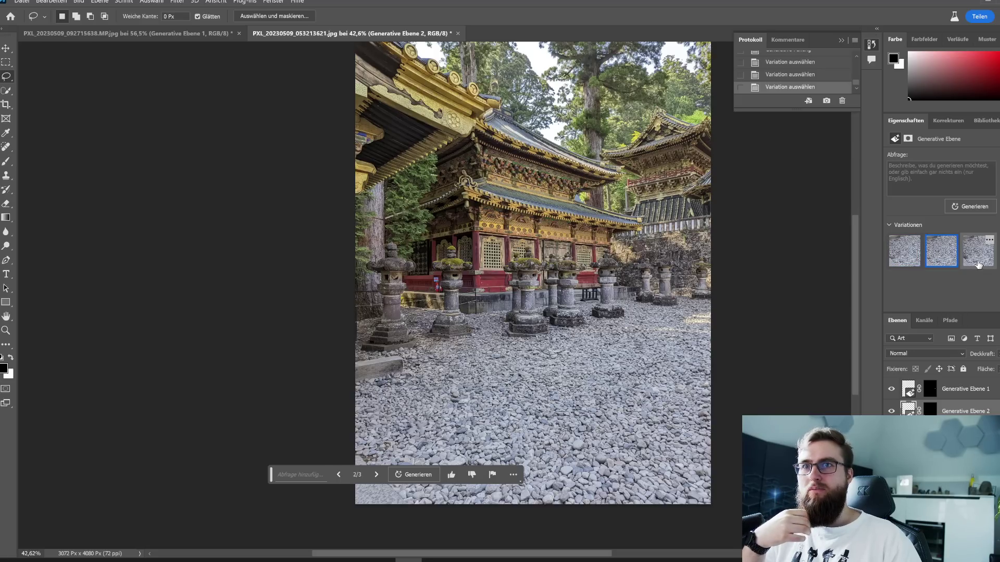
{"action": "left_click", "coordinate": [939, 266]}
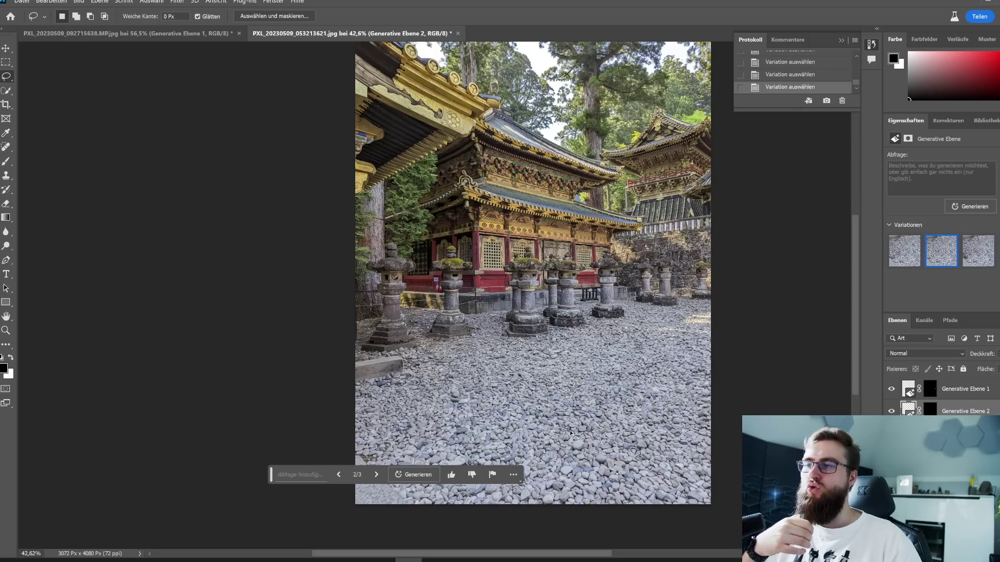
- Deselect the layer and toggle Generative Ebene 2's visibility to compare before and after
{"action": "left_click", "coordinate": [6, 48]}
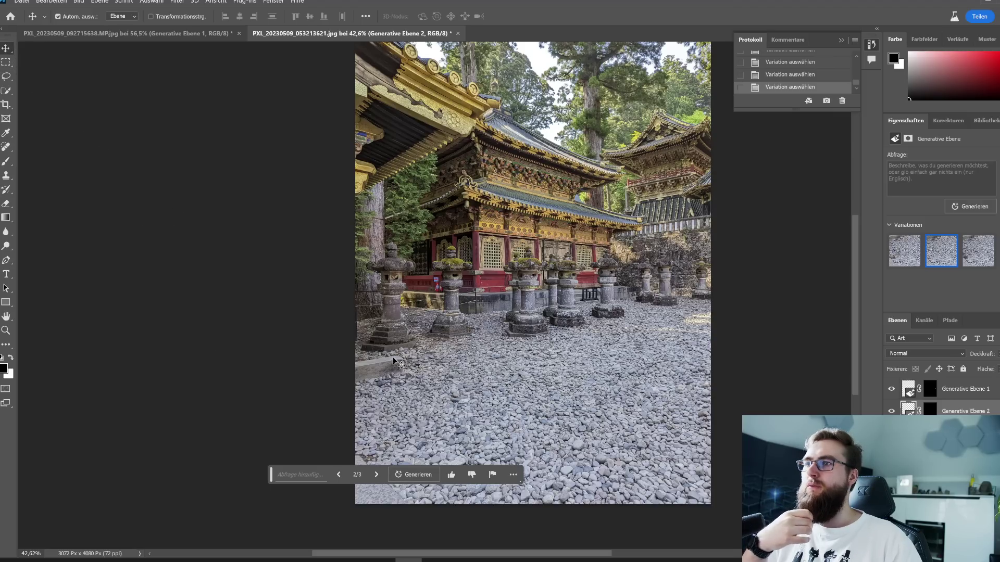
{"action": "left_click", "coordinate": [394, 358]}
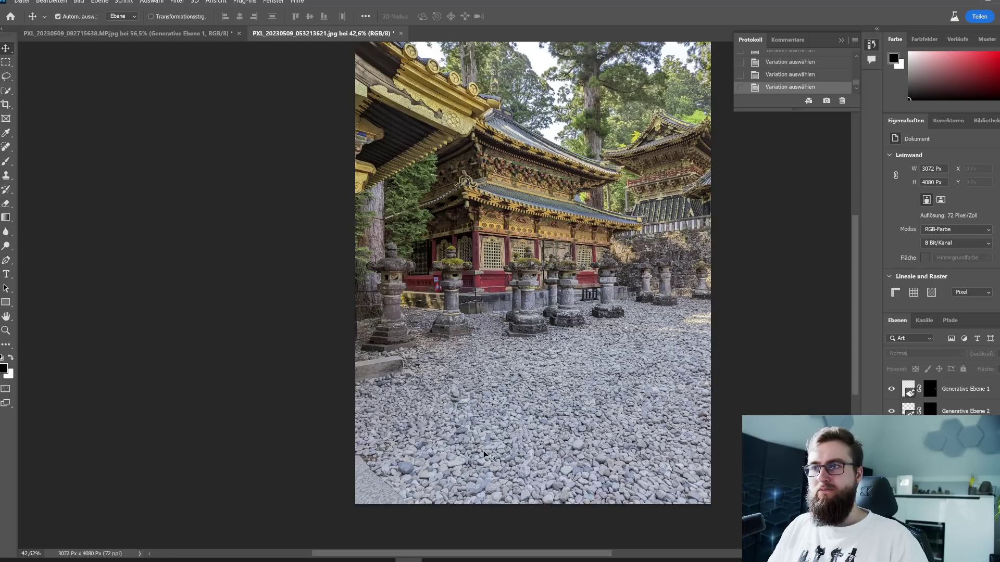
{"action": "left_click", "coordinate": [963, 412]}
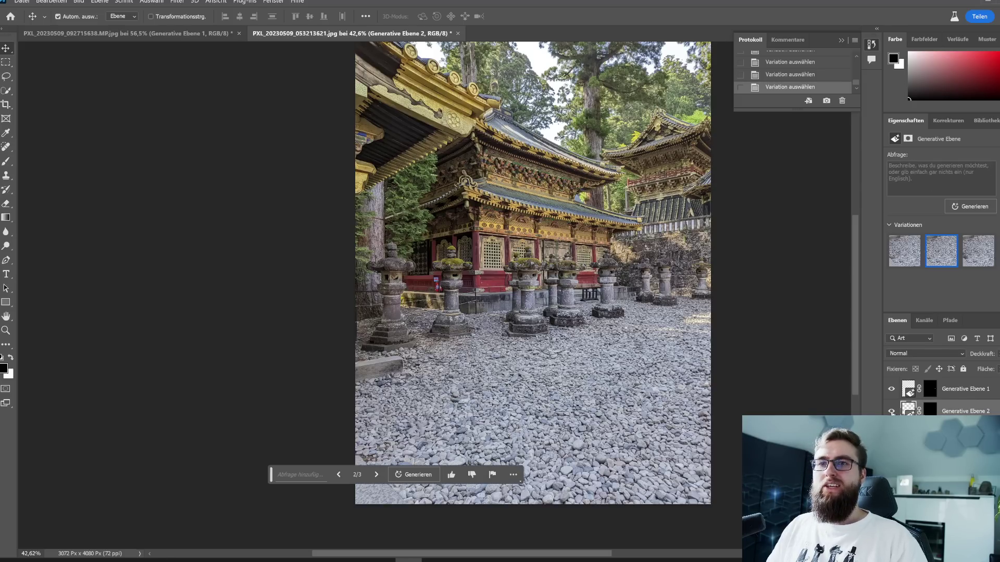
{"action": "left_click", "coordinate": [891, 412]}
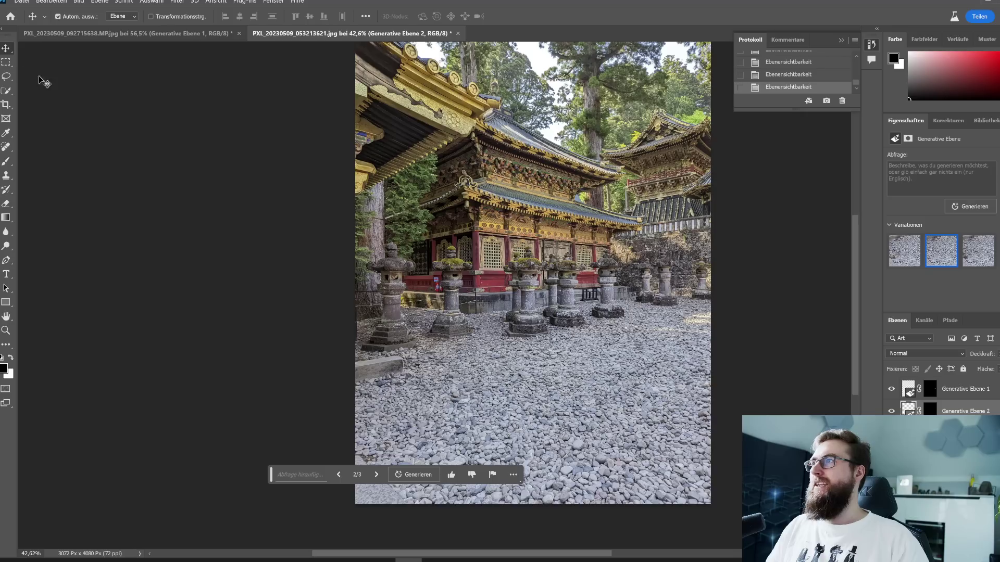
{"action": "left_click", "coordinate": [6, 76]}
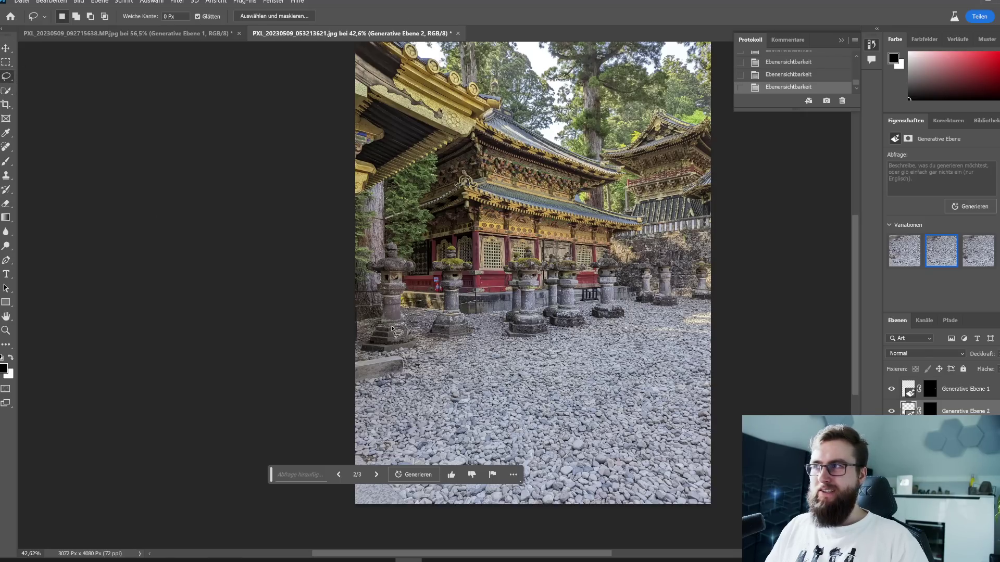
{"action": "left_click", "coordinate": [6, 63]}
- Generate a 'Snow Monkey' into a rectangle drawn on the lower-right gravel
{"action": "left_click_drag", "start_coordinate": [683, 321], "coordinate": [530, 448]}
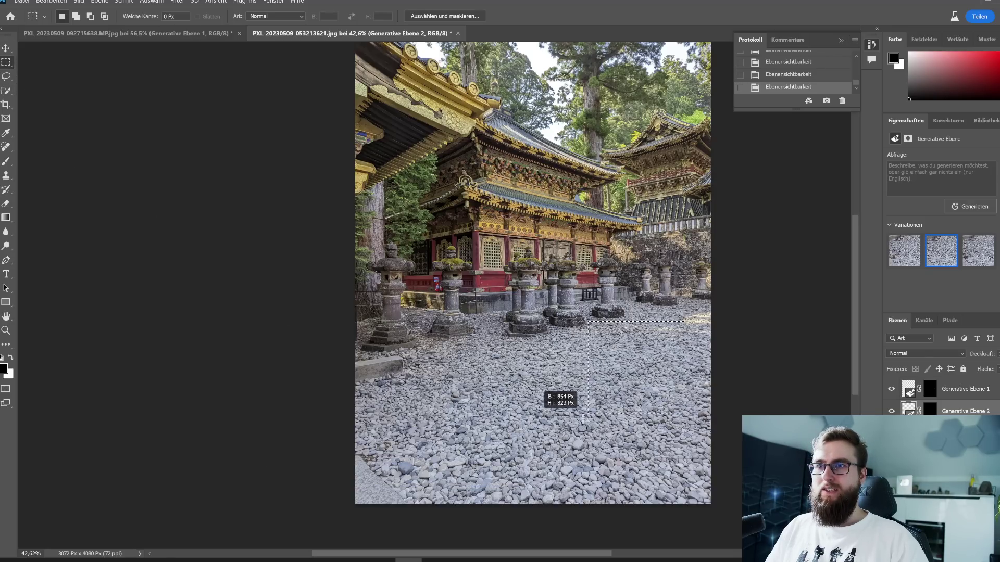
{"action": "left_click", "coordinate": [537, 464]}
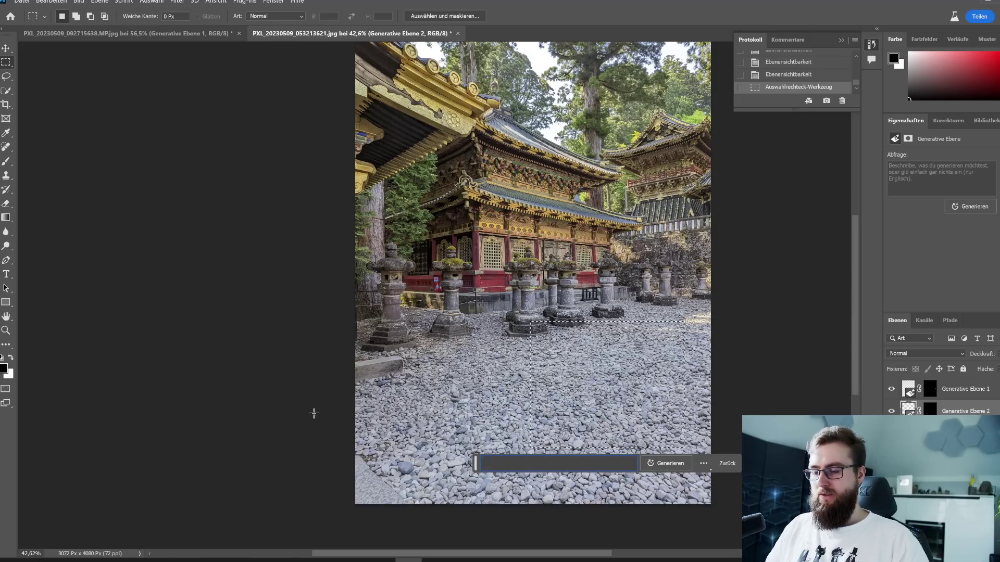
{"action": "key", "text": "shift"}
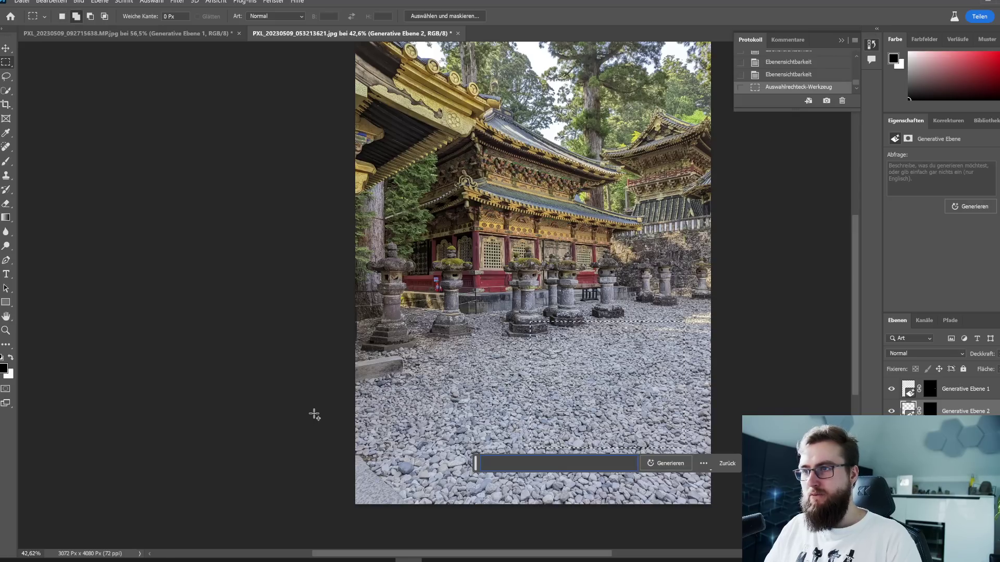
{"action": "type", "text": "Snow Monkey"}
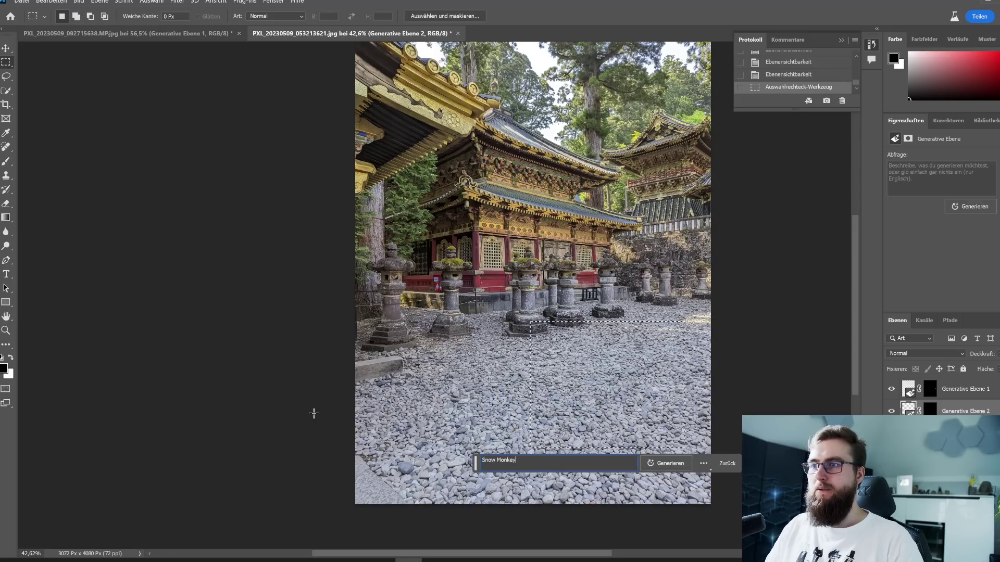
{"action": "key", "text": "Return"}
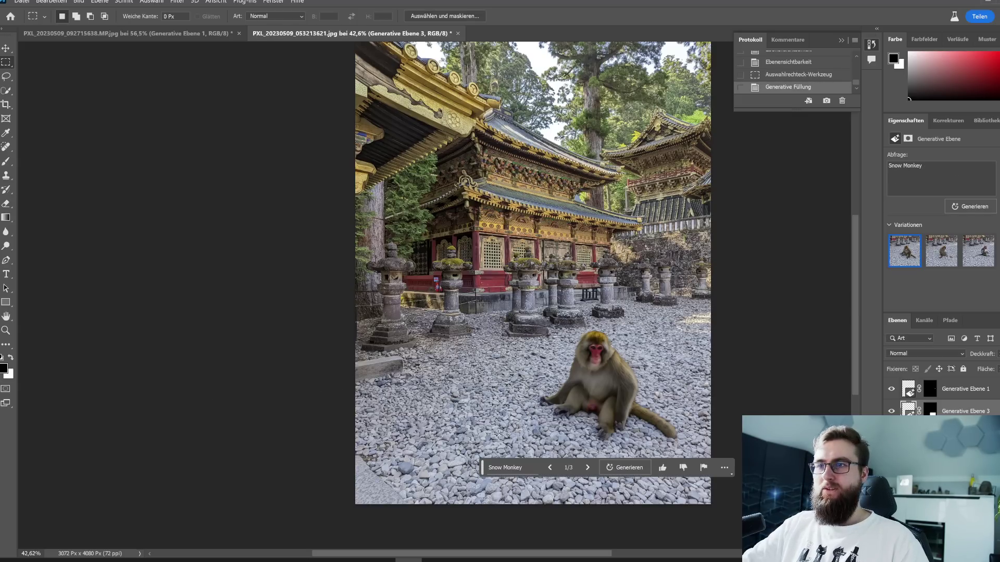
- Zoom in, preview the second and third monkey variations, then delete Generative Ebene 3
{"action": "scroll", "coordinate": [653, 416], "scroll_direction": "up", "scroll_amount": 5}
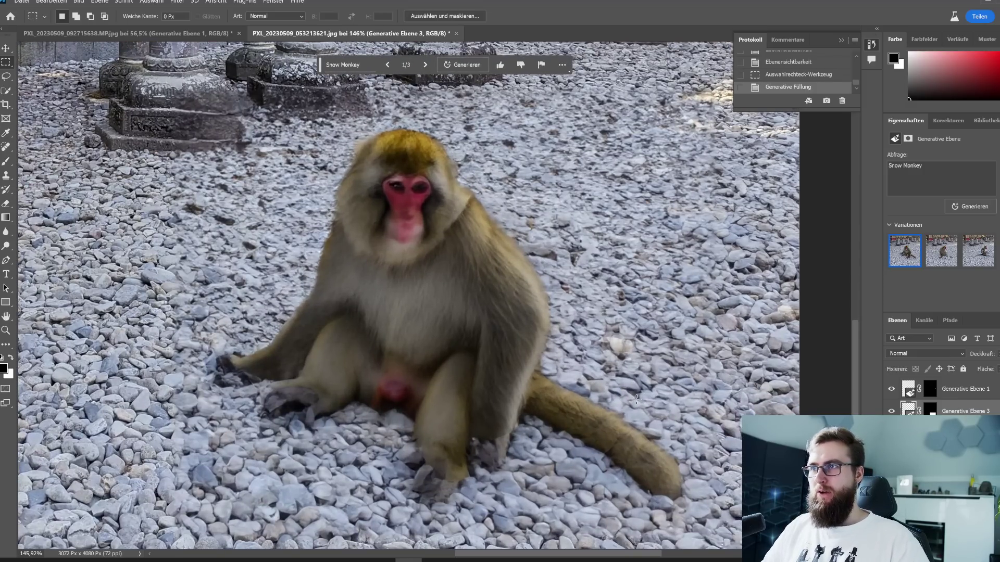
{"action": "scroll", "coordinate": [629, 354], "scroll_direction": "down", "scroll_amount": 3}
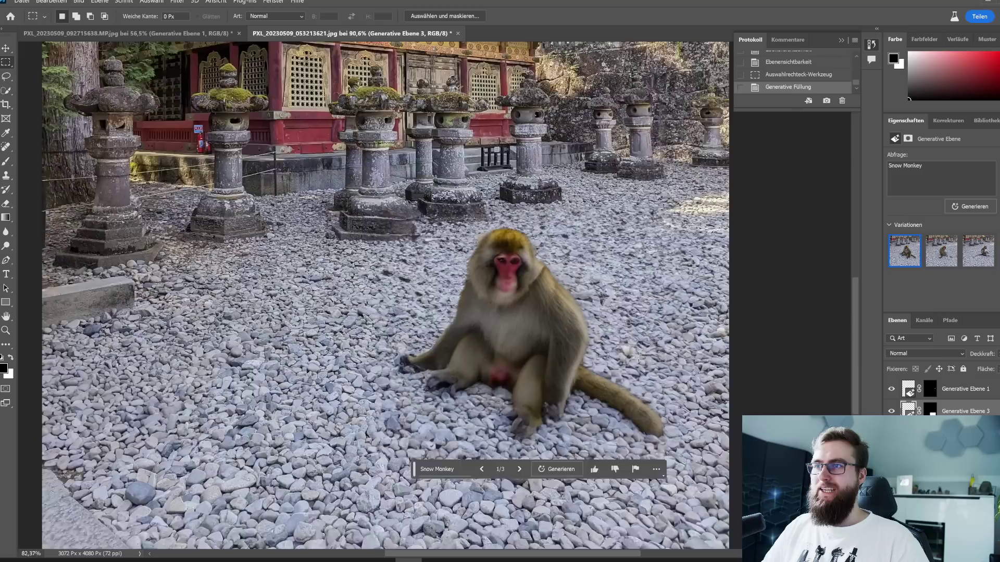
{"action": "scroll", "coordinate": [619, 375], "scroll_direction": "down", "scroll_amount": 2}
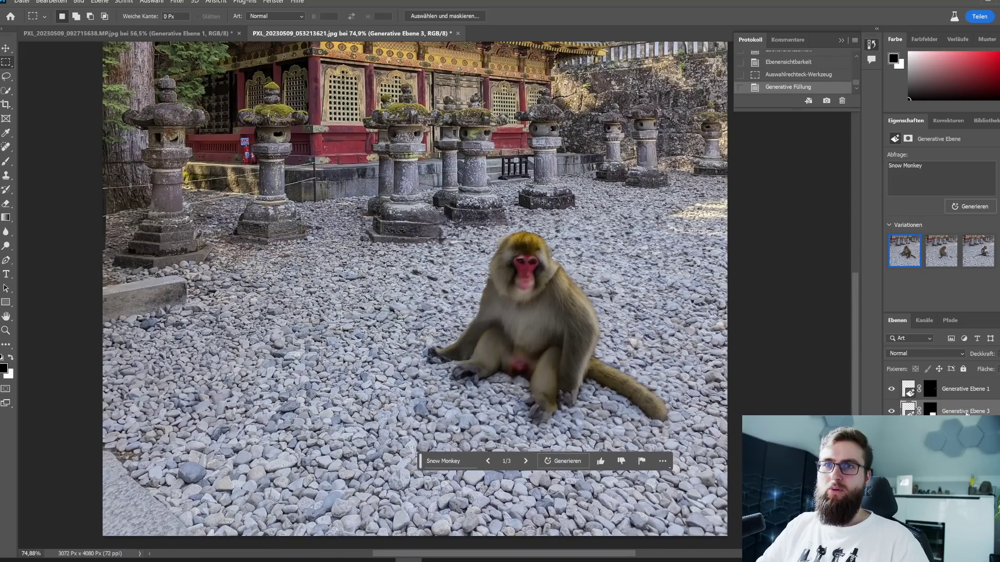
{"action": "left_click", "coordinate": [941, 253]}
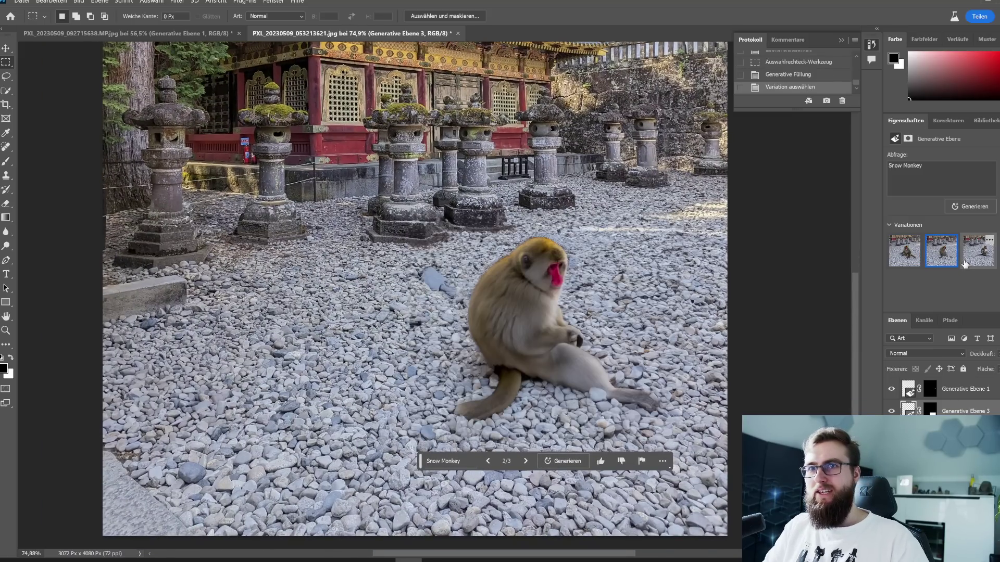
{"action": "left_click", "coordinate": [965, 261]}
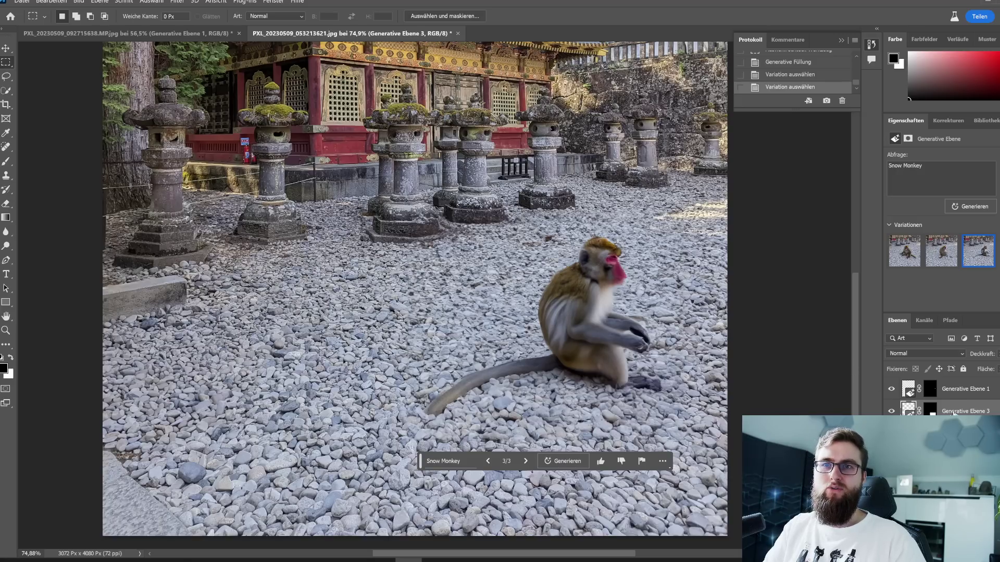
{"action": "key", "text": "Delete"}
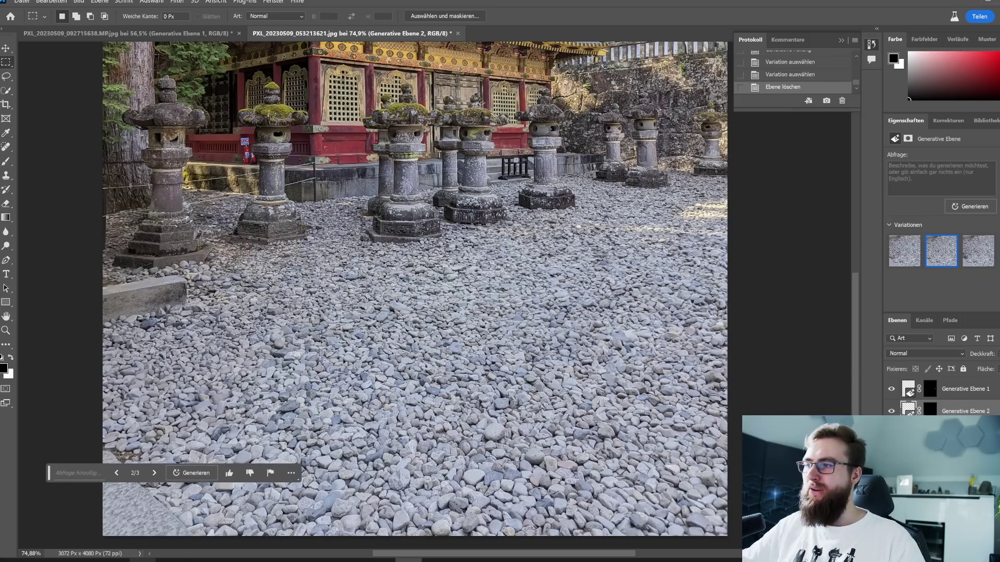
- Place the neon Mickey image on the gravel right of centre and reorder its layer
{"action": "left_click", "coordinate": [140, 561]}
{"action": "left_click_drag", "start_coordinate": [312, 223], "coordinate": [554, 464]}
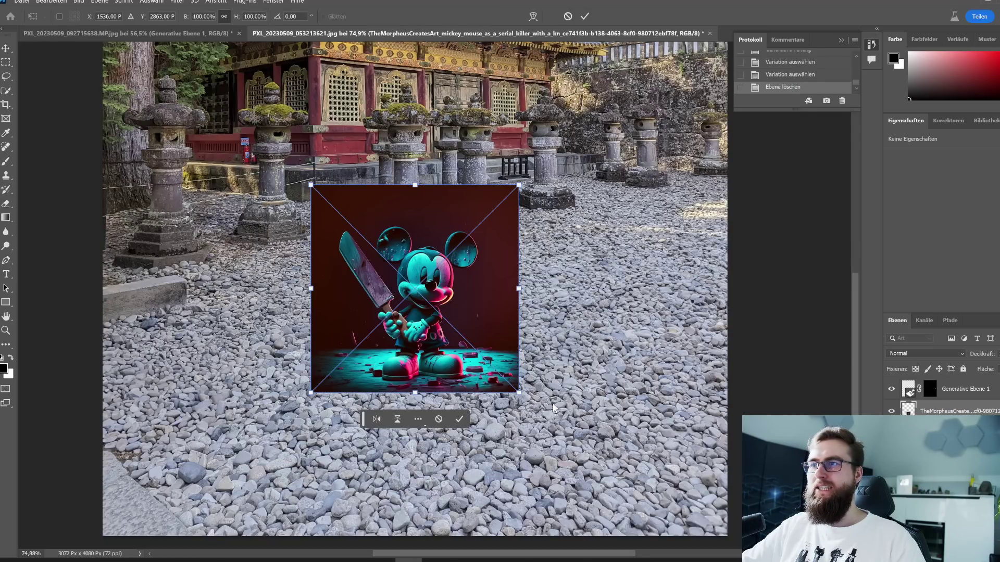
{"action": "left_click_drag", "start_coordinate": [427, 322], "coordinate": [523, 354]}
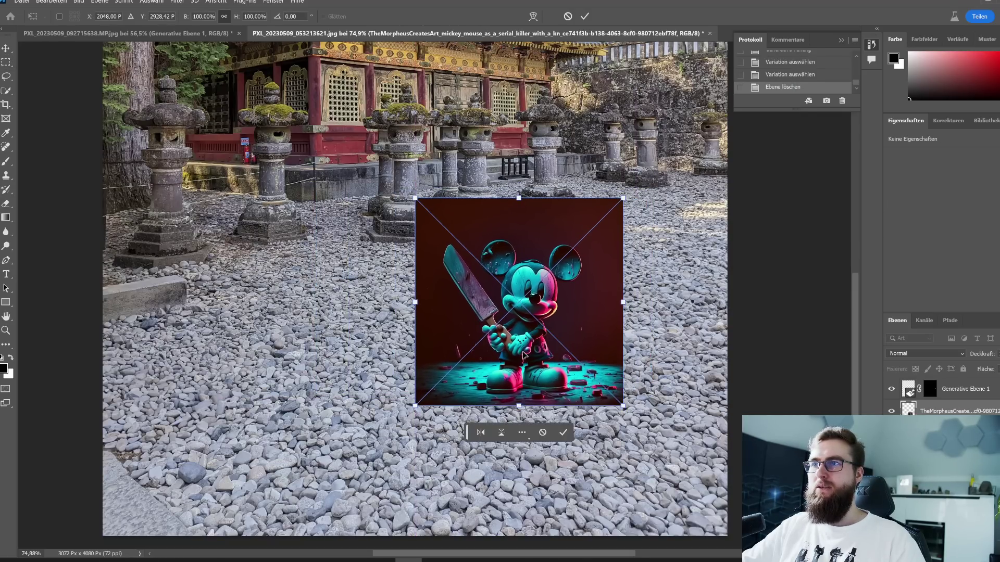
{"action": "key", "text": "Return"}
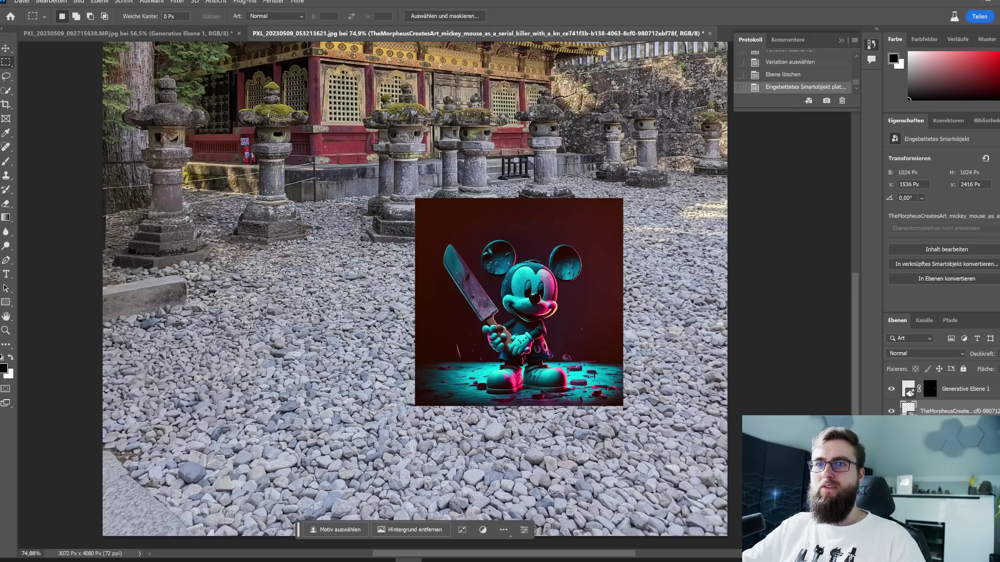
{"action": "left_click_drag", "start_coordinate": [942, 410], "coordinate": [944, 389]}
{"action": "key", "text": "ctrl+shift+bracketleft"}
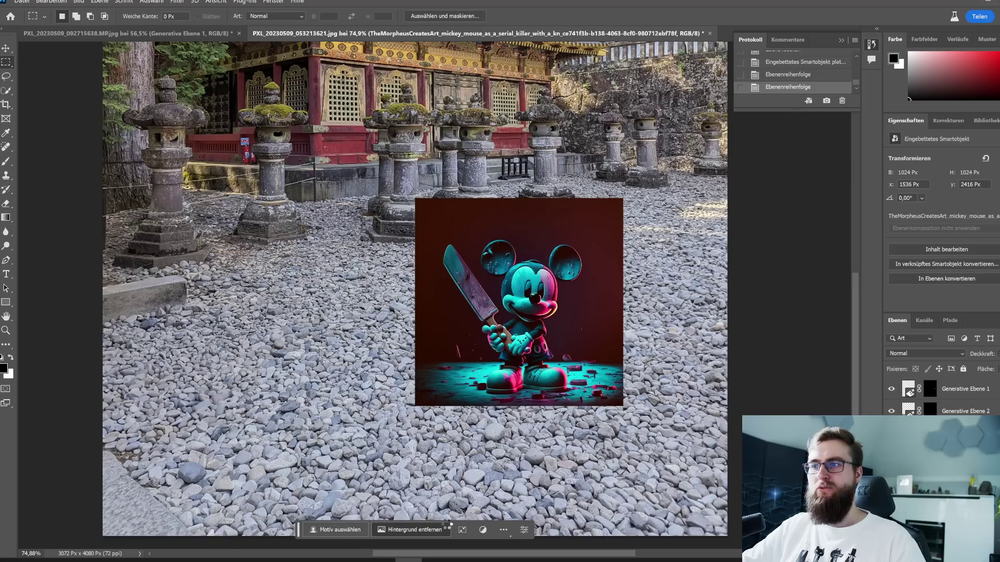
- Remove Mickey's dark background, then lasso the cyan smear by his foot and try deleting it
{"action": "left_click", "coordinate": [412, 530]}
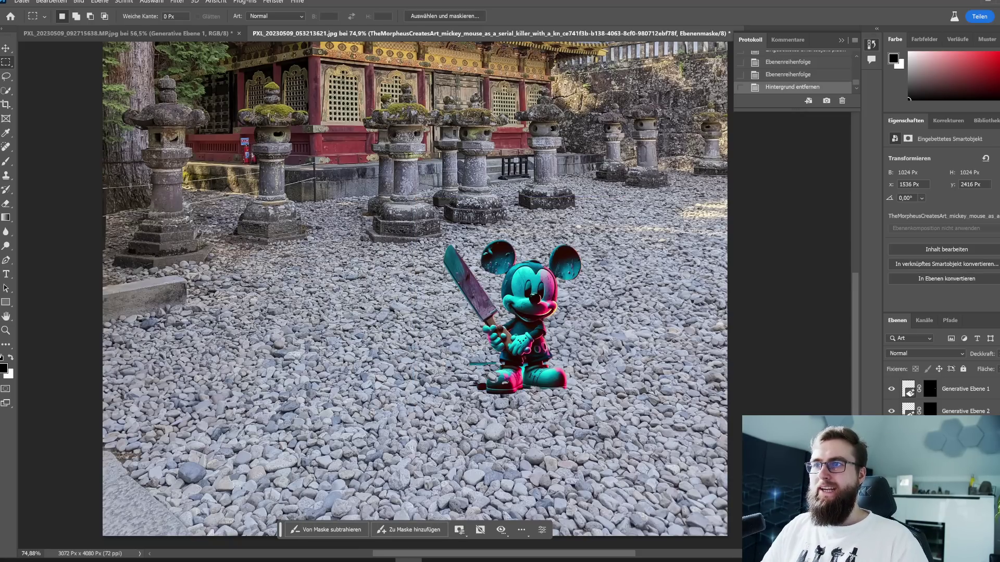
{"action": "scroll", "coordinate": [536, 398], "scroll_direction": "up", "scroll_amount": 2}
{"action": "scroll", "coordinate": [495, 385], "scroll_direction": "up", "scroll_amount": 2}
{"action": "scroll", "coordinate": [445, 370], "scroll_direction": "up", "scroll_amount": 2}
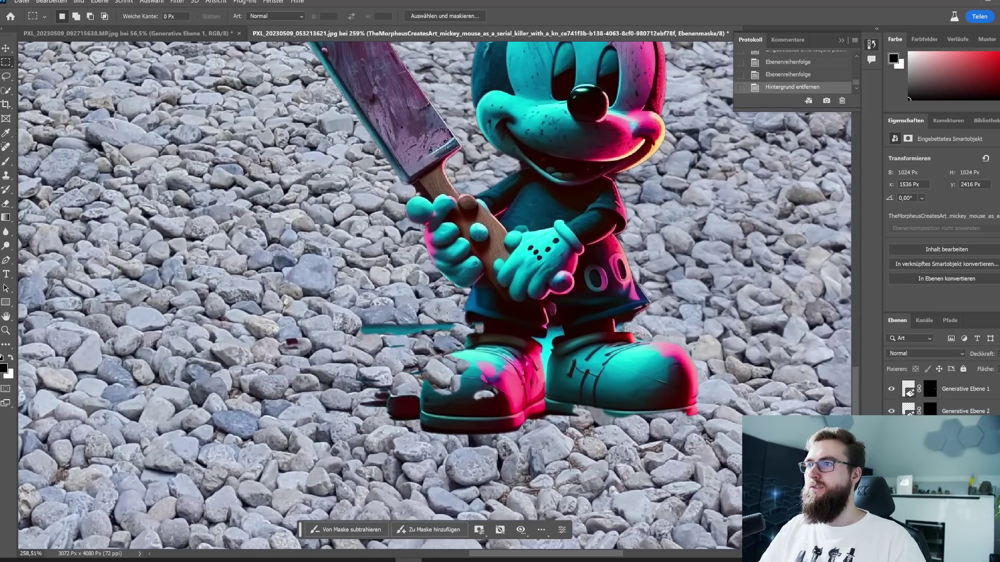
{"action": "left_click", "coordinate": [5, 76]}
{"action": "left_click_drag", "start_coordinate": [452, 306], "coordinate": [390, 313]}
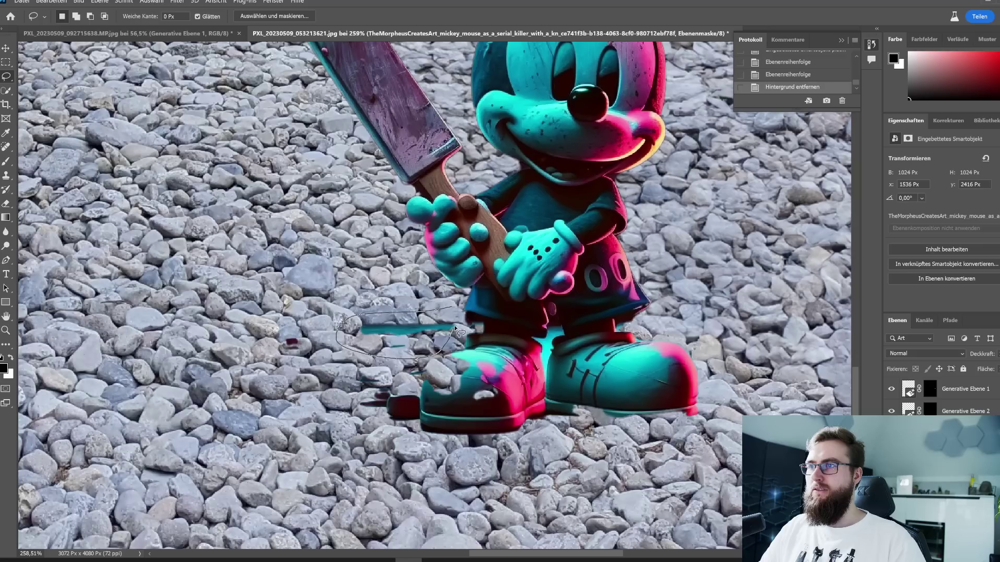
{"action": "left_click_drag", "start_coordinate": [451, 305], "coordinate": [457, 312]}
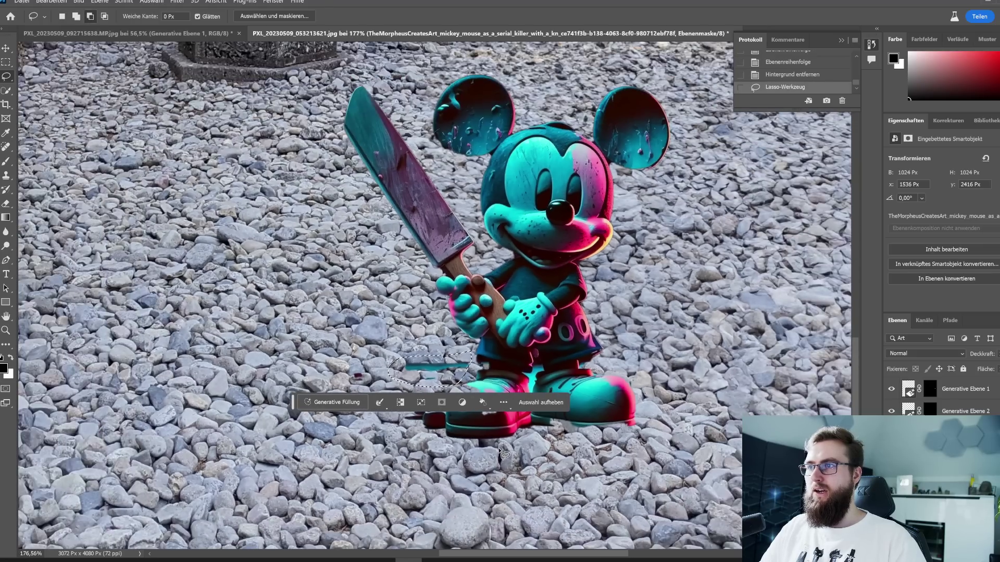
{"action": "scroll", "coordinate": [396, 426], "scroll_direction": "down", "scroll_amount": 2}
{"action": "key", "text": "Delete"}
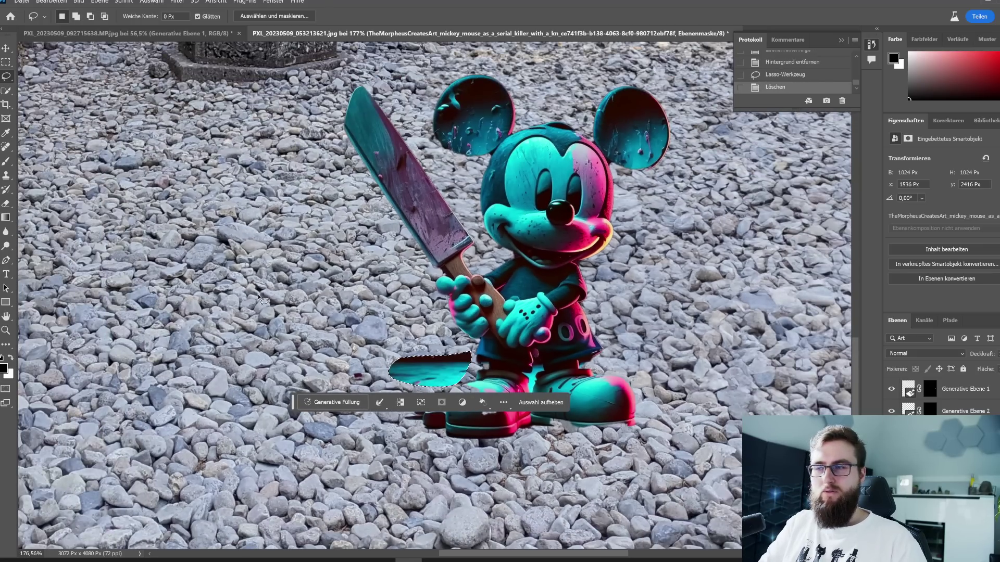
- Paint the cyan smear out of the mask with a black brush and deselect
{"action": "left_click", "coordinate": [4, 369]}
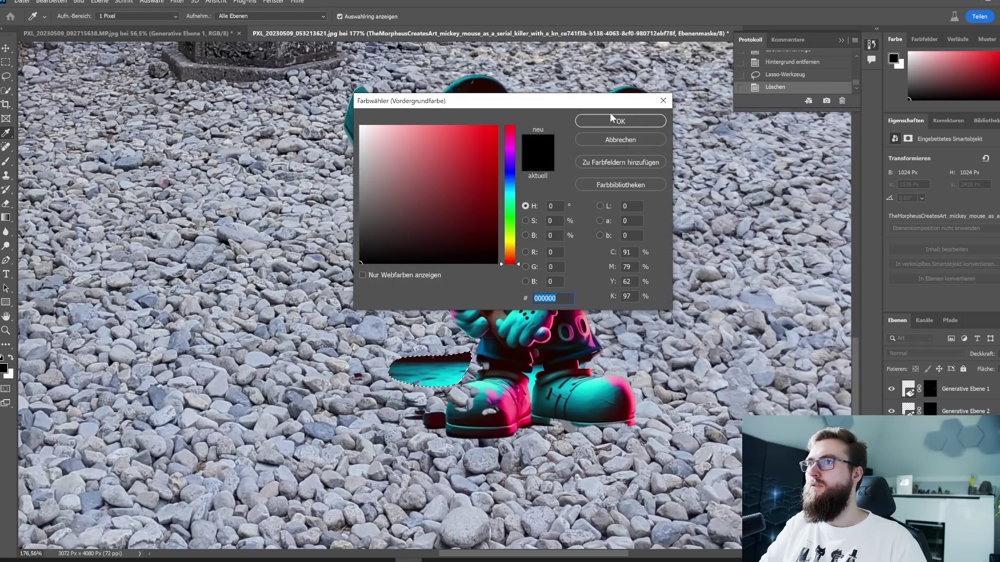
{"action": "left_click", "coordinate": [607, 120]}
{"action": "key", "text": "b"}
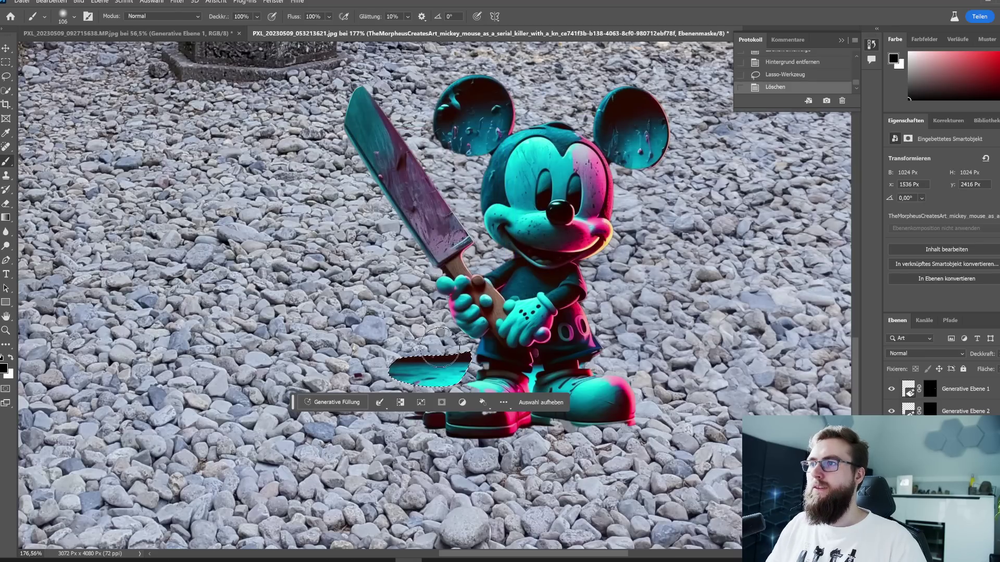
{"action": "left_click_drag", "start_coordinate": [439, 348], "coordinate": [398, 365]}
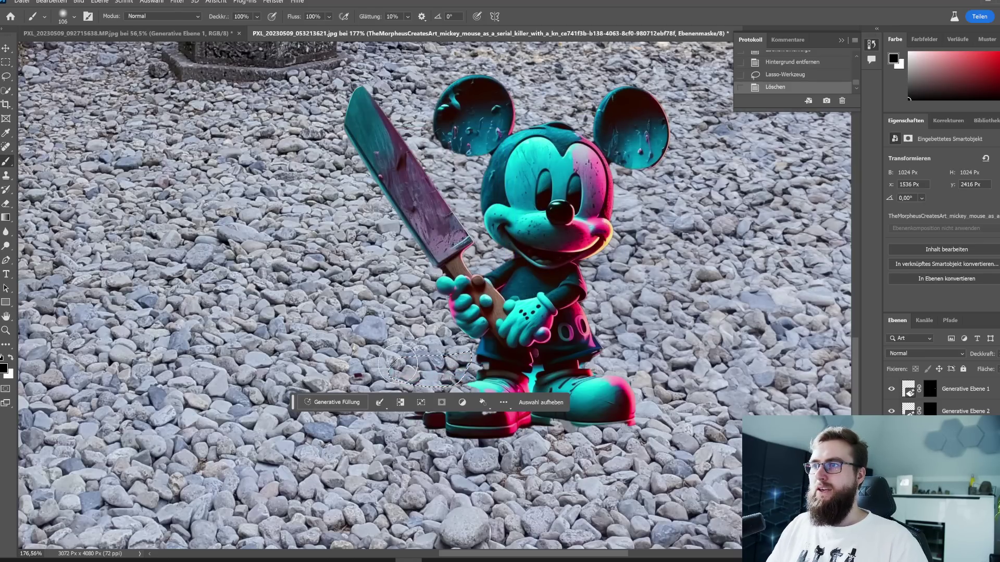
{"action": "key", "text": "ctrl+d"}
- Mask the dark red smudges by the left shoe with a 100% hard brush, restoring the shoe
{"action": "scroll", "coordinate": [417, 429], "scroll_direction": "up", "scroll_amount": 1}
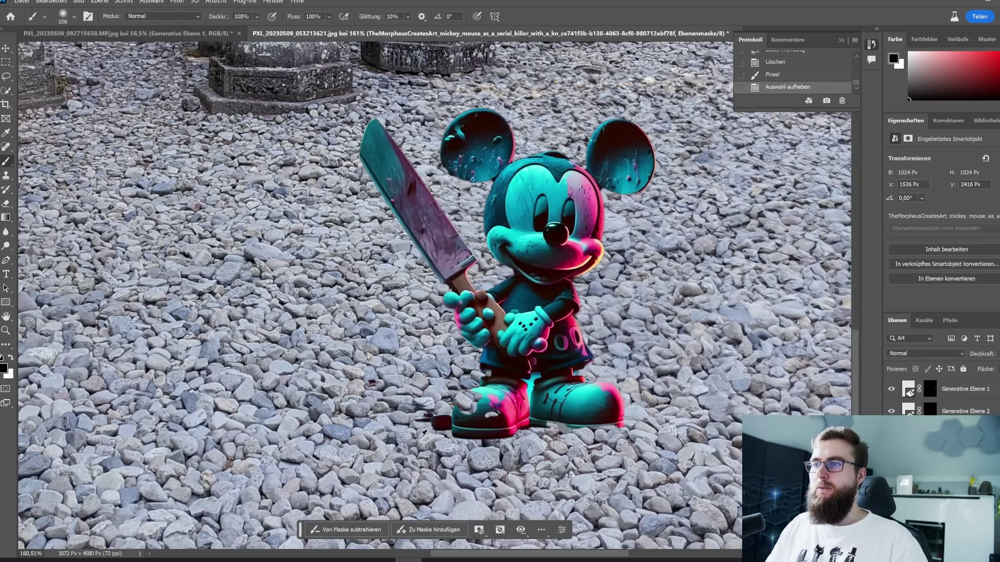
{"action": "scroll", "coordinate": [416, 430], "scroll_direction": "up", "scroll_amount": 1}
{"action": "scroll", "coordinate": [427, 417], "scroll_direction": "up", "scroll_amount": 1}
{"action": "mouse_move", "coordinate": [436, 404]}
{"action": "left_mouse_down"}
{"action": "mouse_move", "coordinate": [458, 412]}
{"action": "mouse_move", "coordinate": [552, 385]}
{"action": "left_mouse_up"}
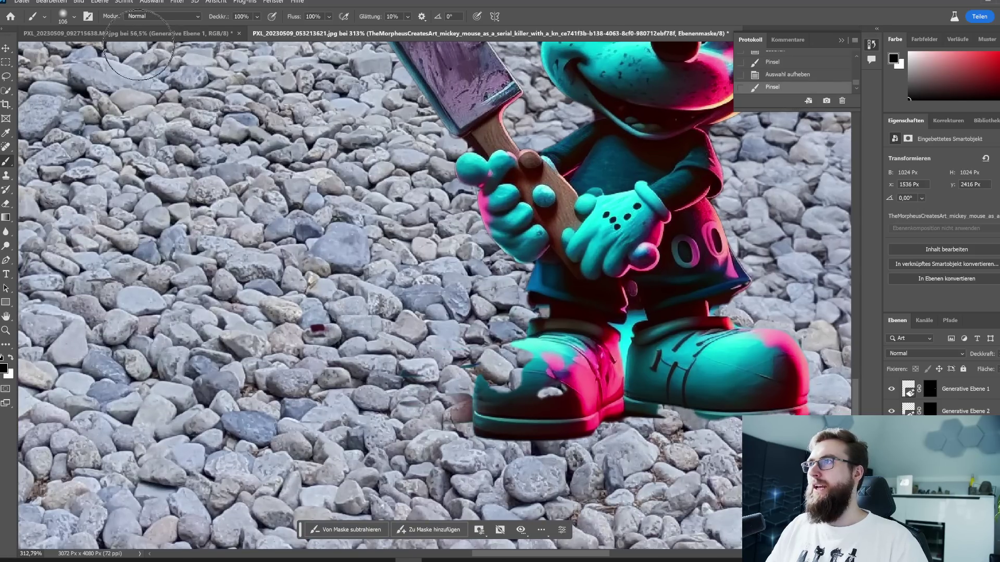
{"action": "left_click", "coordinate": [72, 17]}
{"action": "left_click_drag", "start_coordinate": [96, 76], "coordinate": [125, 77]}
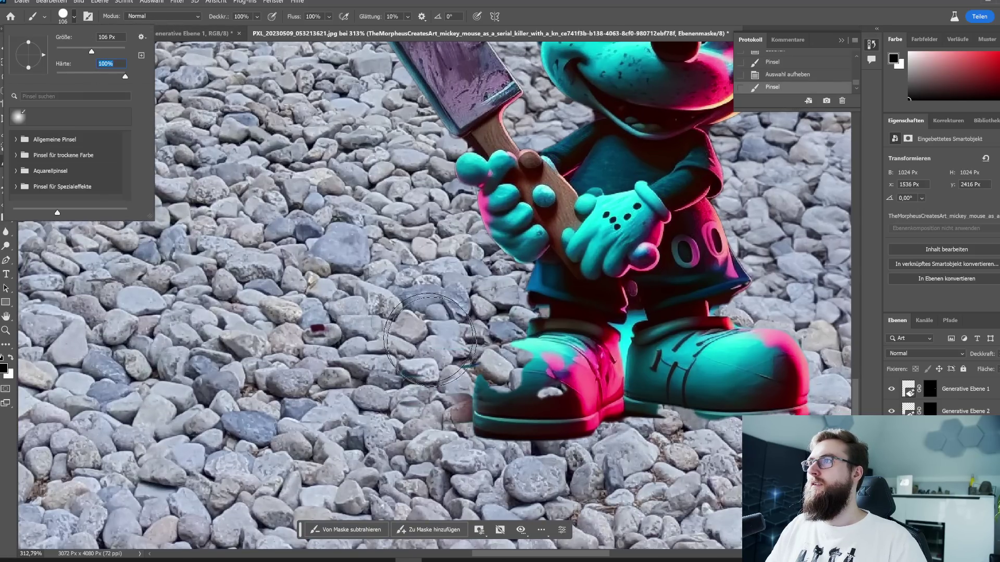
{"action": "right_click", "coordinate": [549, 390], "text": "alt"}
{"action": "mouse_move", "coordinate": [548, 389]}
{"action": "left_mouse_down"}
{"action": "mouse_move", "coordinate": [541, 375]}
{"action": "mouse_move", "coordinate": [536, 390]}
{"action": "mouse_move", "coordinate": [523, 369]}
{"action": "mouse_move", "coordinate": [507, 383]}
{"action": "left_mouse_up"}
{"action": "left_click", "coordinate": [10, 358]}
{"action": "scroll", "coordinate": [566, 404], "scroll_direction": "down", "scroll_amount": 3}
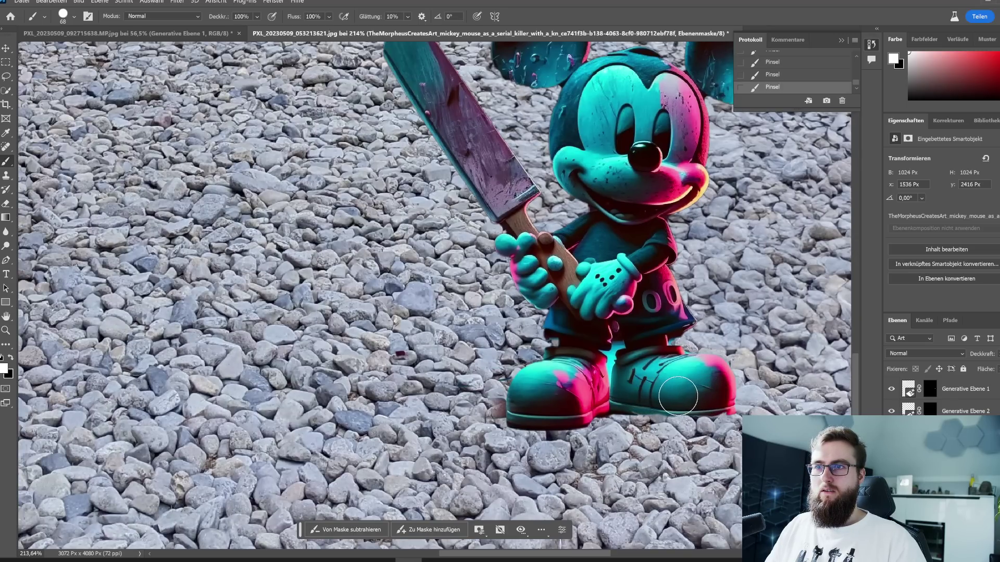
{"action": "scroll", "coordinate": [713, 395], "scroll_direction": "down", "scroll_amount": 2}
- Generate 'adapt lighting' into a rectangular selection drawn around Mickey
{"action": "scroll", "coordinate": [697, 400], "scroll_direction": "down", "scroll_amount": 2}
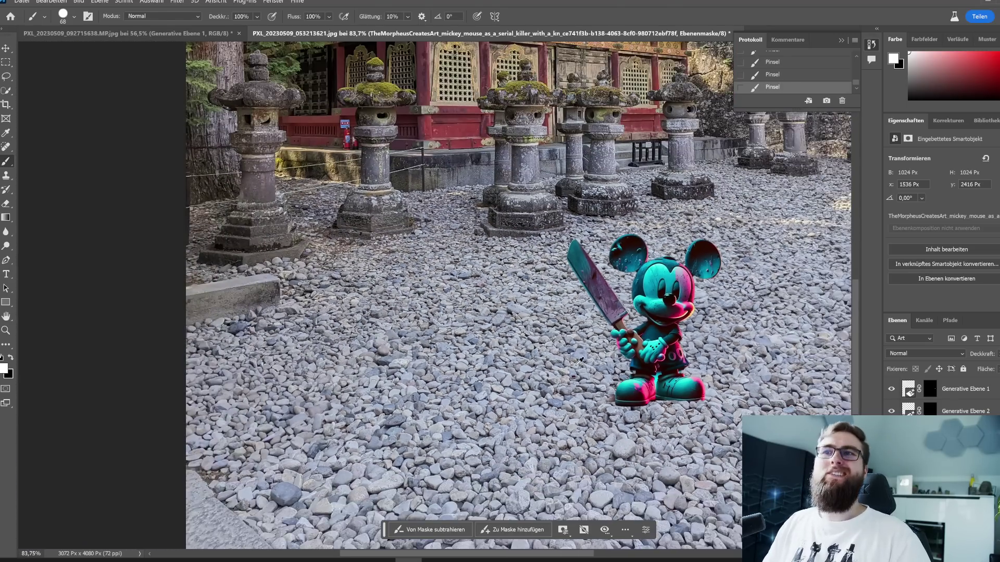
{"action": "scroll", "coordinate": [682, 409], "scroll_direction": "down", "scroll_amount": 2}
{"action": "scroll", "coordinate": [670, 414], "scroll_direction": "down", "scroll_amount": 2}
{"action": "scroll", "coordinate": [669, 414], "scroll_direction": "up", "scroll_amount": 2}
{"action": "scroll", "coordinate": [693, 430], "scroll_direction": "up", "scroll_amount": 2}
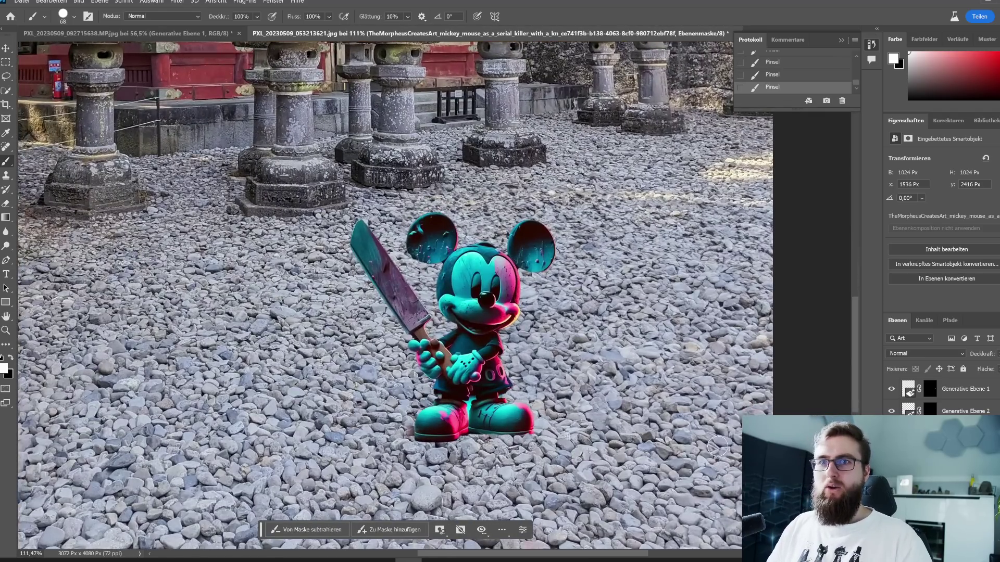
{"action": "left_click", "coordinate": [6, 62]}
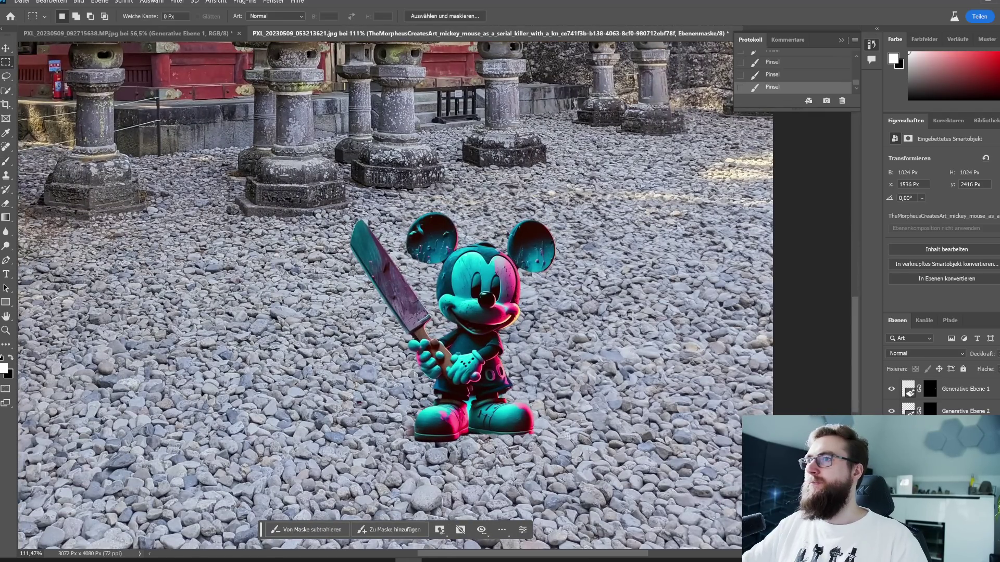
{"action": "left_click_drag", "start_coordinate": [311, 491], "coordinate": [607, 177]}
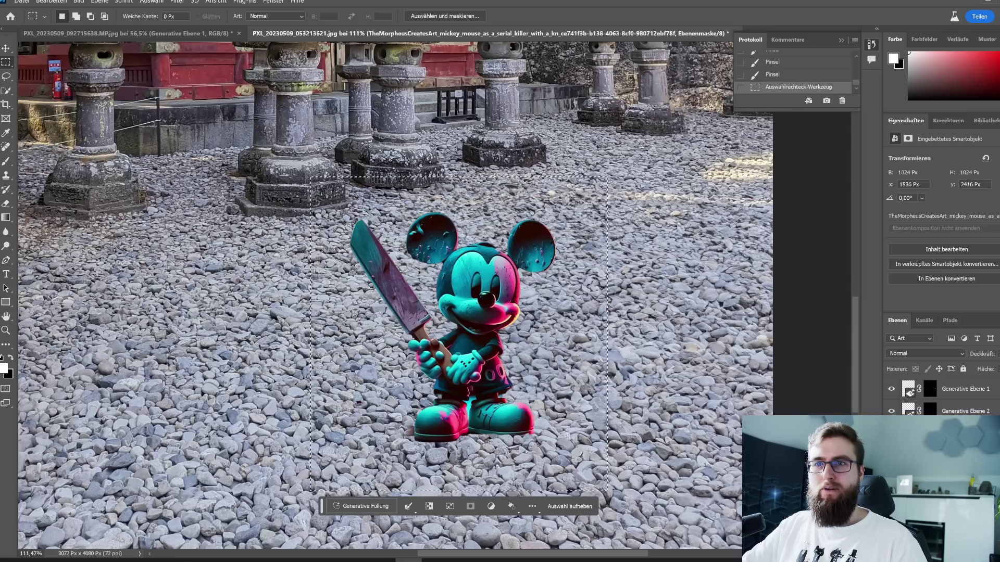
{"action": "left_click", "coordinate": [364, 506]}
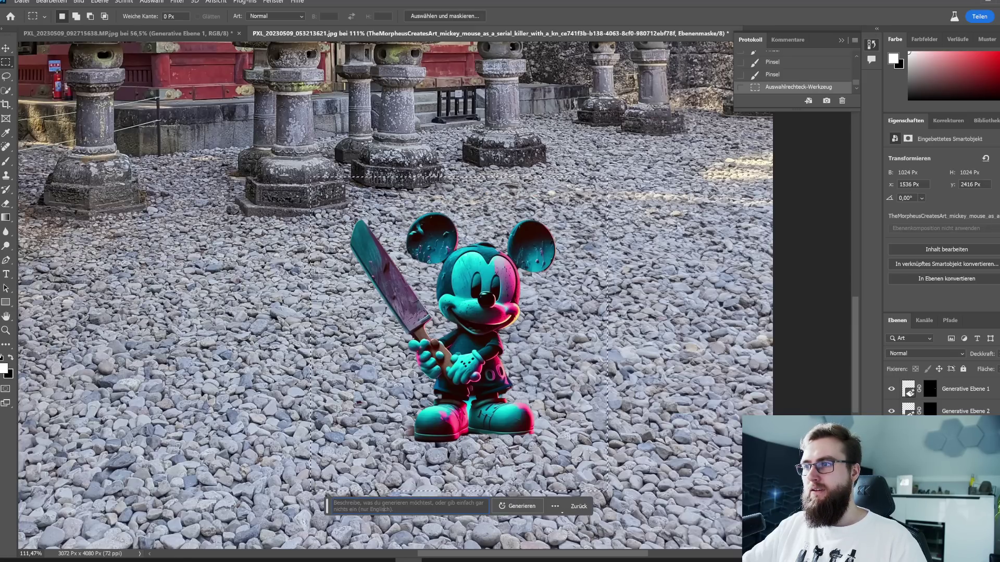
{"action": "type", "text": "adapt lighting"}
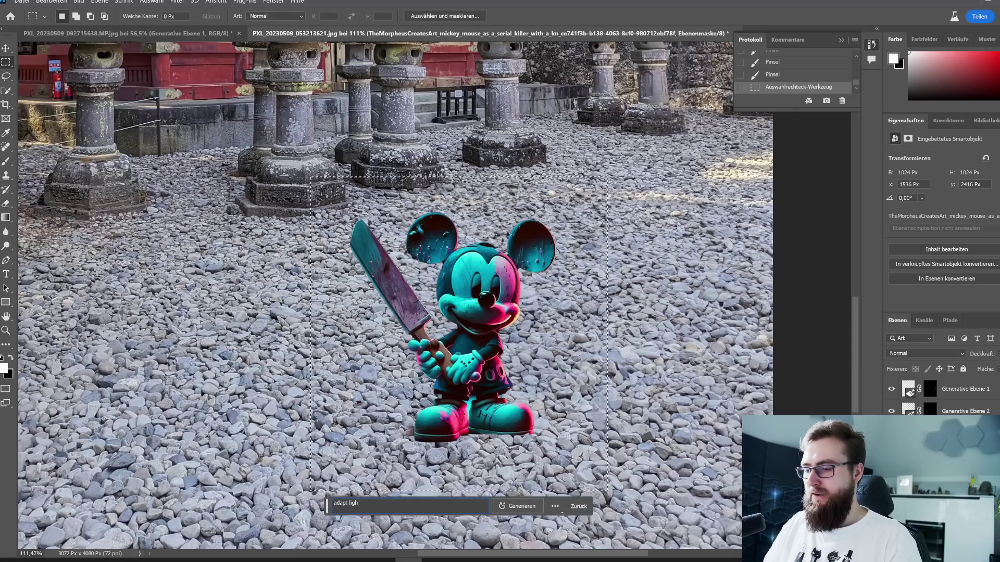
{"action": "key", "text": "Return"}
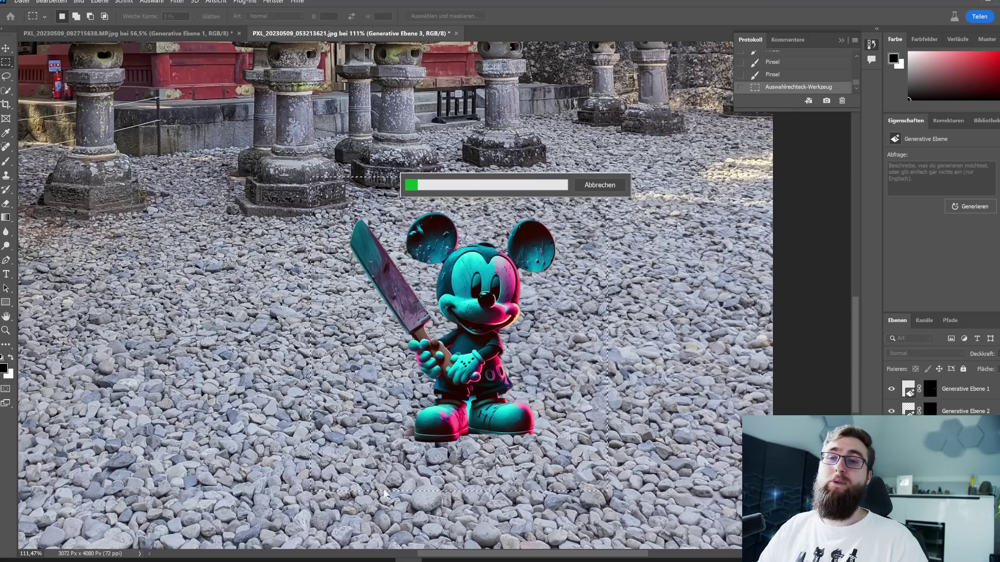
- Cycle through the adapt lighting variations, then revert via History to before the fill
{"action": "scroll", "coordinate": [465, 438], "scroll_direction": "down", "scroll_amount": 1}
{"action": "scroll", "coordinate": [461, 434], "scroll_direction": "down", "scroll_amount": 2}
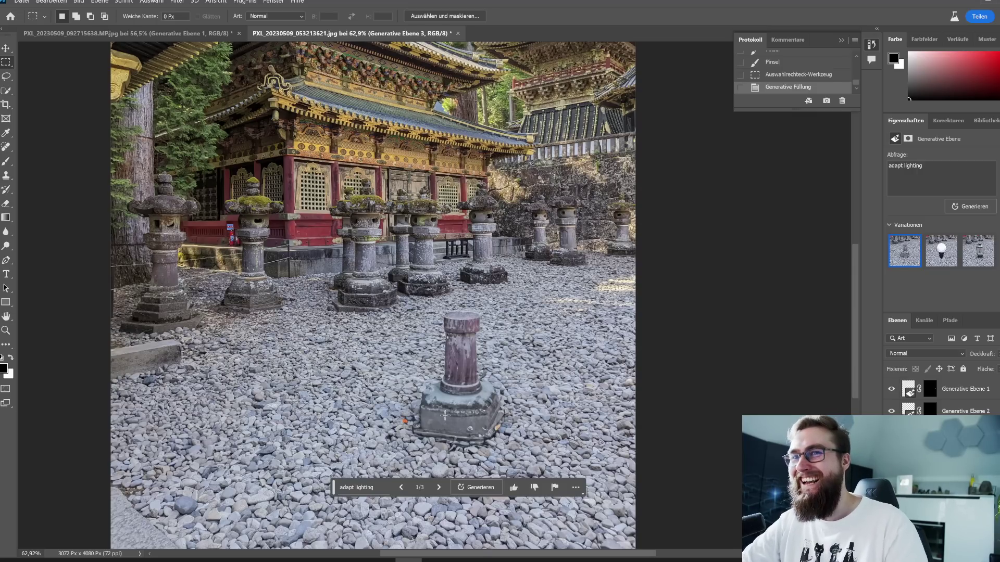
{"action": "left_click", "coordinate": [439, 486]}
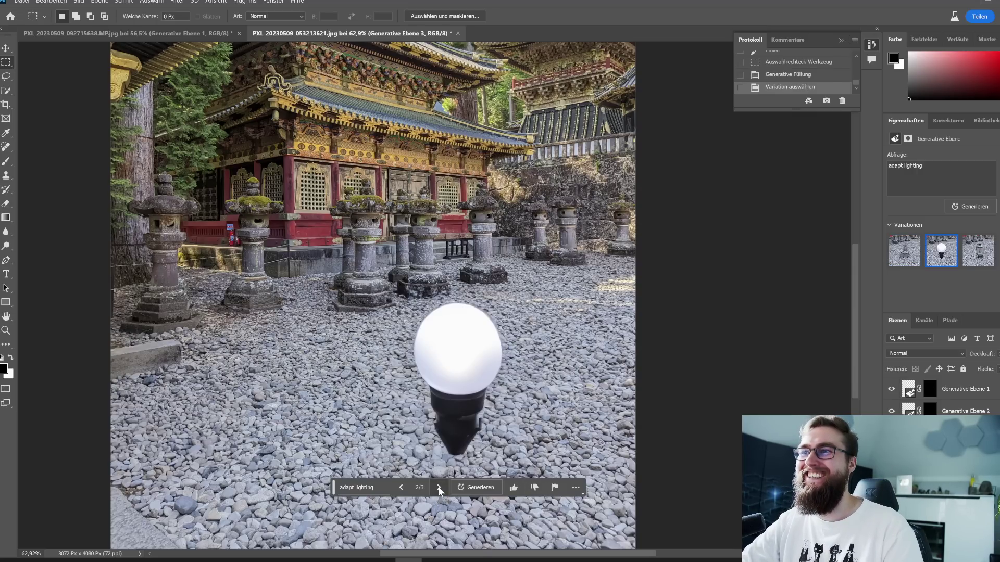
{"action": "left_click", "coordinate": [440, 486]}
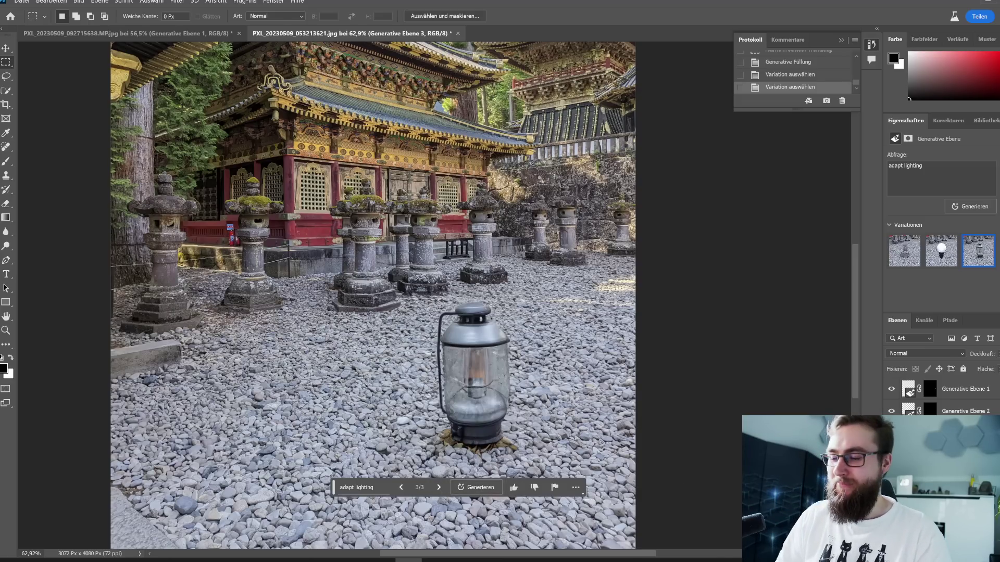
{"action": "left_click", "coordinate": [804, 63]}
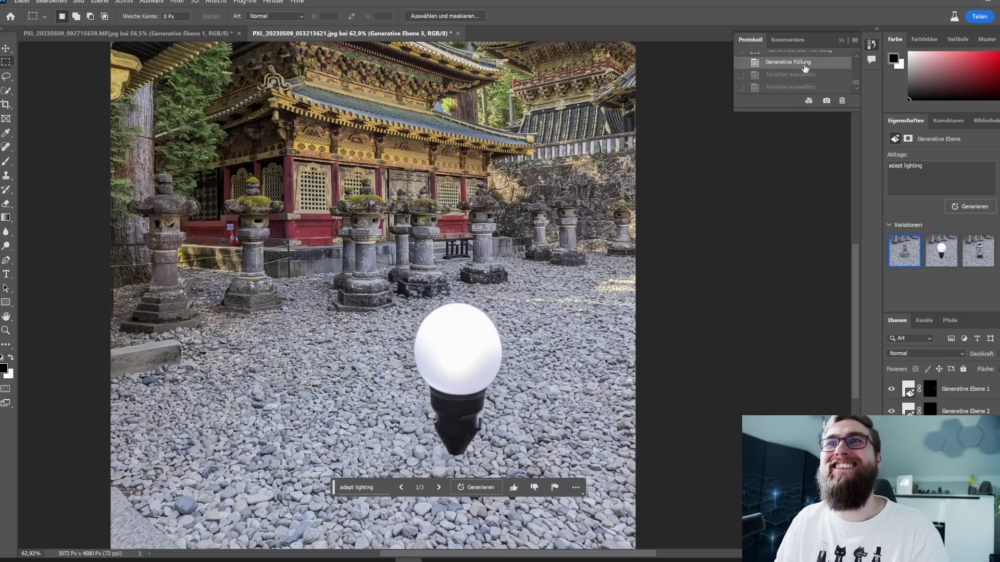
{"action": "left_click", "coordinate": [797, 50]}
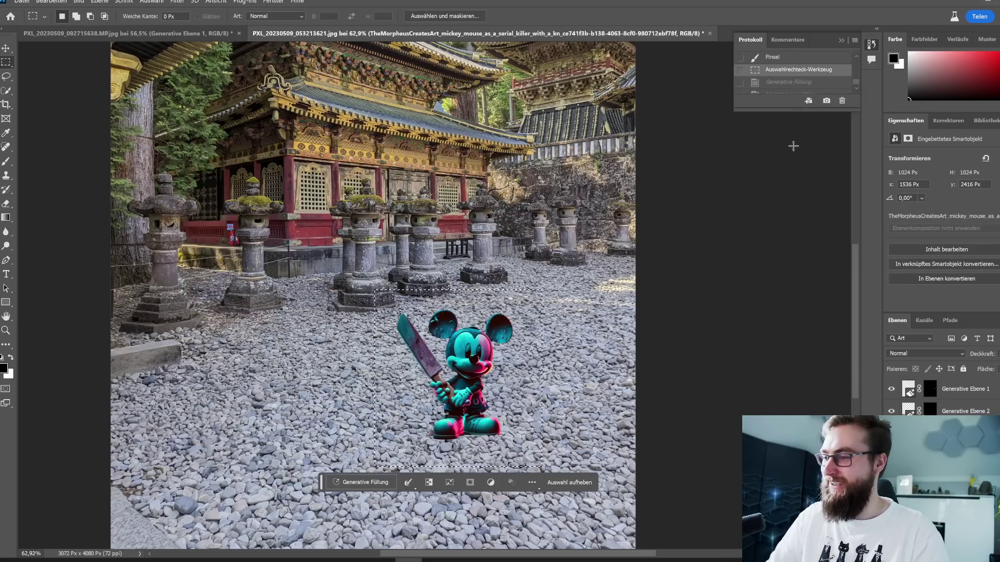
{"action": "key", "text": "ctrl+z"}
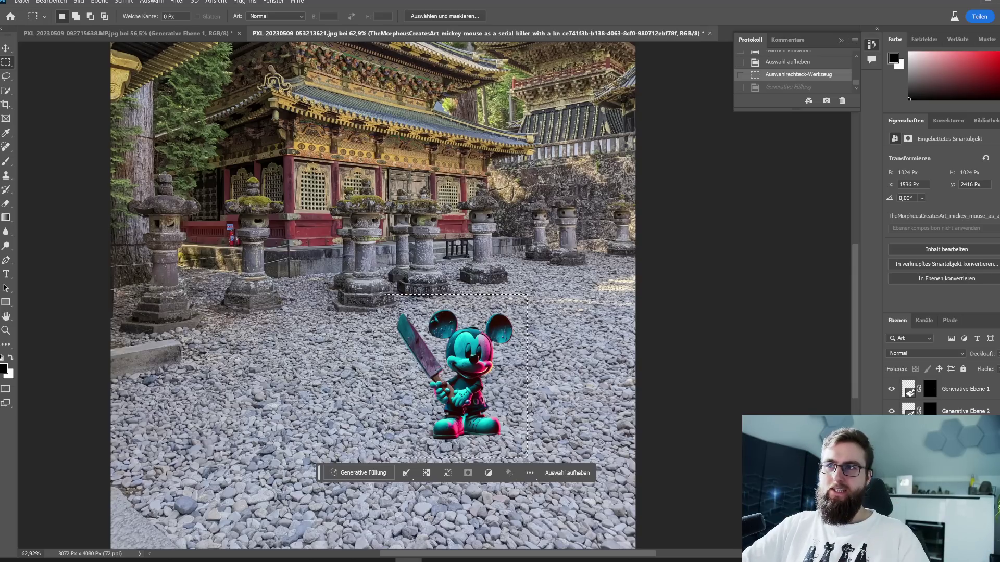
{"action": "left_click", "coordinate": [346, 475]}
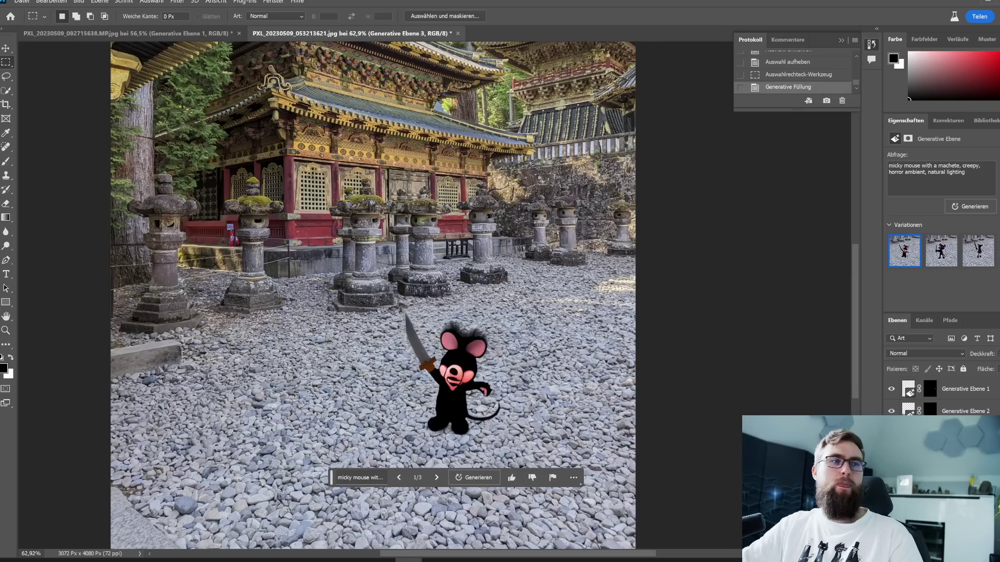
{"action": "scroll", "coordinate": [514, 431], "scroll_direction": "up", "scroll_amount": 3}
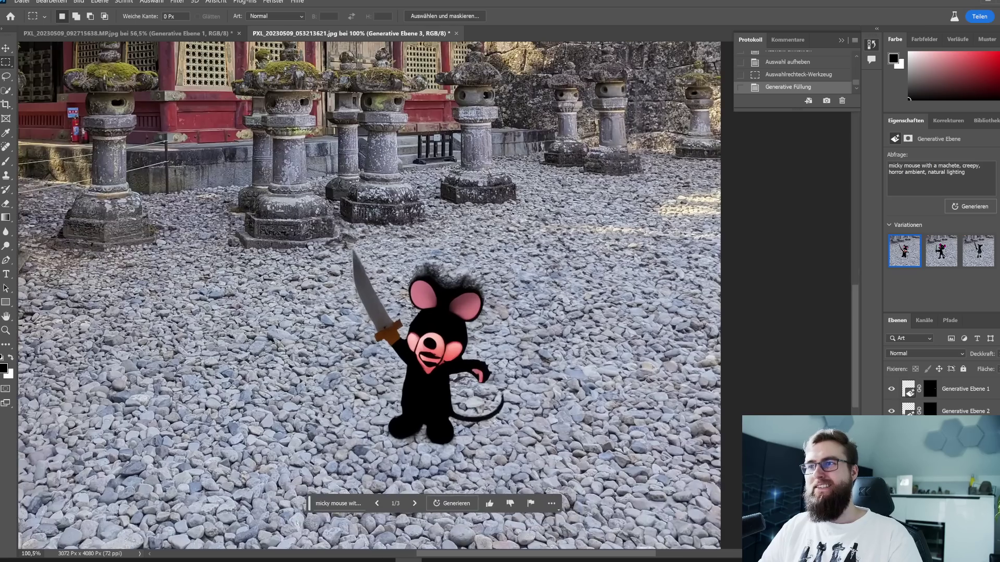
{"action": "scroll", "coordinate": [512, 396], "scroll_direction": "up", "scroll_amount": 3}
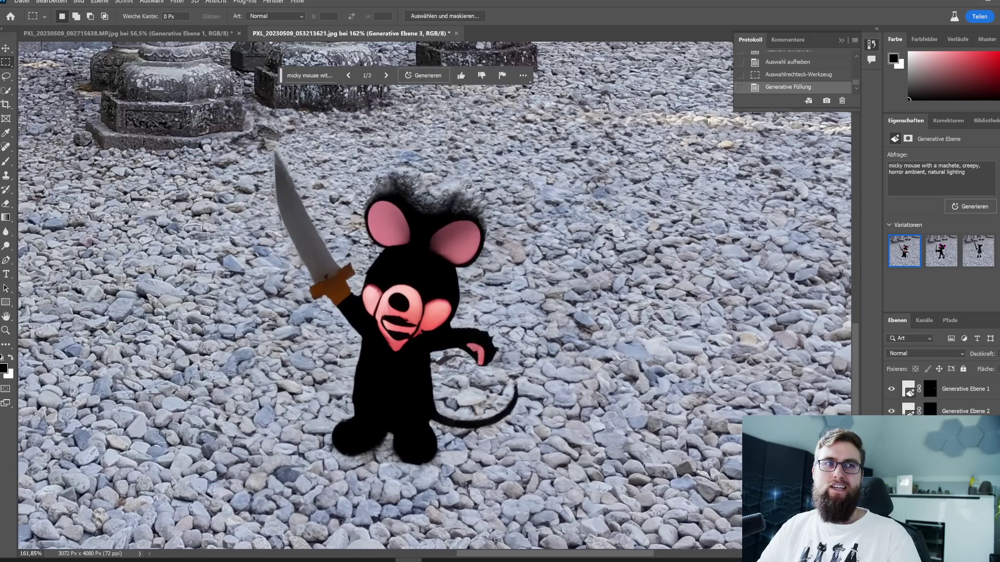
{"action": "scroll", "coordinate": [232, 336], "scroll_direction": "up", "scroll_amount": 2}
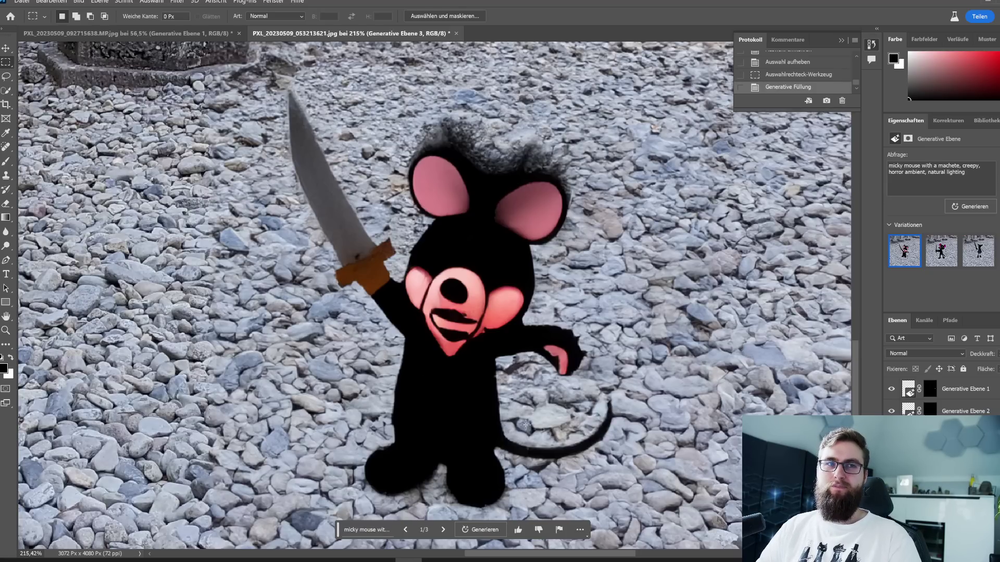
{"action": "scroll", "coordinate": [530, 286], "scroll_direction": "down", "scroll_amount": 3}
{"action": "scroll", "coordinate": [530, 286], "scroll_direction": "up", "scroll_amount": 2}
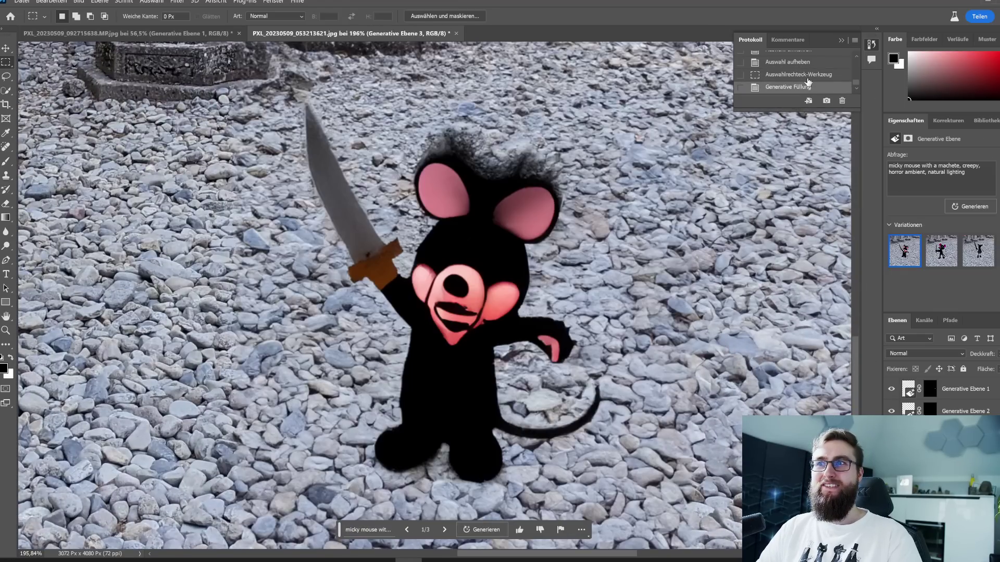
{"action": "left_click", "coordinate": [806, 75]}
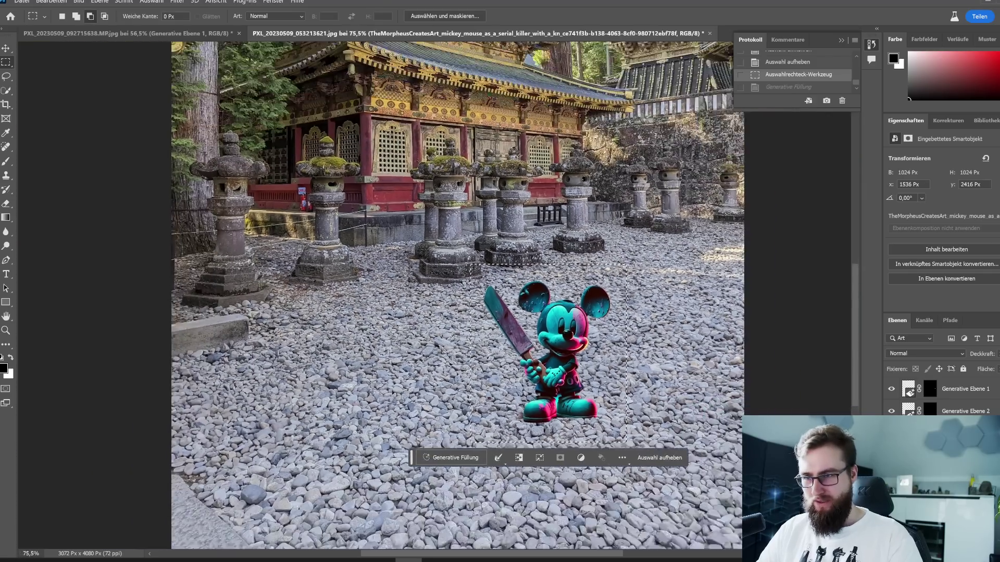
{"action": "scroll", "coordinate": [487, 351], "scroll_direction": "down", "scroll_amount": 2}
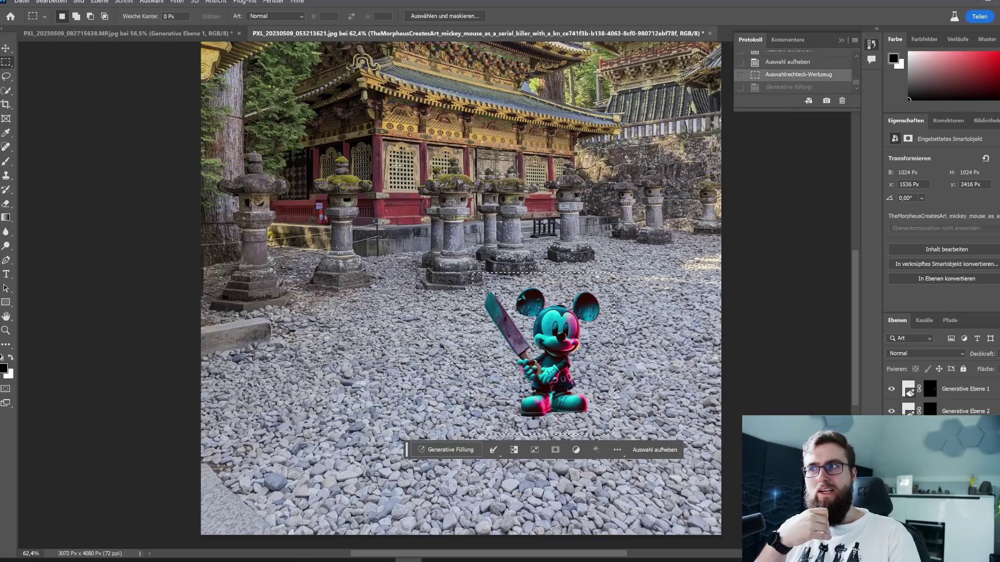
{"action": "scroll", "coordinate": [459, 328], "scroll_direction": "up", "scroll_amount": 5}
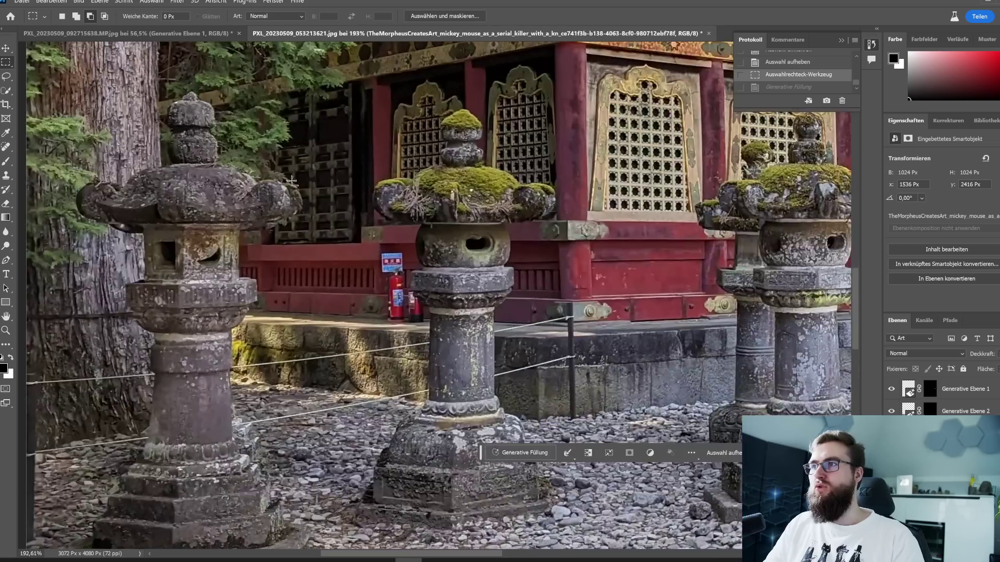
{"action": "scroll", "coordinate": [416, 362], "scroll_direction": "down", "scroll_amount": 3}
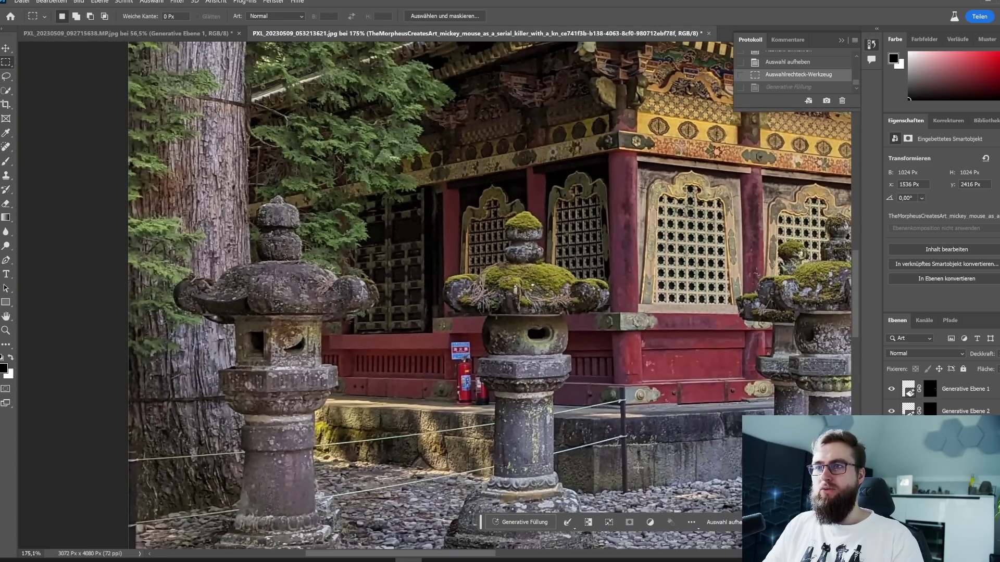
{"action": "scroll", "coordinate": [637, 467], "scroll_direction": "down", "scroll_amount": 2}
{"action": "scroll", "coordinate": [638, 468], "scroll_direction": "down", "scroll_amount": 2}
{"action": "scroll", "coordinate": [638, 467], "scroll_direction": "down", "scroll_amount": 1}
{"action": "scroll", "coordinate": [638, 467], "scroll_direction": "down", "scroll_amount": 1}
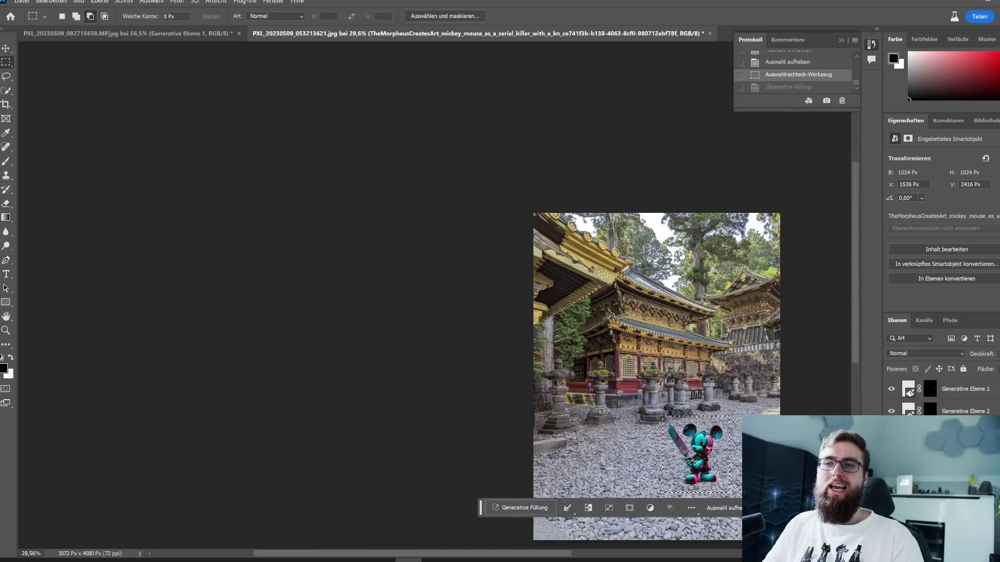
{"action": "scroll", "coordinate": [693, 453], "scroll_direction": "up", "scroll_amount": 2}
{"action": "scroll", "coordinate": [693, 453], "scroll_direction": "up", "scroll_amount": 2}
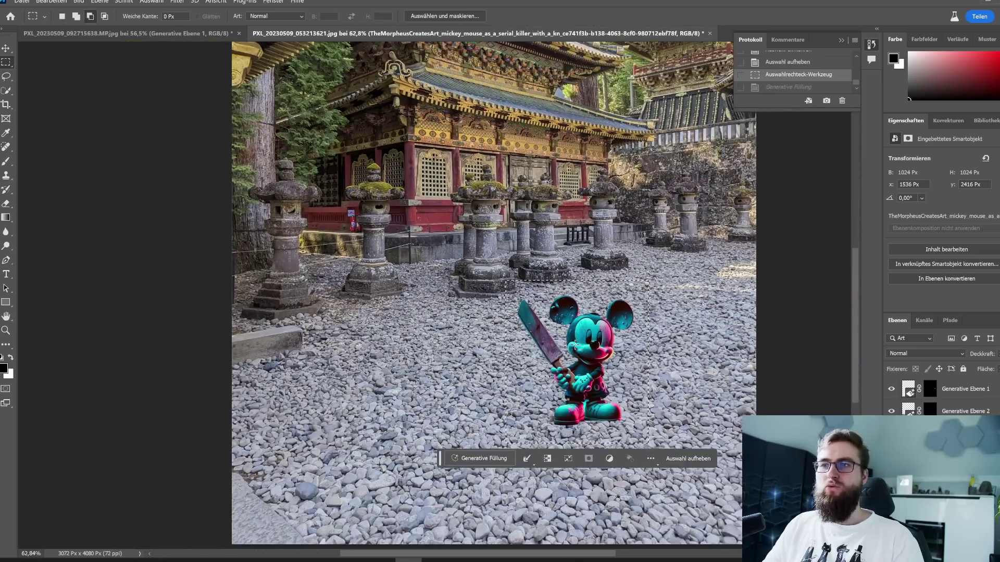